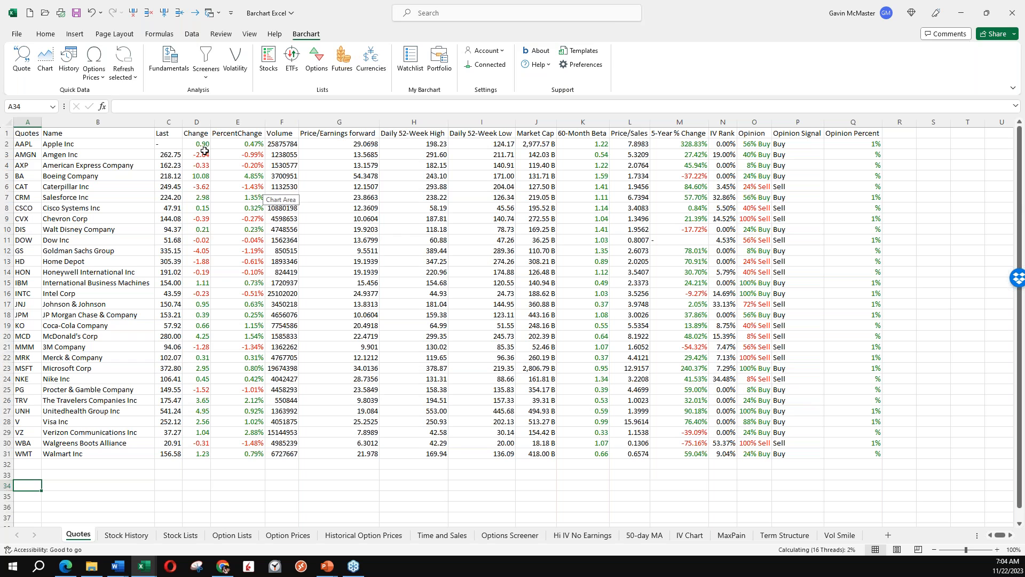
Step: Start a new quotes table at cell A34 and add AAPL (Apple Inc, NASDAQ) to its symbols
{"action": "left_click", "coordinate": [23, 59]}
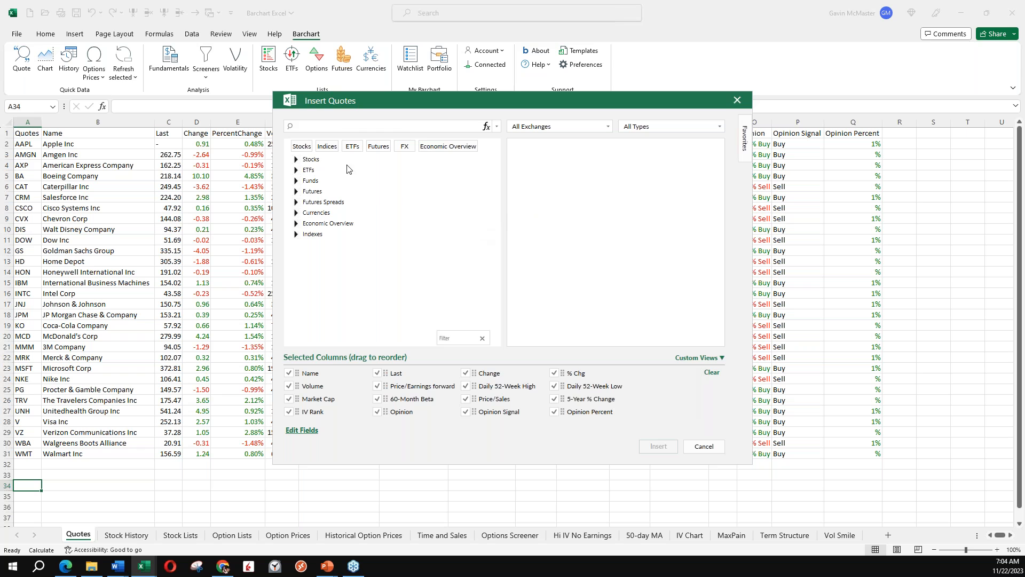
{"action": "type", "text": "aapl"}
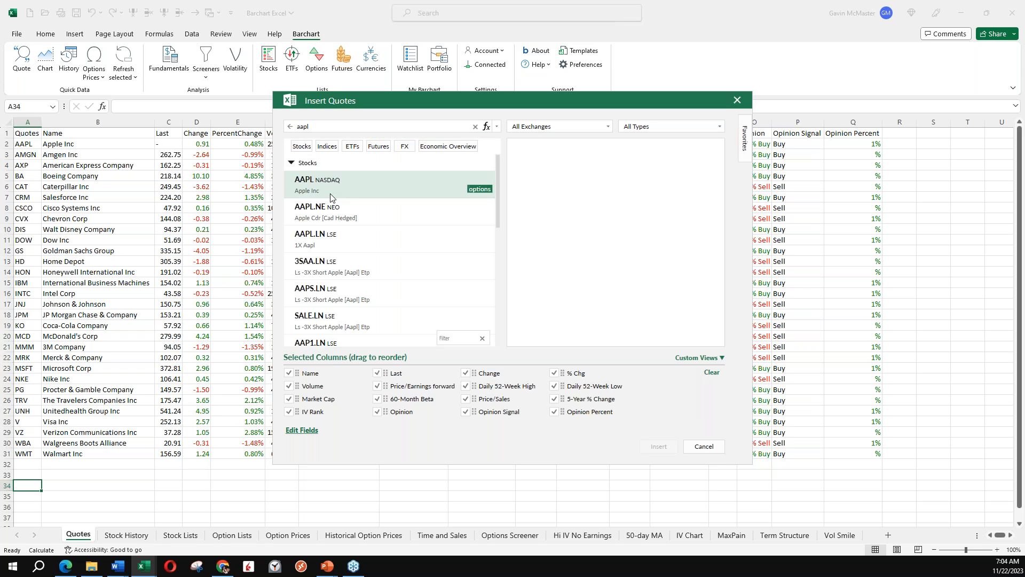
{"action": "double_click", "coordinate": [348, 188]}
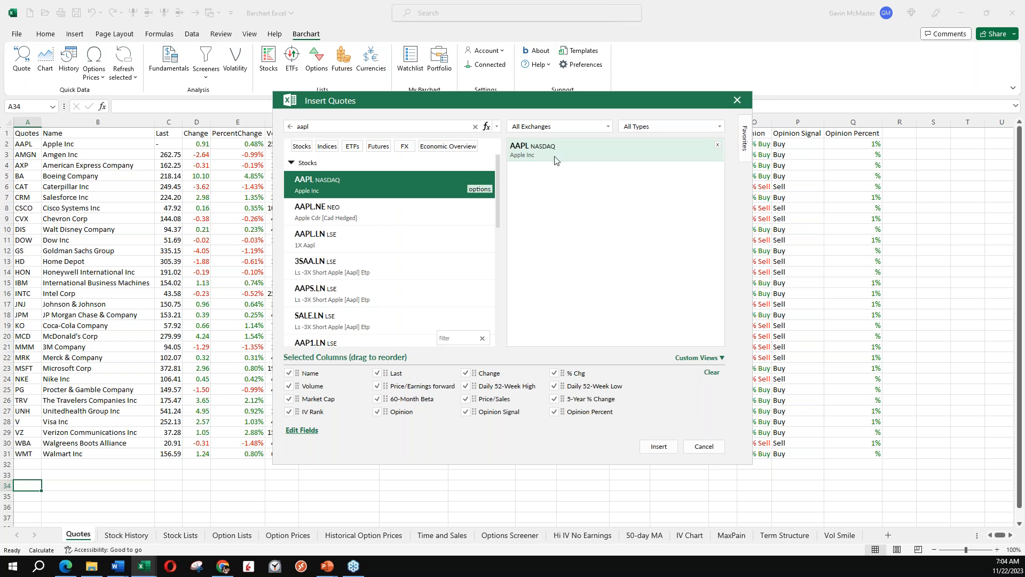
Step: Examine the Stocks, Indices and Economic Overview symbol categories available for the quotes table
{"action": "left_click", "coordinate": [474, 126]}
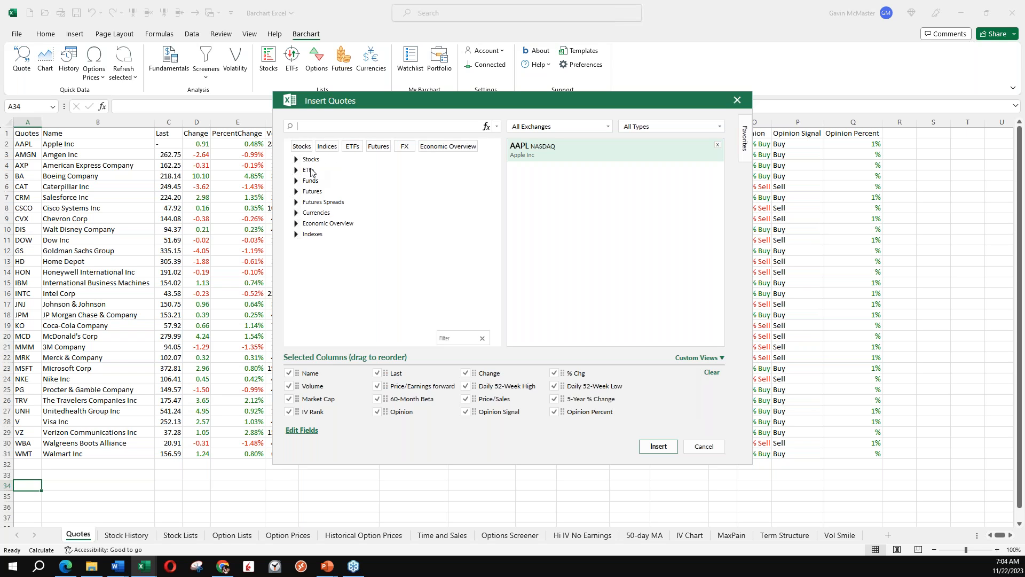
{"action": "left_click", "coordinate": [324, 150]}
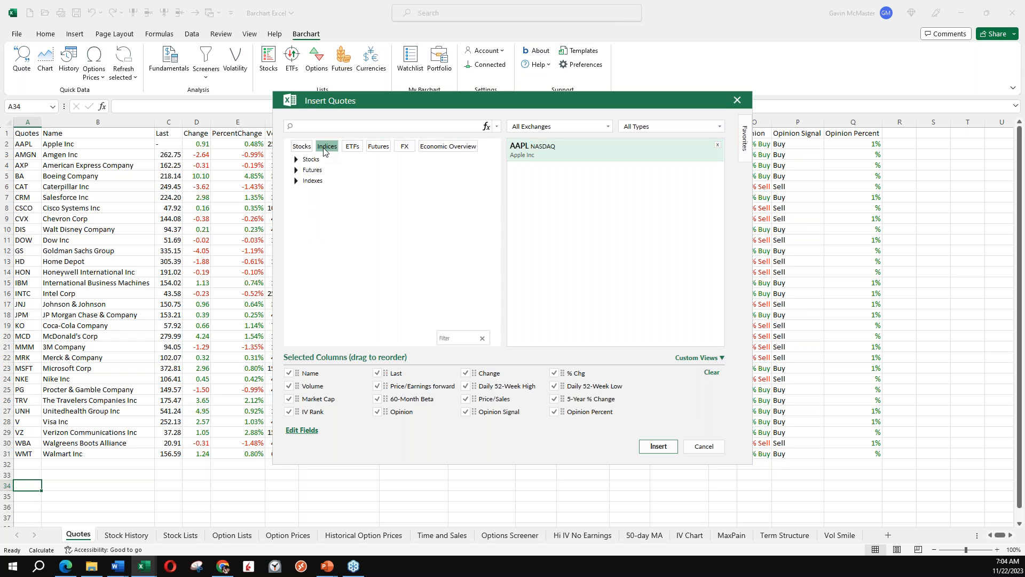
{"action": "left_click", "coordinate": [296, 160]}
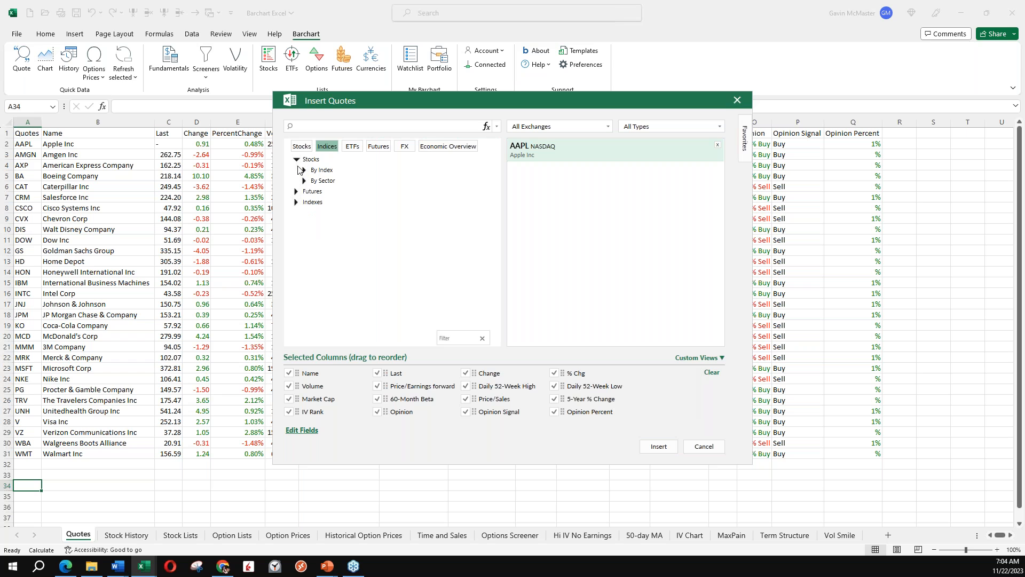
{"action": "left_click", "coordinate": [305, 171]}
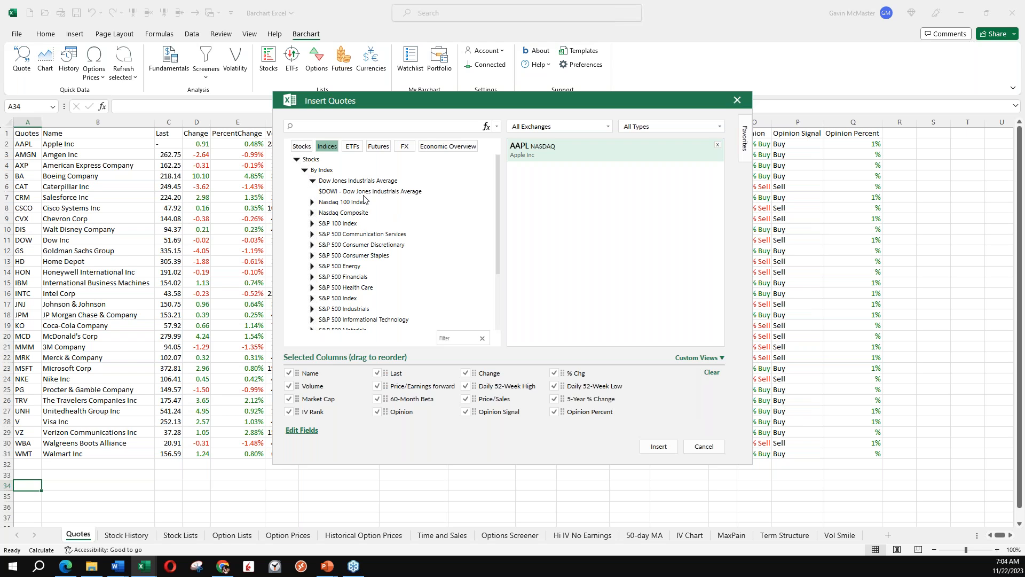
{"action": "left_click", "coordinate": [302, 146]}
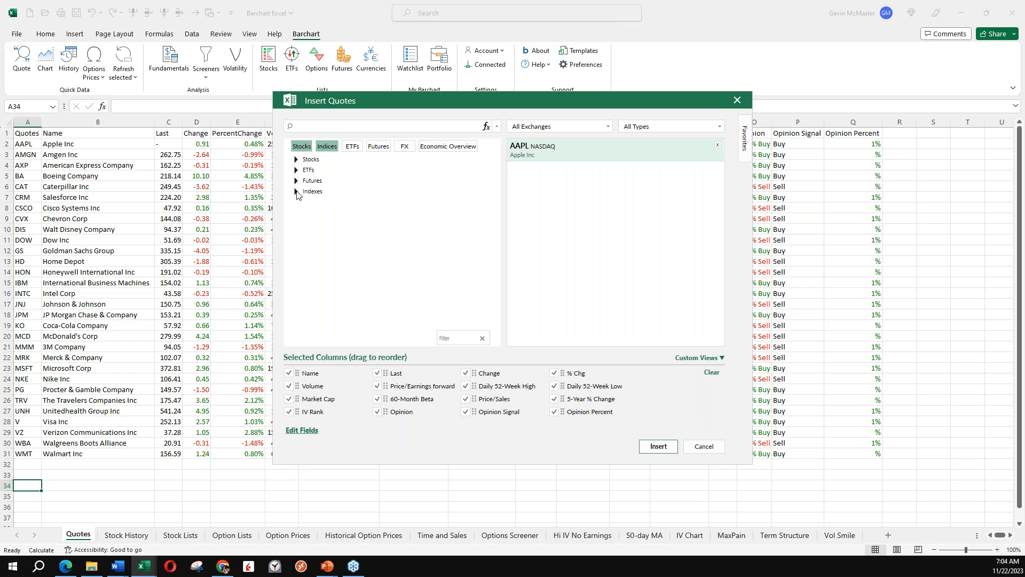
{"action": "left_click", "coordinate": [296, 192]}
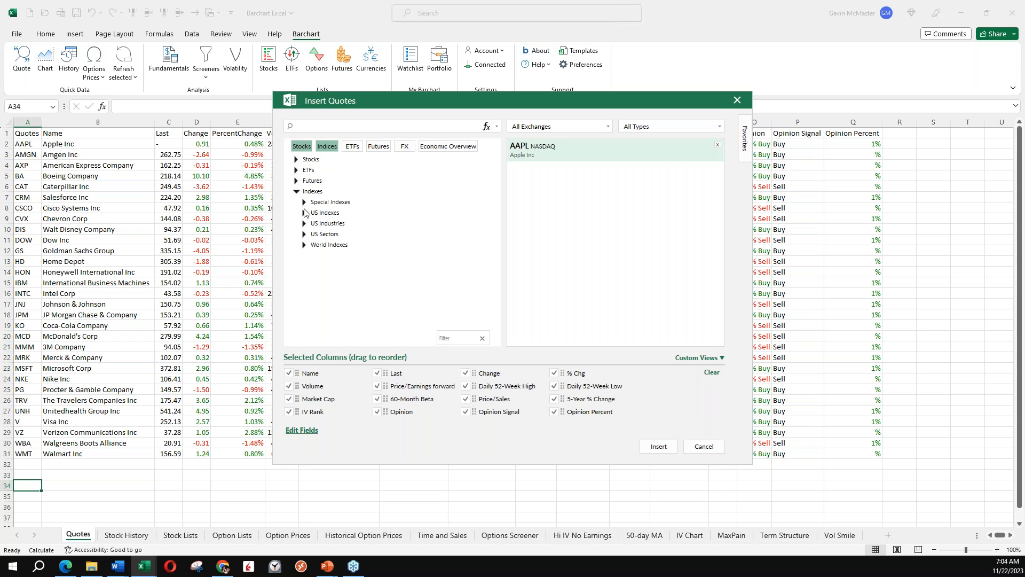
{"action": "left_click", "coordinate": [304, 213]}
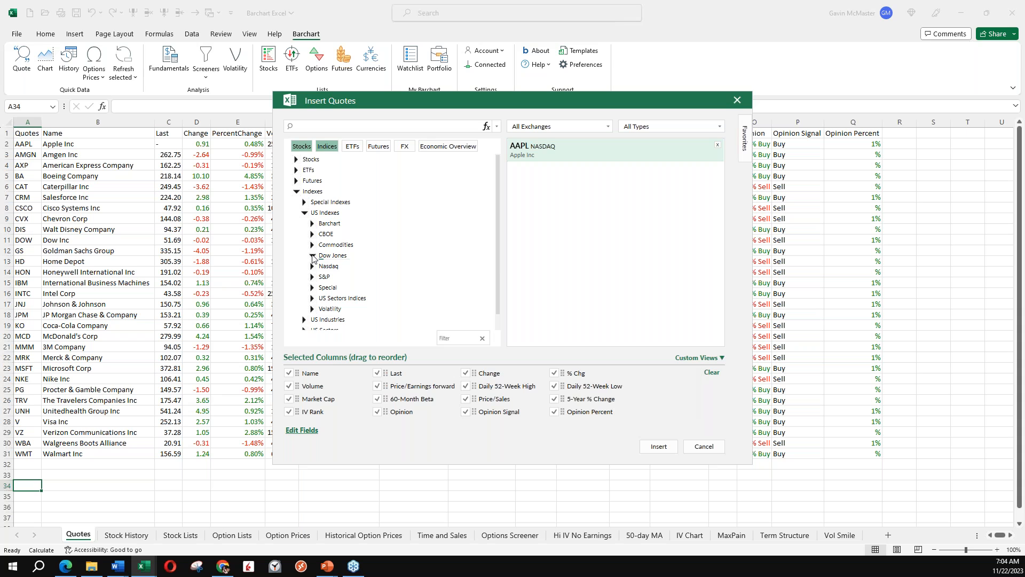
{"action": "scroll", "coordinate": [313, 258], "scroll_direction": "down", "scroll_amount": 2}
{"action": "scroll", "coordinate": [313, 258], "scroll_direction": "up", "scroll_amount": 3}
{"action": "left_click", "coordinate": [296, 191]}
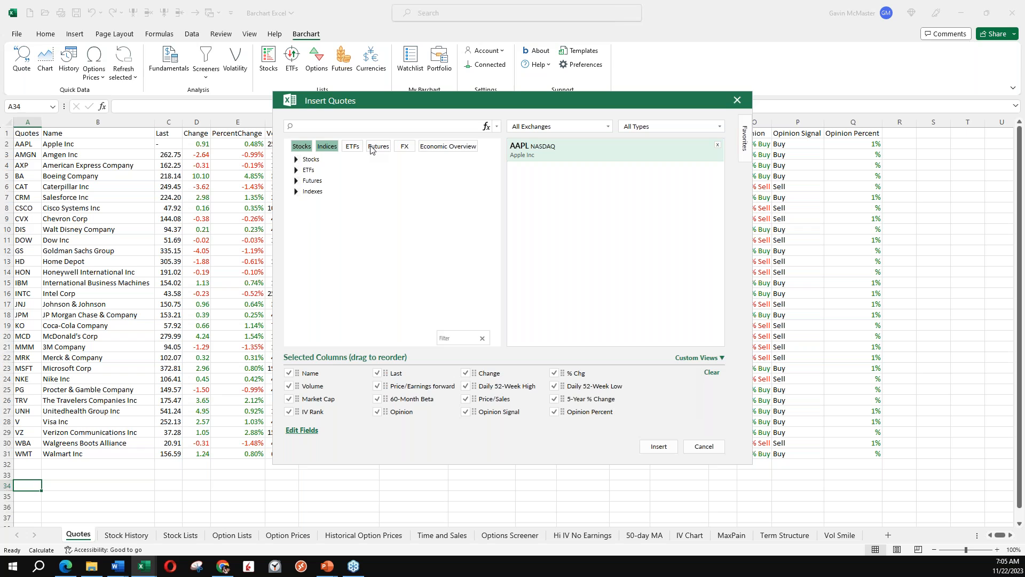
{"action": "left_click", "coordinate": [437, 152]}
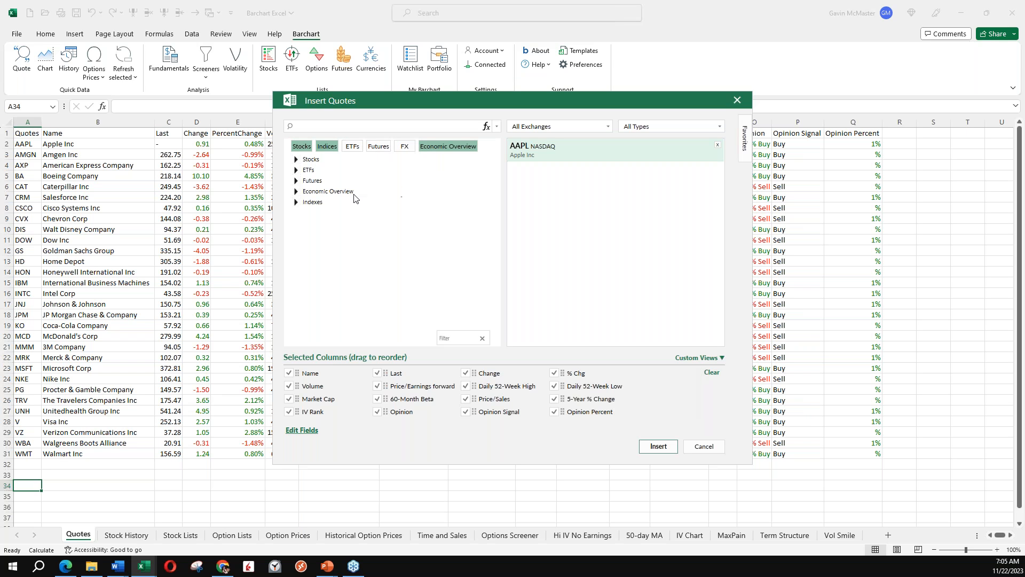
{"action": "left_click", "coordinate": [296, 191]}
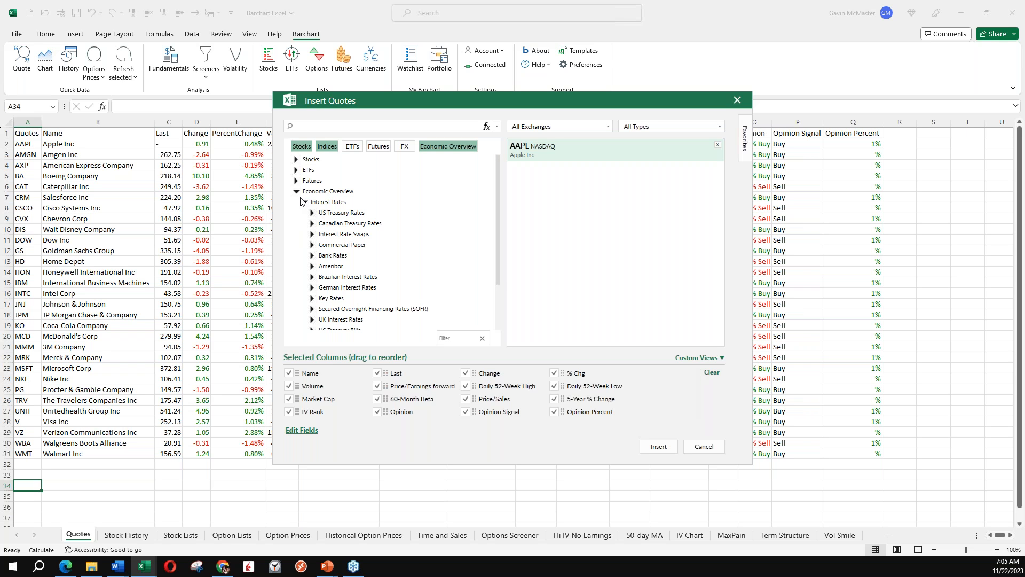
{"action": "left_click", "coordinate": [297, 192]}
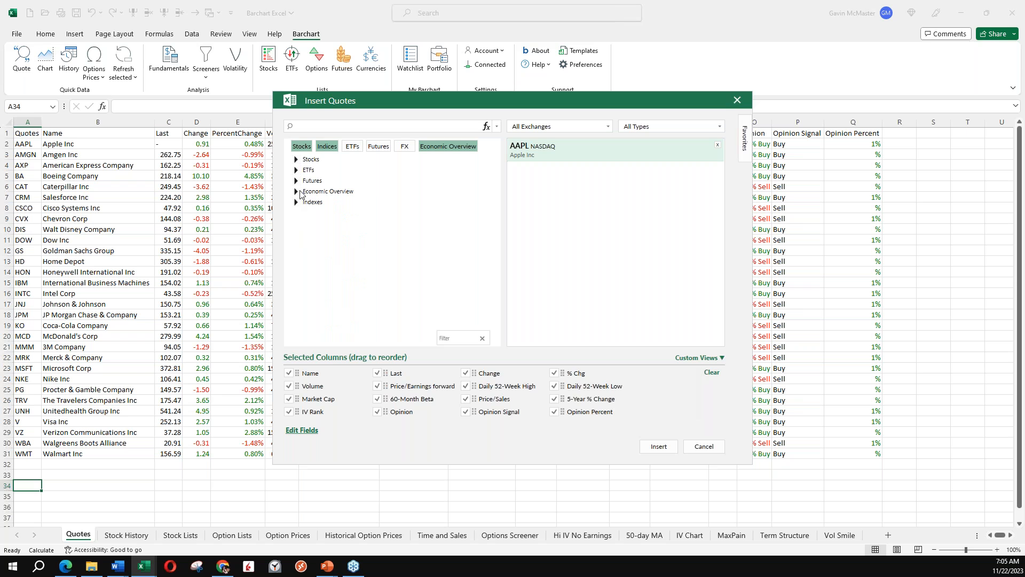
Step: Add the NASDAQ symbols MSFT and TSLA to the quotes table's symbol selection
{"action": "left_click", "coordinate": [358, 125]}
{"action": "type", "text": "msft"}
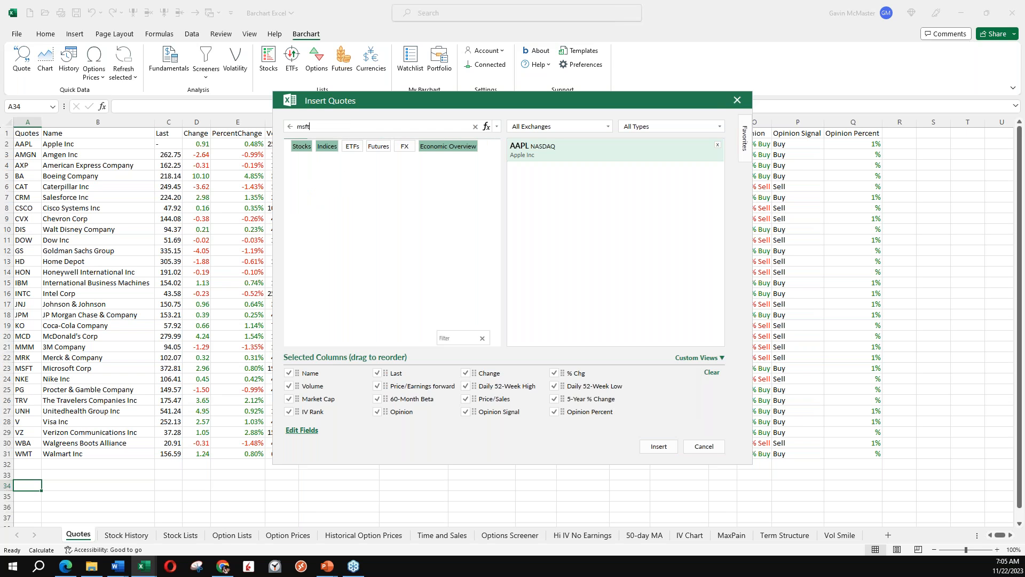
{"action": "left_click", "coordinate": [347, 180]}
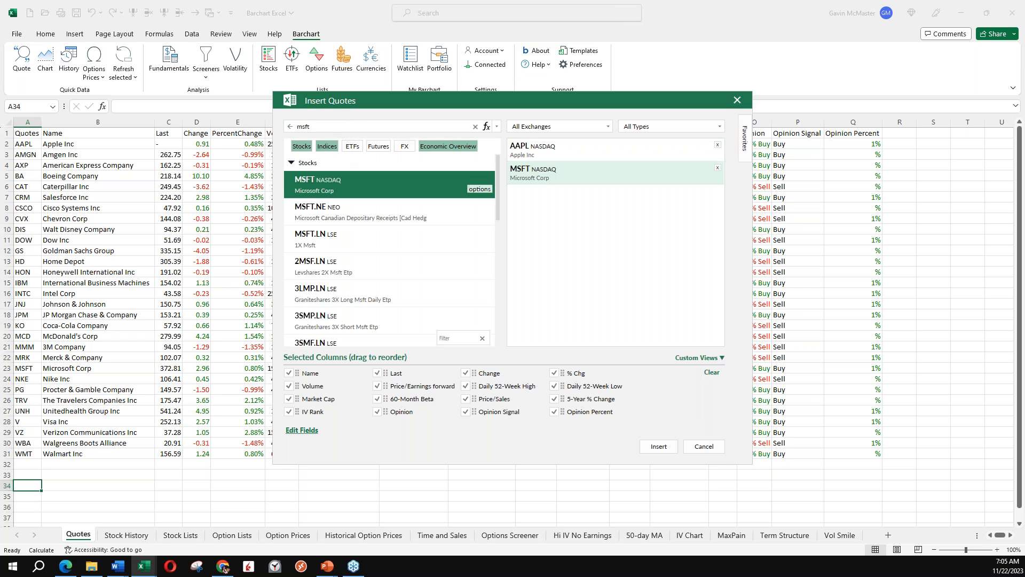
{"action": "double_click", "coordinate": [327, 127]}
{"action": "type", "text": "tsla"}
{"action": "left_click", "coordinate": [341, 179]}
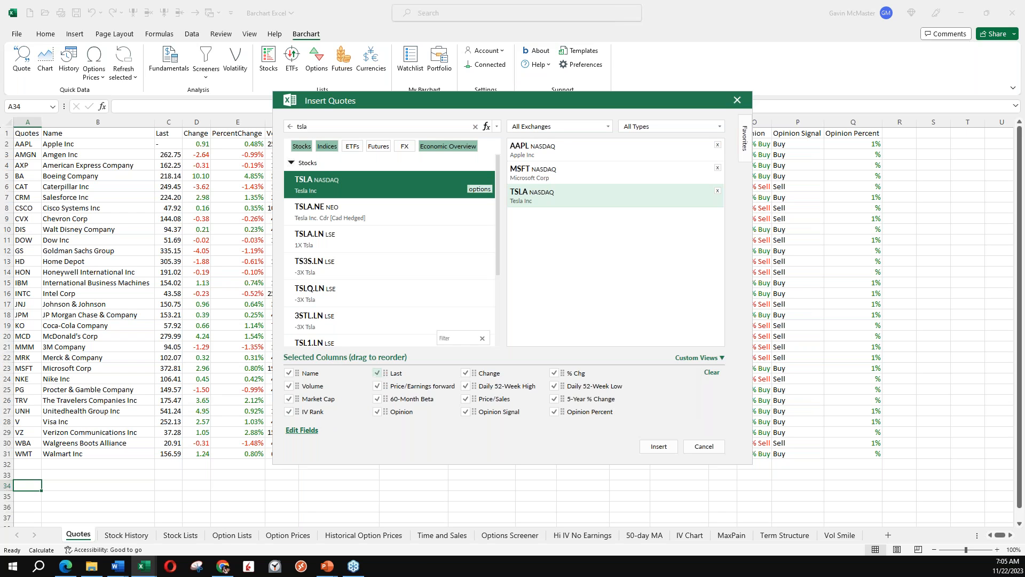
Step: Remove the 5-Year % Change and Daily 52-Week Low columns from the quotes table's selected columns
{"action": "mouse_move", "coordinate": [379, 373]}
{"action": "left_mouse_down"}
{"action": "mouse_move", "coordinate": [514, 379]}
{"action": "mouse_move", "coordinate": [377, 375]}
{"action": "left_mouse_up"}
{"action": "left_click", "coordinate": [555, 399]}
{"action": "left_click", "coordinate": [556, 385]}
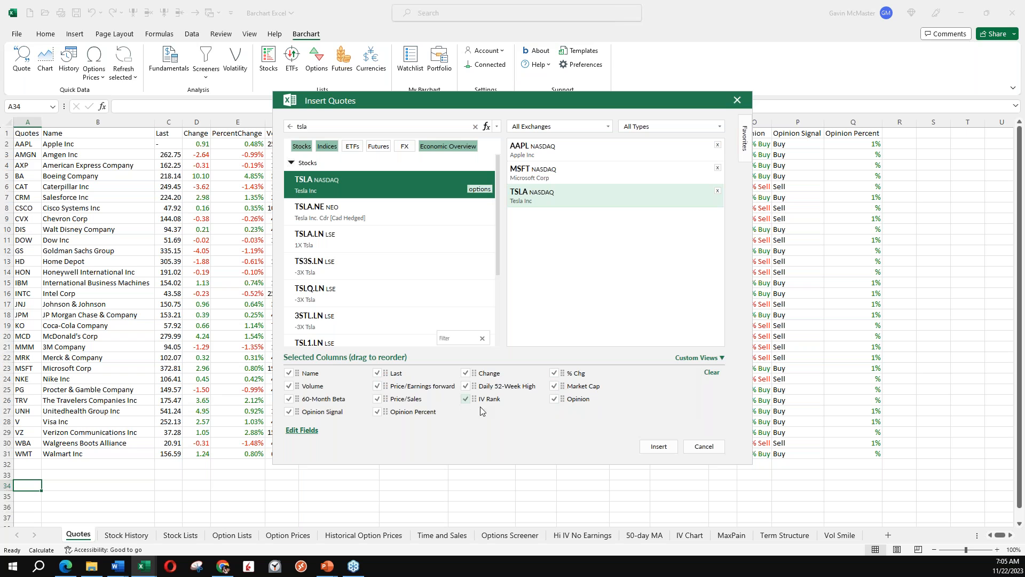
Step: Examine the extra fields offered under General Symbol Info and Prices & Volume for the quotes table
{"action": "left_click", "coordinate": [304, 432]}
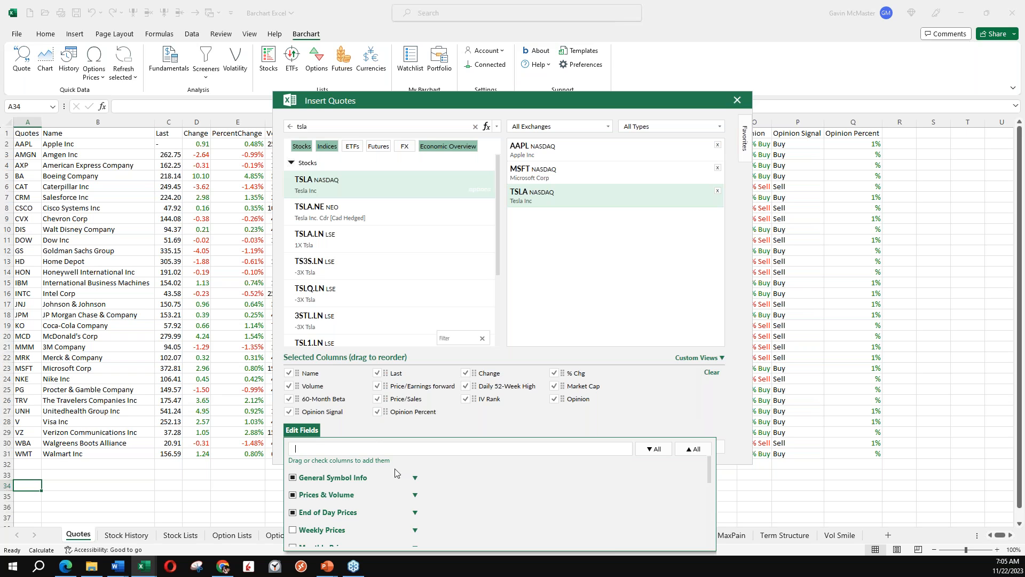
{"action": "left_click", "coordinate": [415, 477]}
{"action": "scroll", "coordinate": [441, 498], "scroll_direction": "down", "scroll_amount": 1}
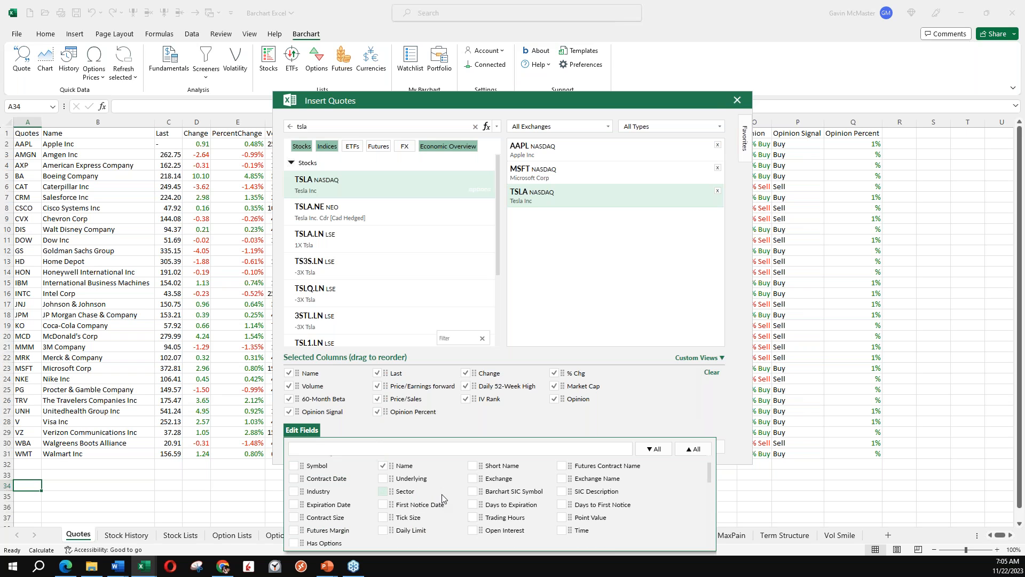
{"action": "scroll", "coordinate": [443, 484], "scroll_direction": "down", "scroll_amount": 3}
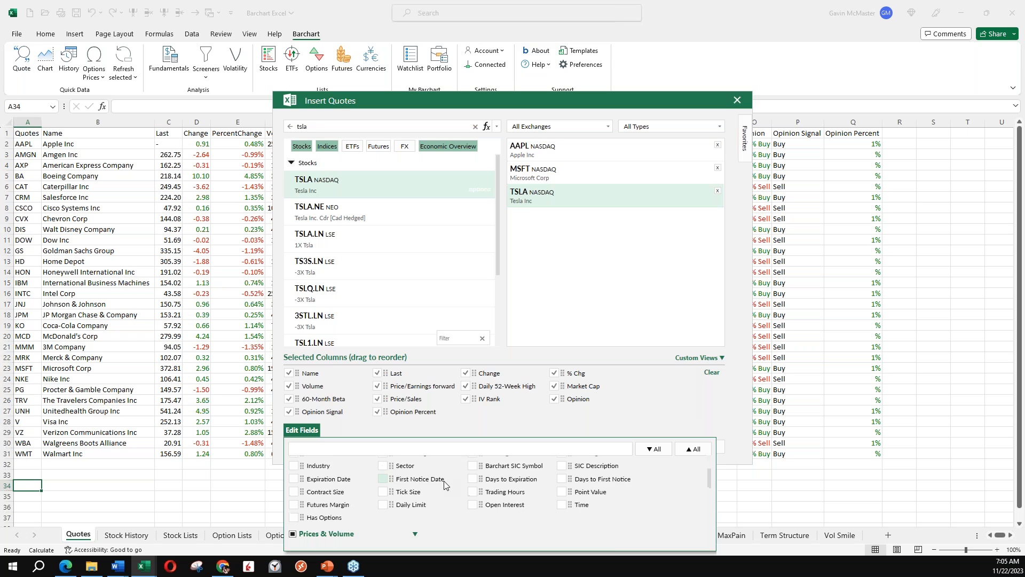
{"action": "left_click", "coordinate": [415, 482]}
{"action": "scroll", "coordinate": [457, 479], "scroll_direction": "down", "scroll_amount": 2}
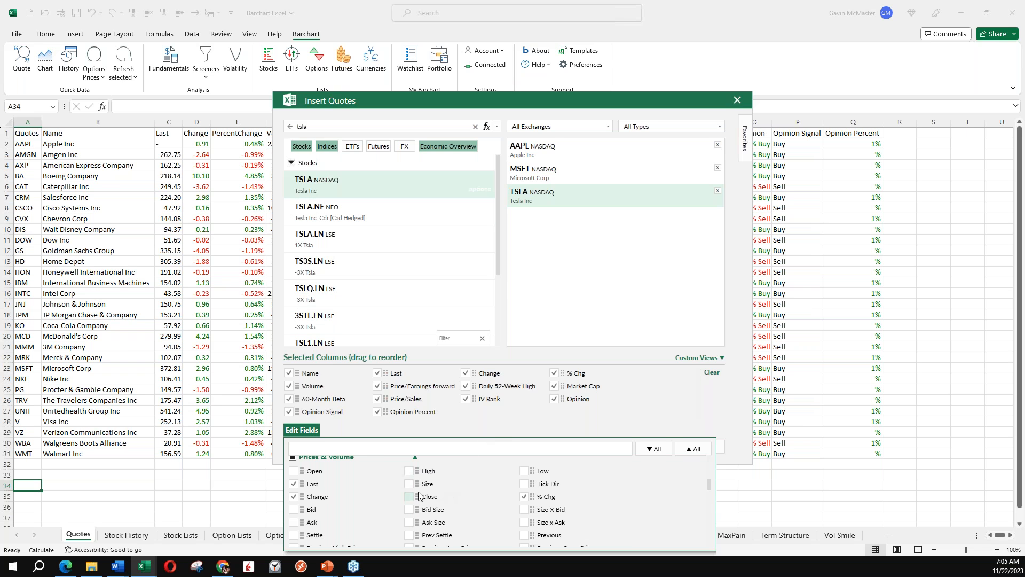
{"action": "left_click", "coordinate": [308, 432]}
Step: Insert the configured AAPL, MSFT and TSLA quotes table and review it below the existing stock list
{"action": "left_click", "coordinate": [655, 447]}
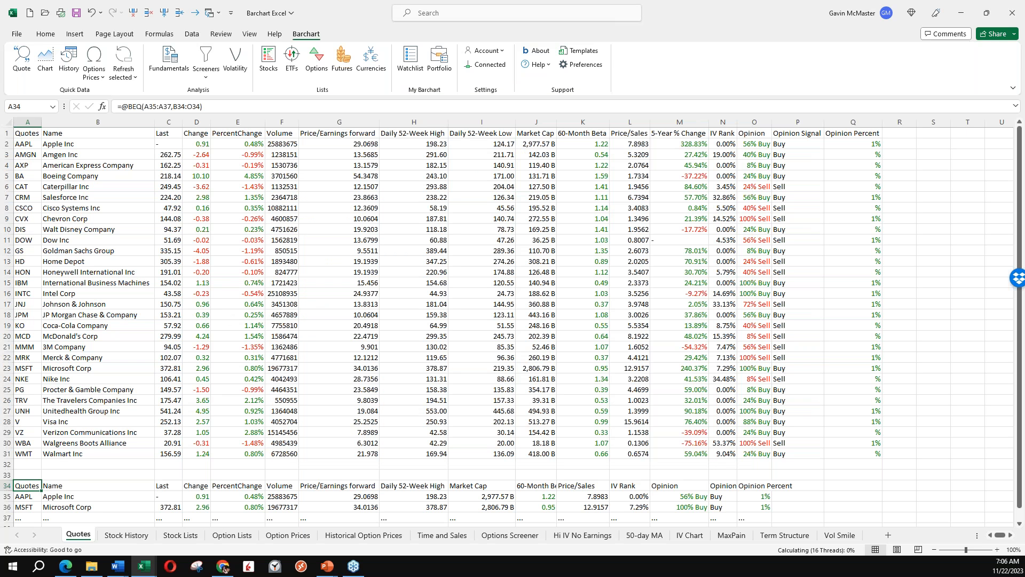
{"action": "scroll", "coordinate": [322, 381], "scroll_direction": "down", "scroll_amount": 4}
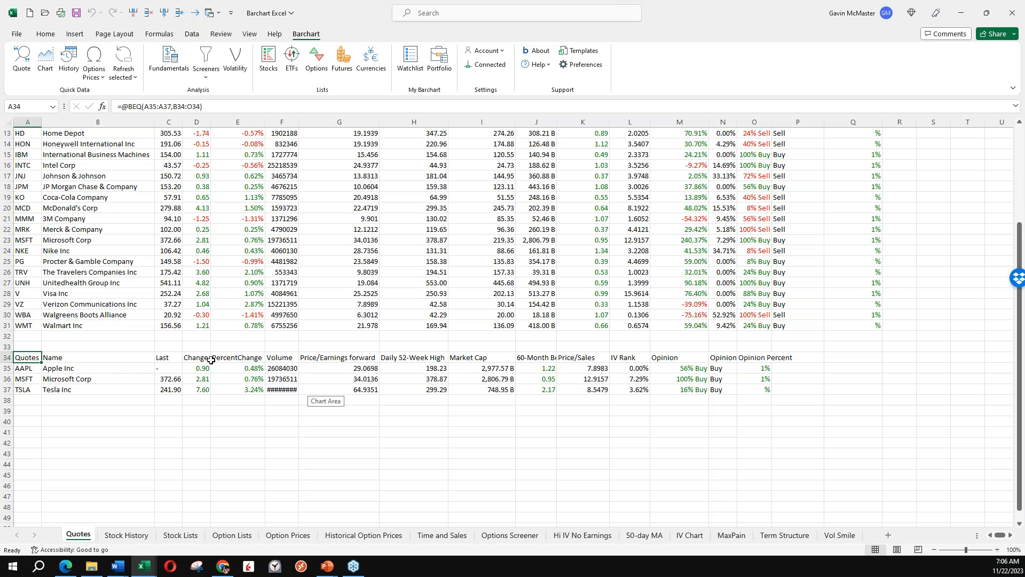
{"action": "scroll", "coordinate": [211, 361], "scroll_direction": "up", "scroll_amount": 3}
{"action": "scroll", "coordinate": [211, 361], "scroll_direction": "up", "scroll_amount": 1}
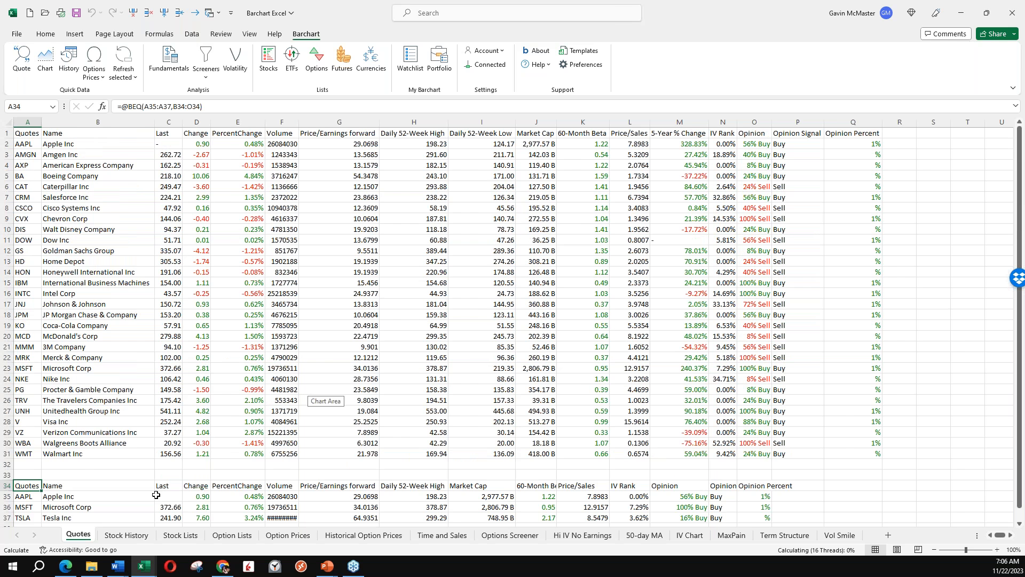
Step: On the Stock History sheet, start a price history for AAPL using the Date Range option, and discard it
{"action": "key", "text": "ctrl+Page_Down"}
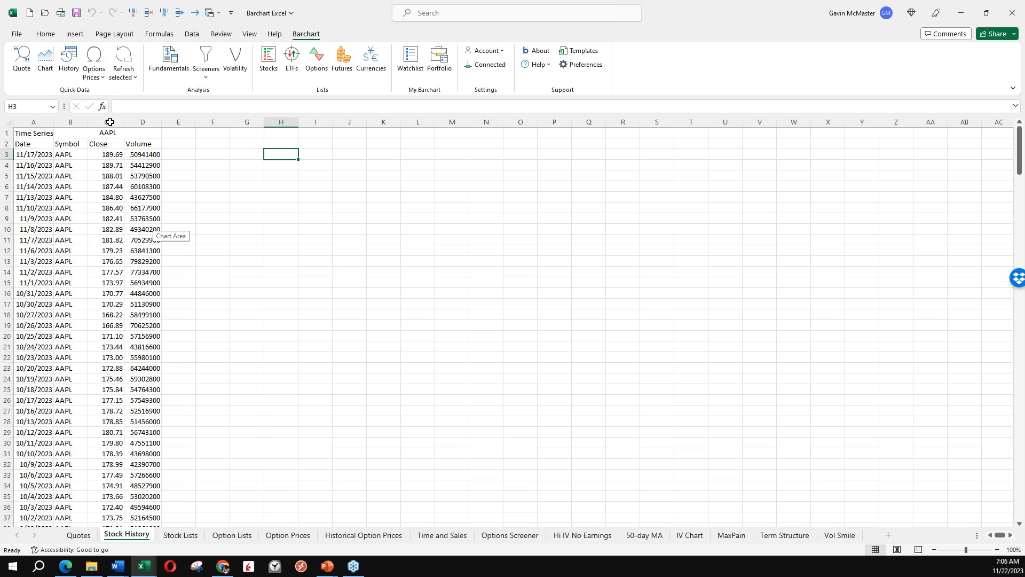
{"action": "left_click", "coordinate": [70, 59]}
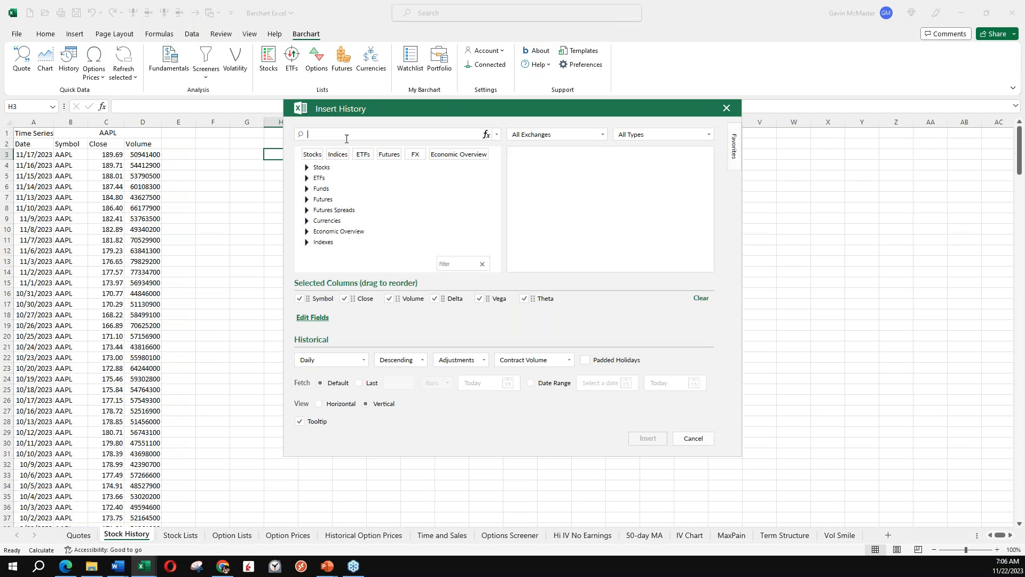
{"action": "left_click", "coordinate": [352, 140]}
{"action": "type", "text": "aapl"}
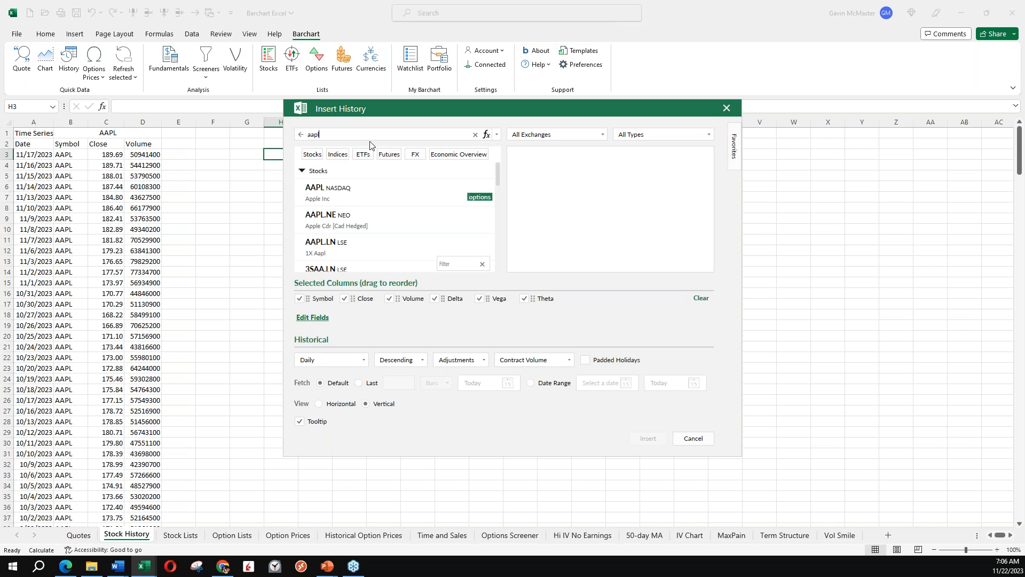
{"action": "left_click", "coordinate": [363, 186]}
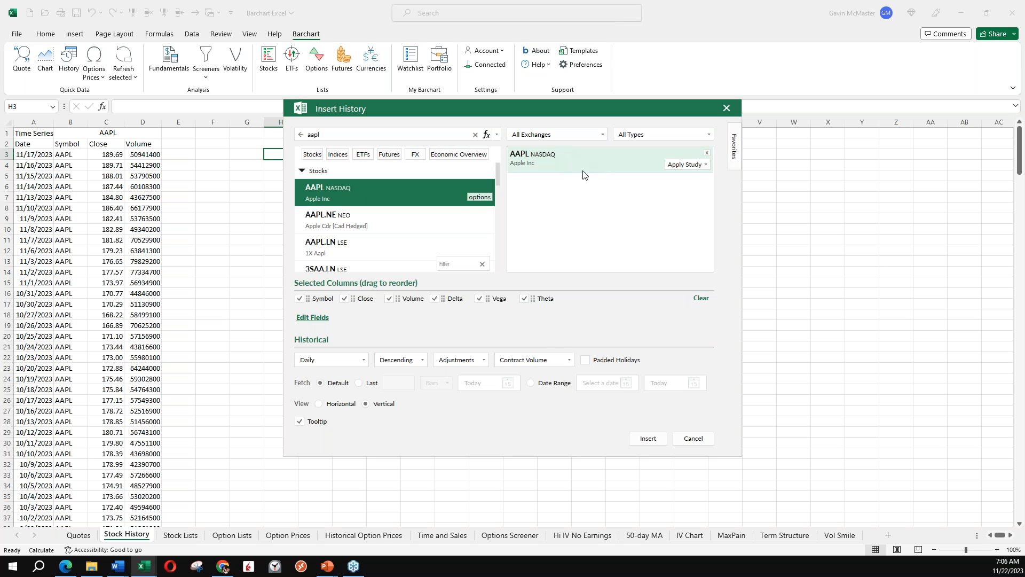
{"action": "left_click", "coordinate": [532, 383]}
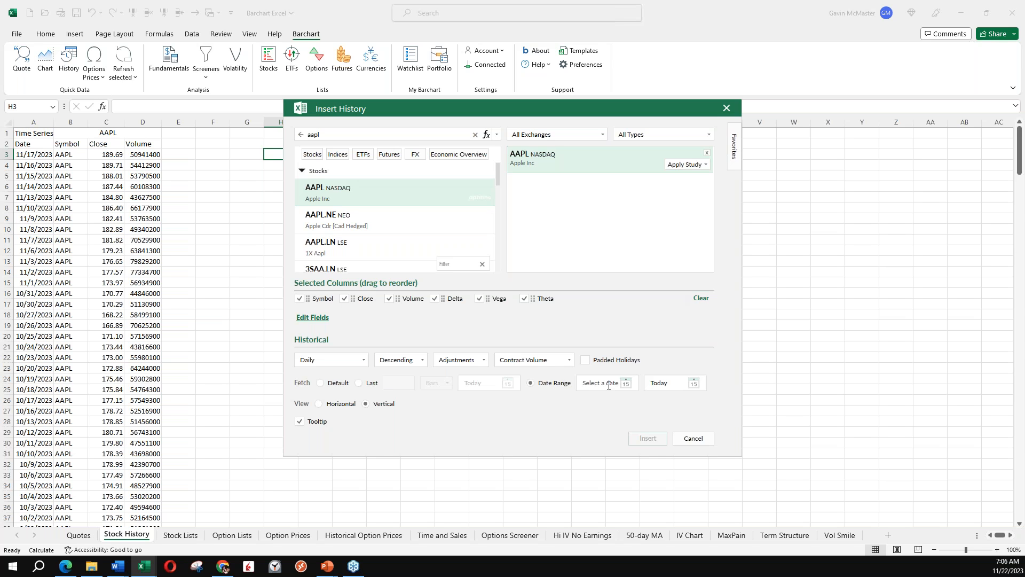
{"action": "left_click", "coordinate": [693, 439]}
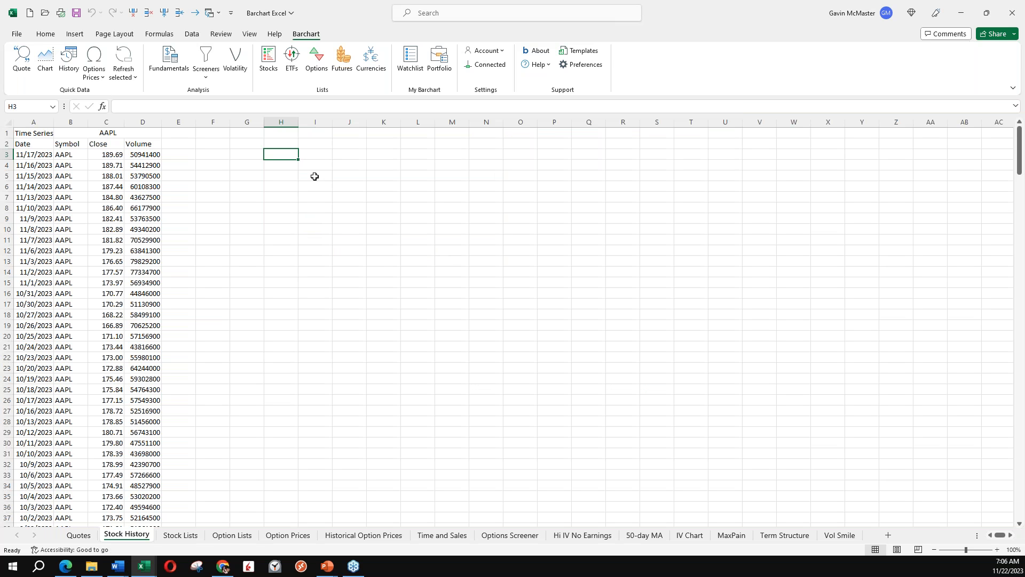
Step: On the Stock Lists sheet, browse the insertable stock lists, including Top 100 Stocks and Volume Leaders, from cell L1 without inserting any
{"action": "left_click", "coordinate": [181, 535]}
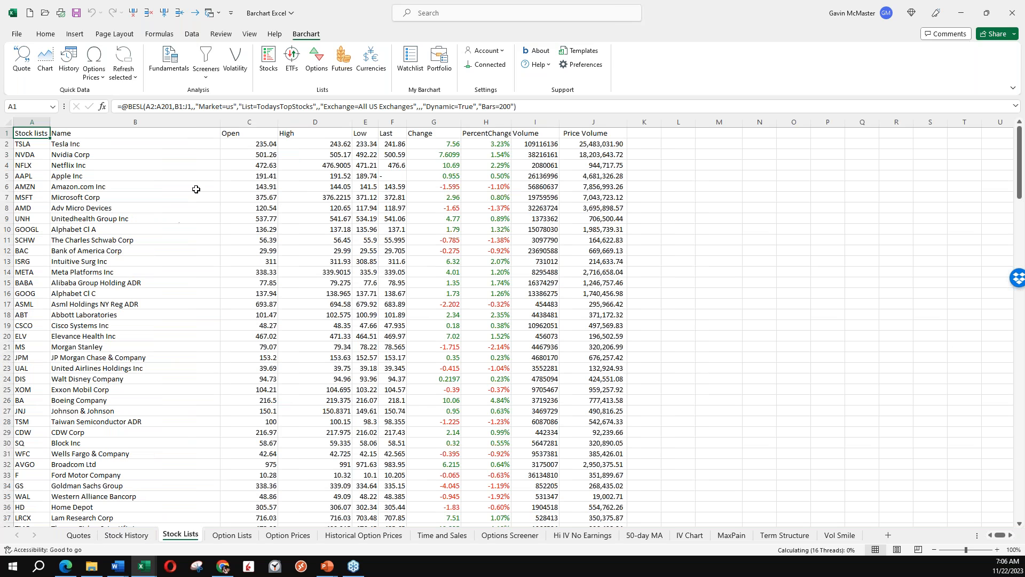
{"action": "left_click", "coordinate": [676, 134]}
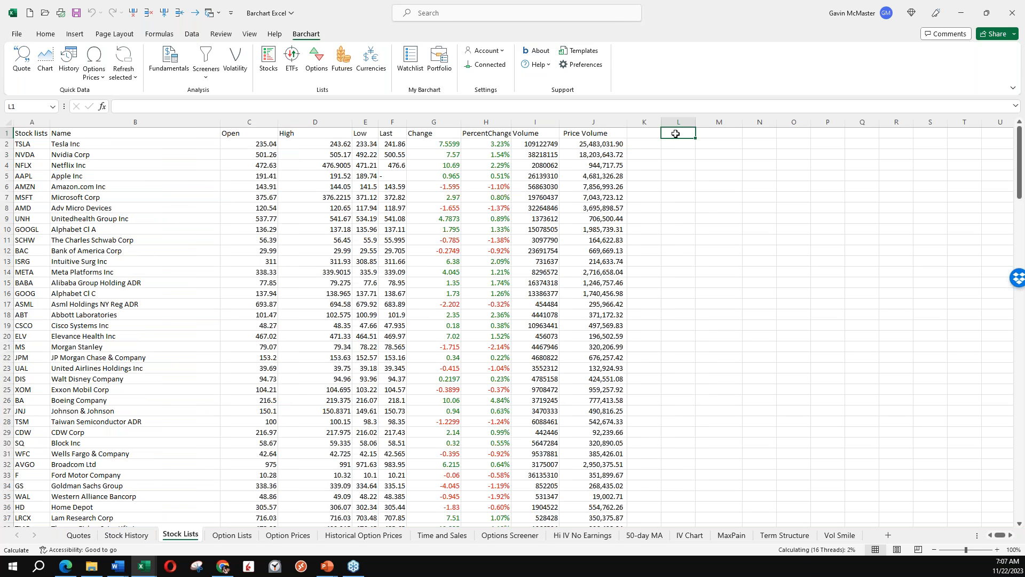
{"action": "left_click", "coordinate": [268, 61]}
{"action": "left_click", "coordinate": [344, 184]}
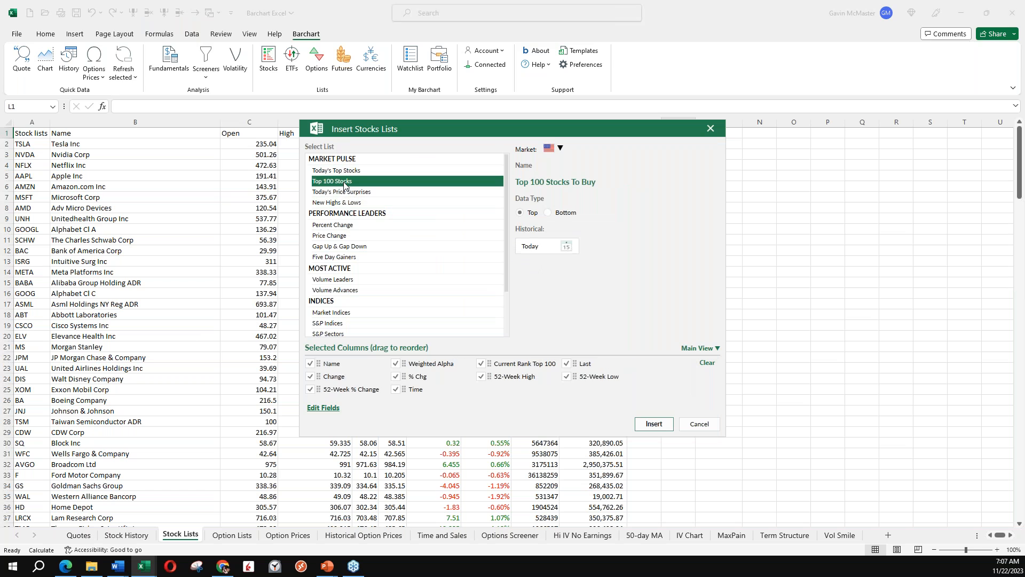
{"action": "left_click", "coordinate": [363, 231]}
{"action": "left_click", "coordinate": [359, 279]}
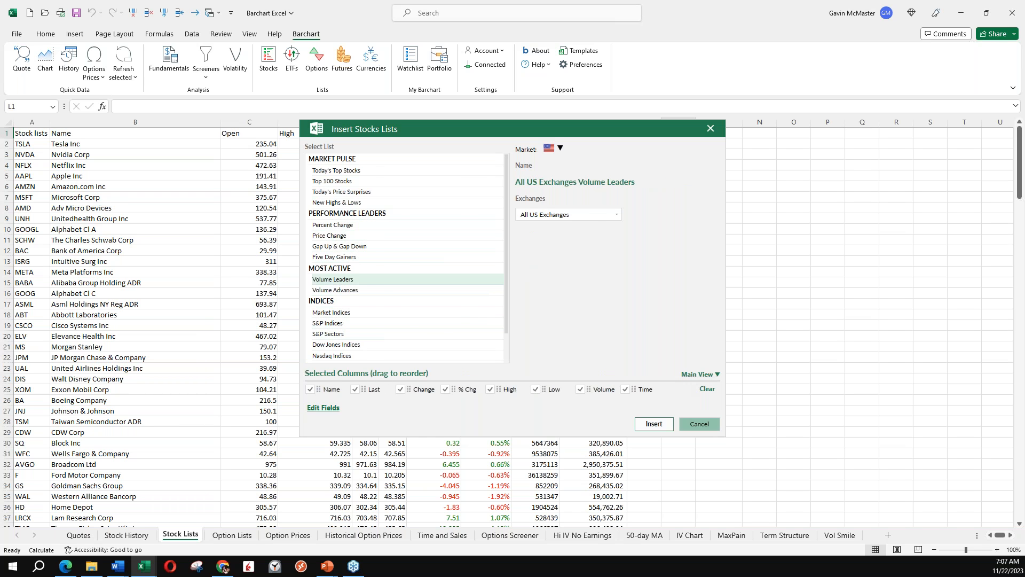
{"action": "left_click", "coordinate": [700, 424]}
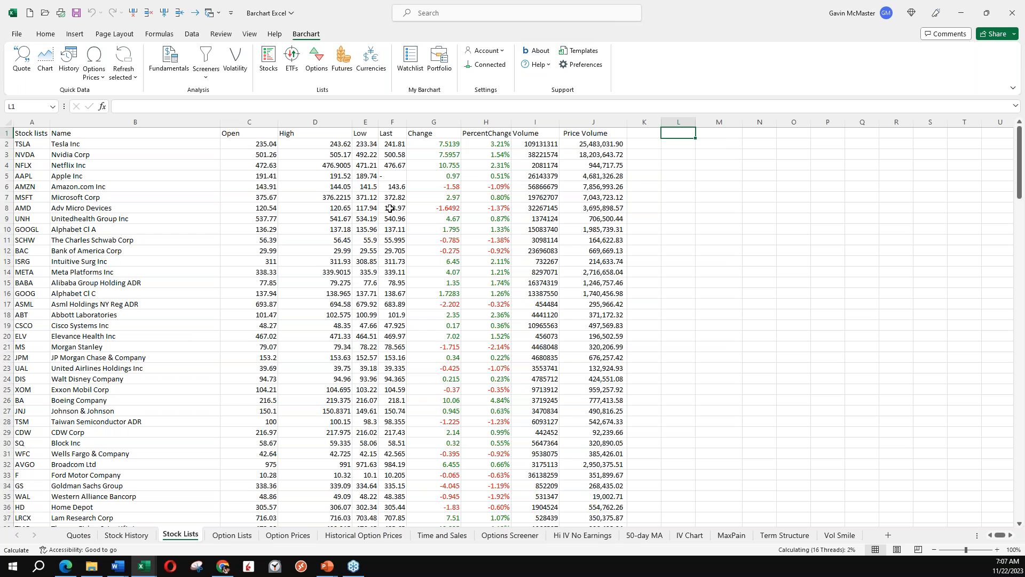
Step: On the Option Lists sheet, delete columns A to J holding the existing options list
{"action": "left_click", "coordinate": [230, 536]}
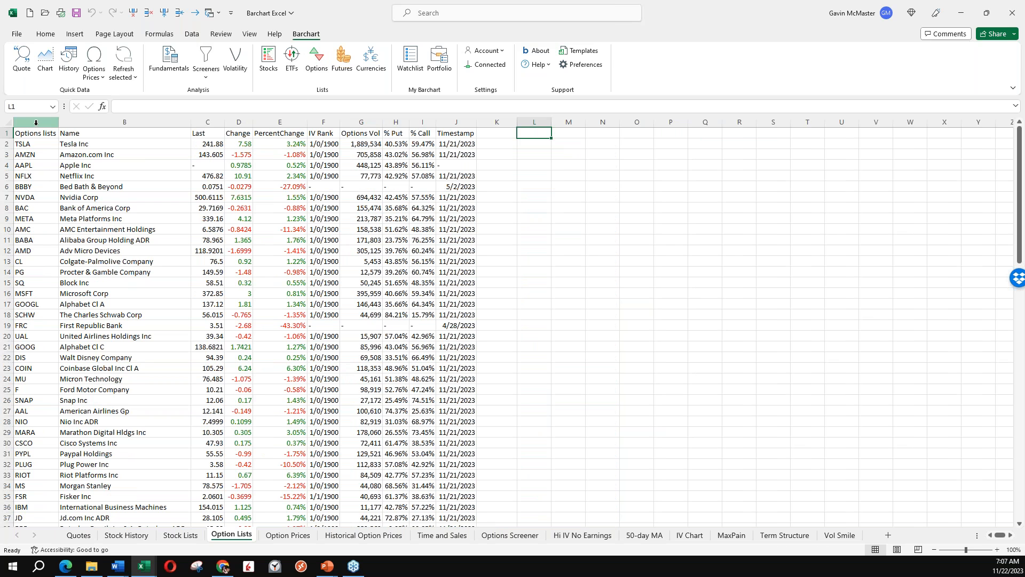
{"action": "left_click_drag", "start_coordinate": [36, 119], "coordinate": [459, 122]}
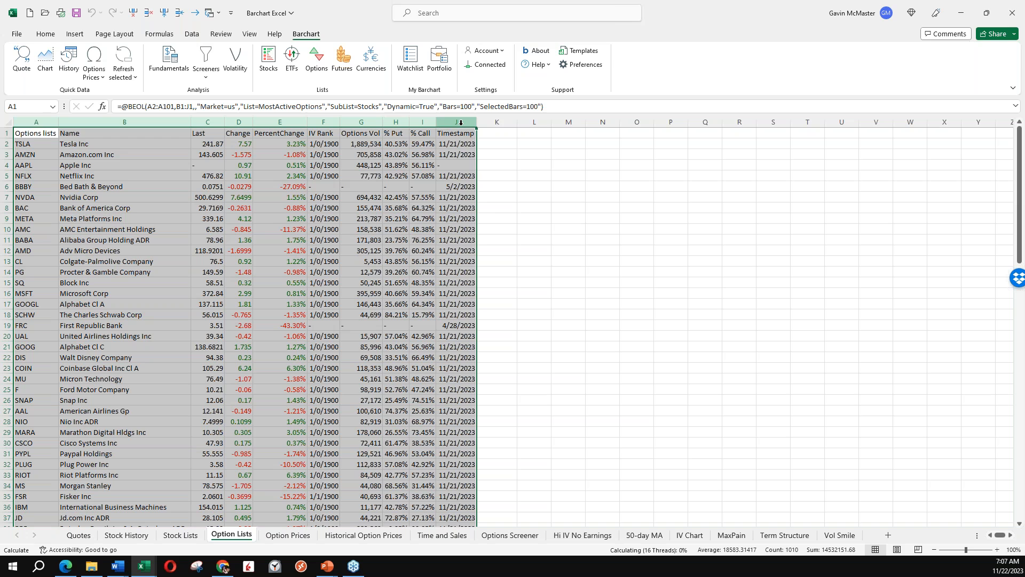
{"action": "right_click", "coordinate": [461, 123]}
{"action": "key", "text": "ctrl+minus"}
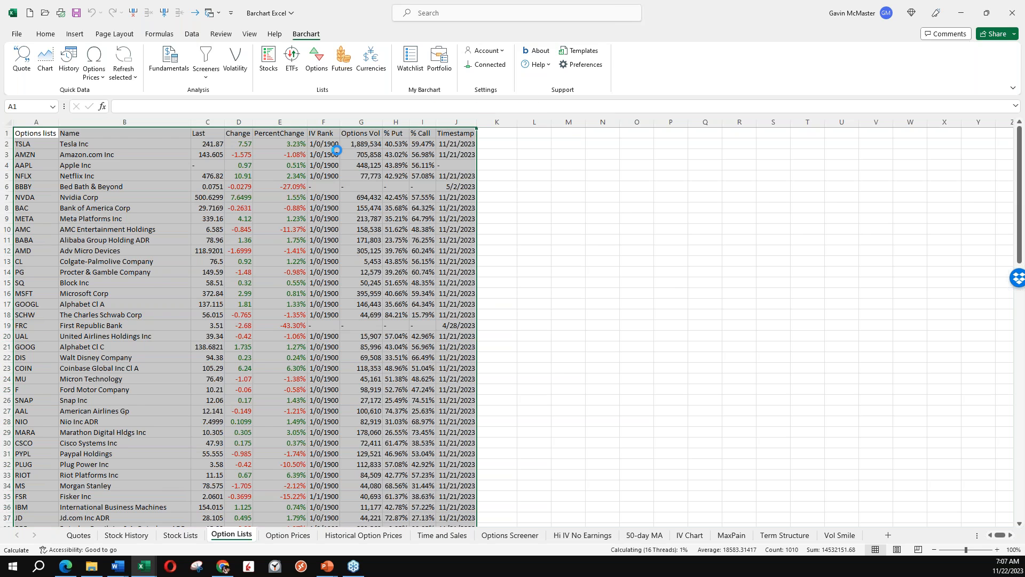
Step: Set up a Most Active Options list for stocks at cell A1, fetching 50 rows
{"action": "left_click", "coordinate": [49, 136]}
{"action": "left_click", "coordinate": [317, 63]}
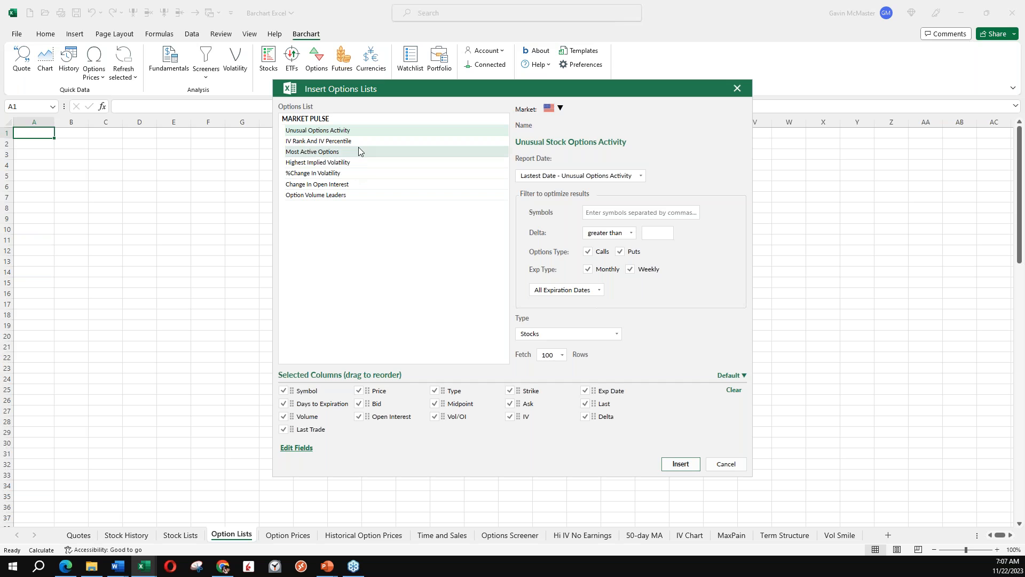
{"action": "left_click", "coordinate": [332, 153]}
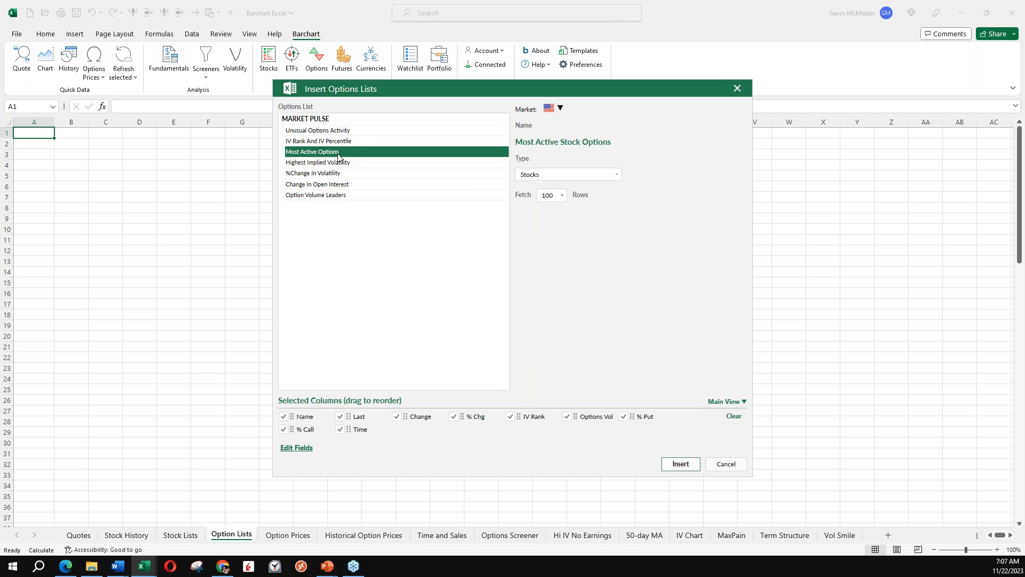
{"action": "left_click", "coordinate": [557, 195]}
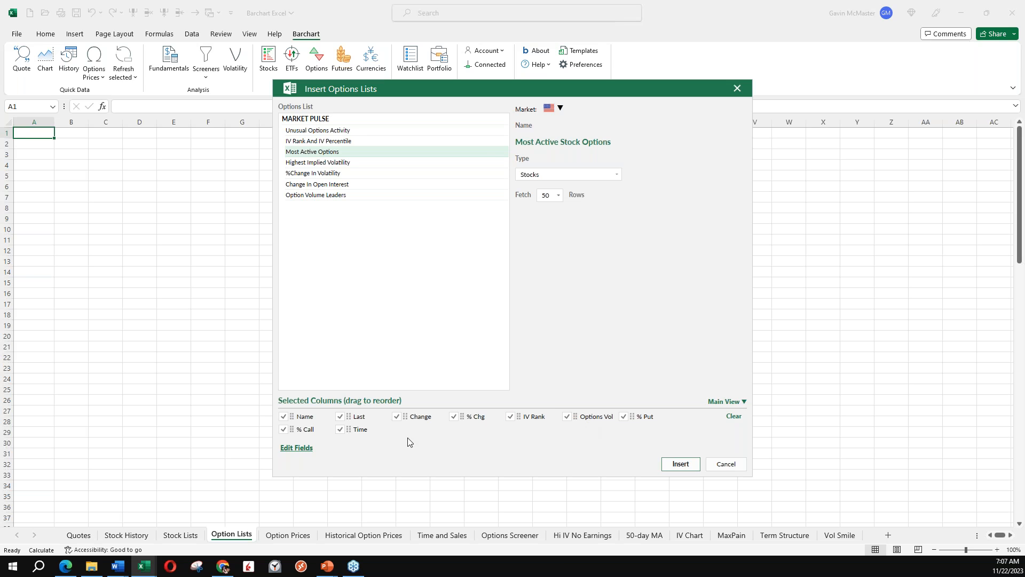
Step: Find the percentile fields, add IV Percentile to the selected columns, and insert the Most Active Options list
{"action": "left_click", "coordinate": [297, 448]}
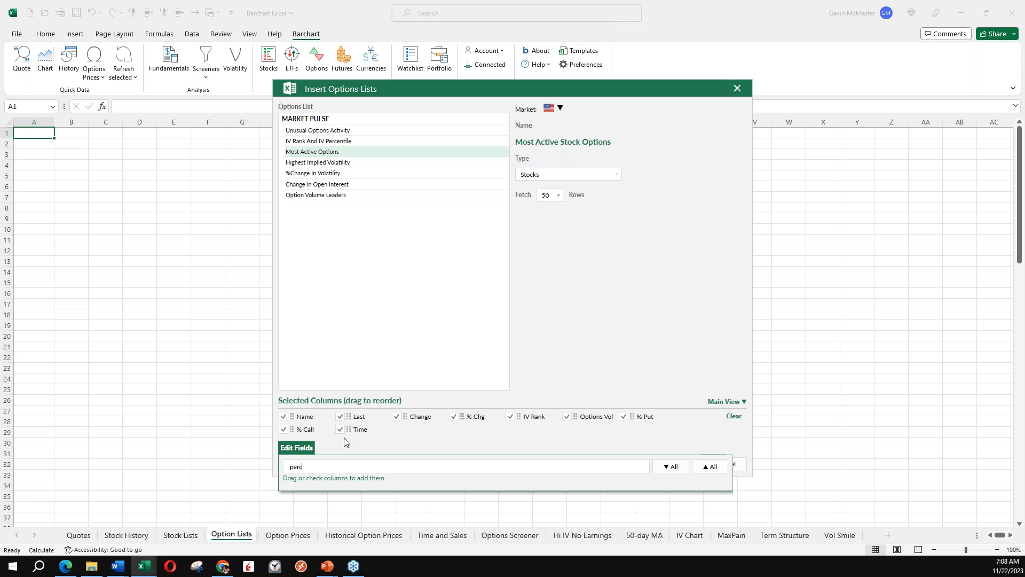
{"action": "type", "text": "ile"}
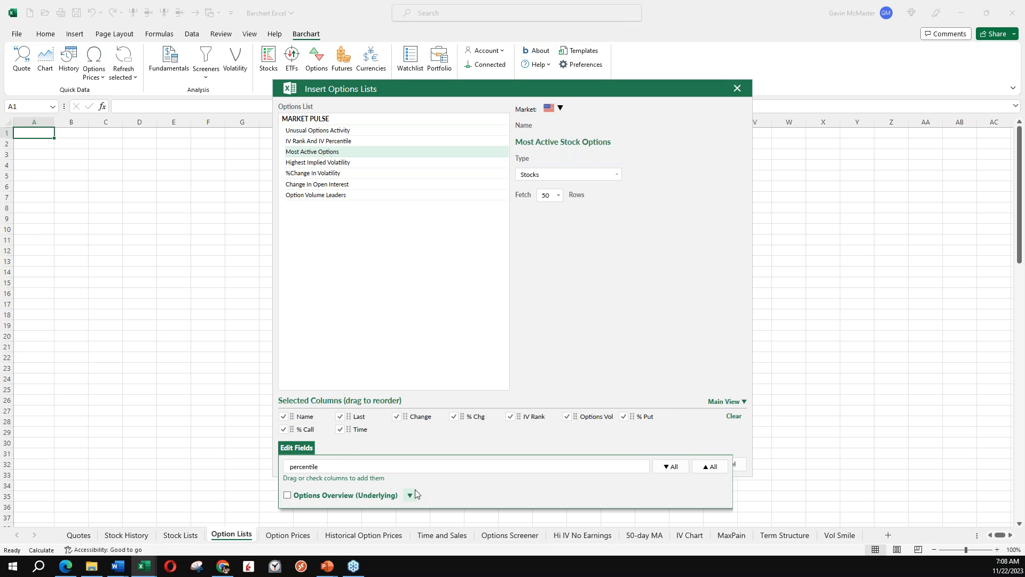
{"action": "left_click", "coordinate": [410, 494]}
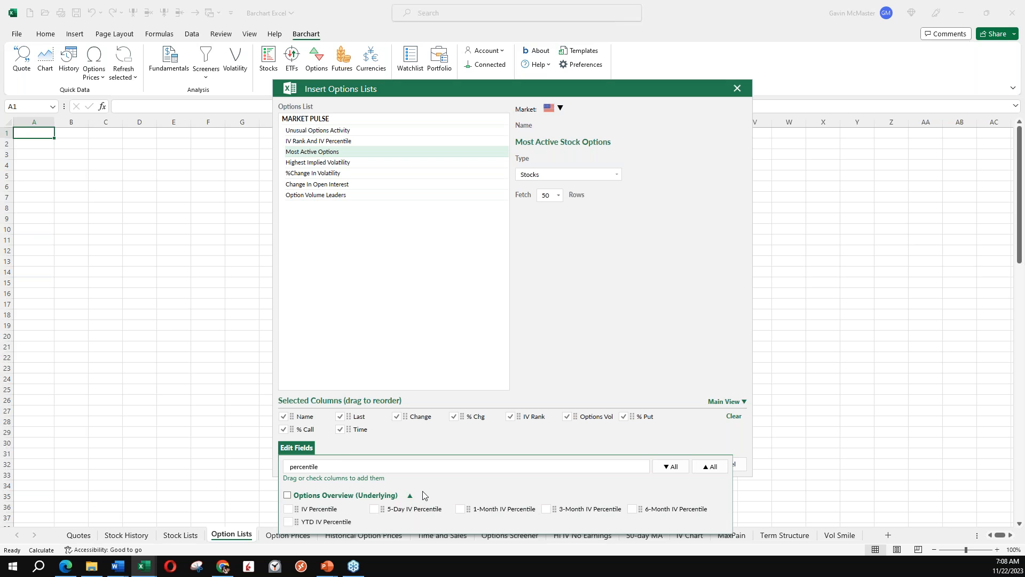
{"action": "left_click", "coordinate": [289, 510]}
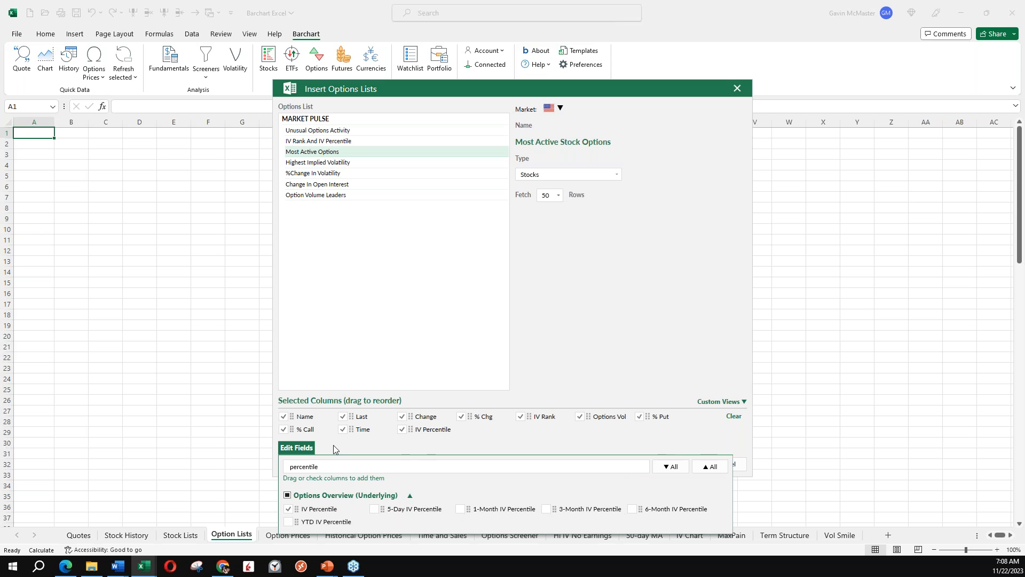
{"action": "left_click", "coordinate": [299, 448]}
{"action": "left_click", "coordinate": [675, 465]}
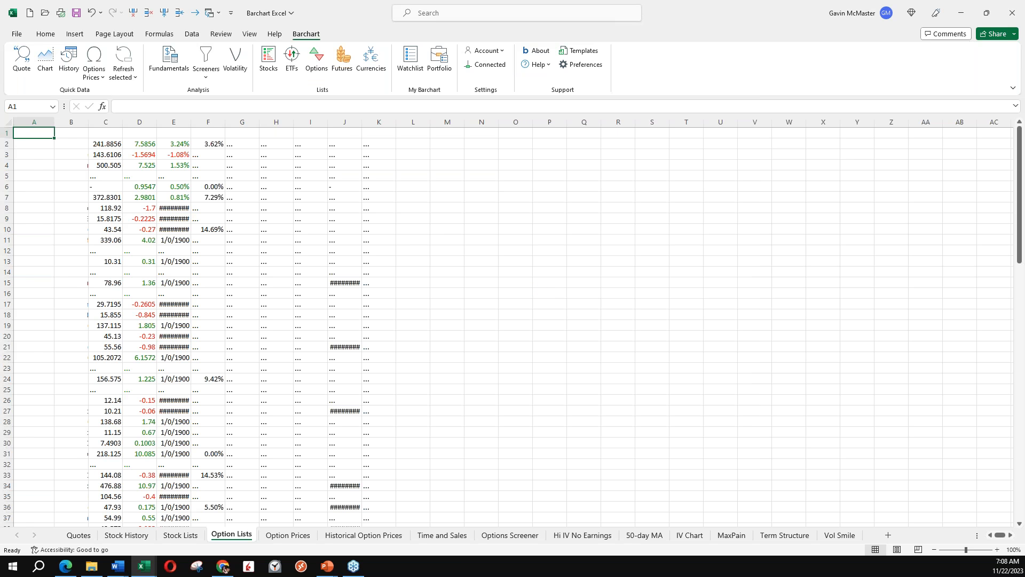
Step: Autofit columns A to K of the inserted options list and look over its IV Rank and symbol cells
{"action": "left_click_drag", "start_coordinate": [42, 122], "coordinate": [363, 120]}
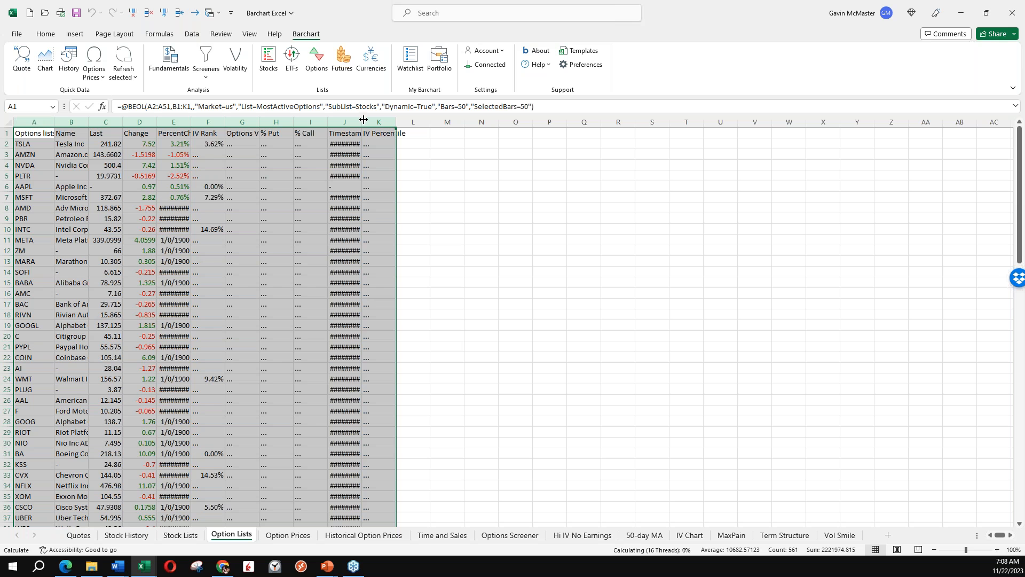
{"action": "double_click", "coordinate": [363, 119]}
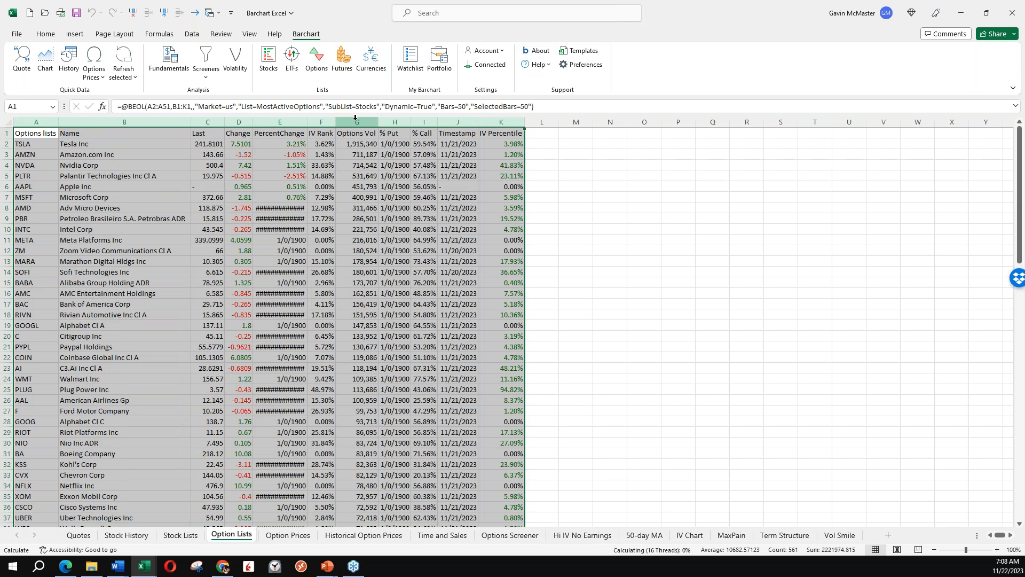
{"action": "left_click", "coordinate": [319, 153]}
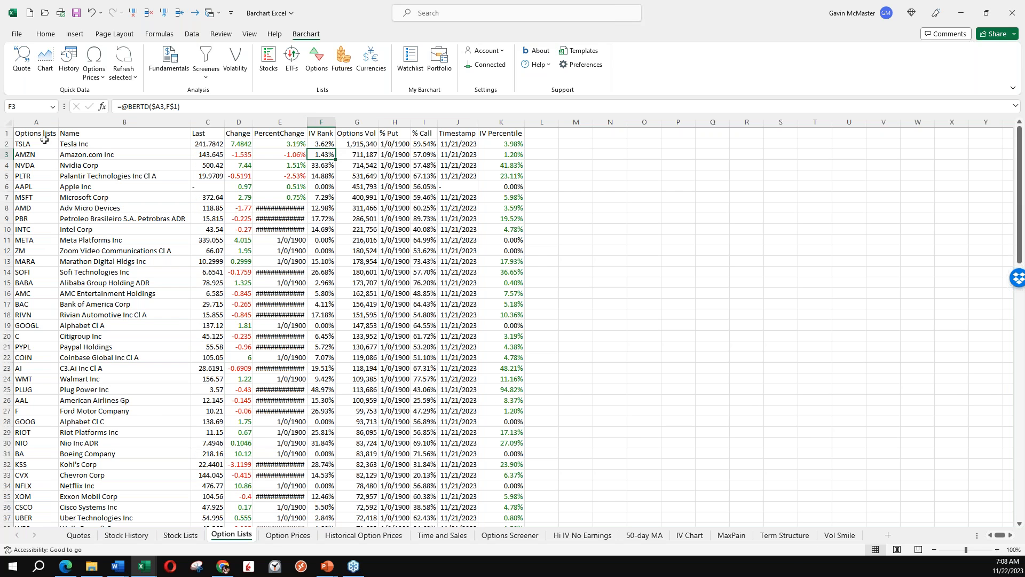
{"action": "left_click", "coordinate": [37, 145]}
{"action": "left_click_drag", "start_coordinate": [39, 165], "coordinate": [37, 180]}
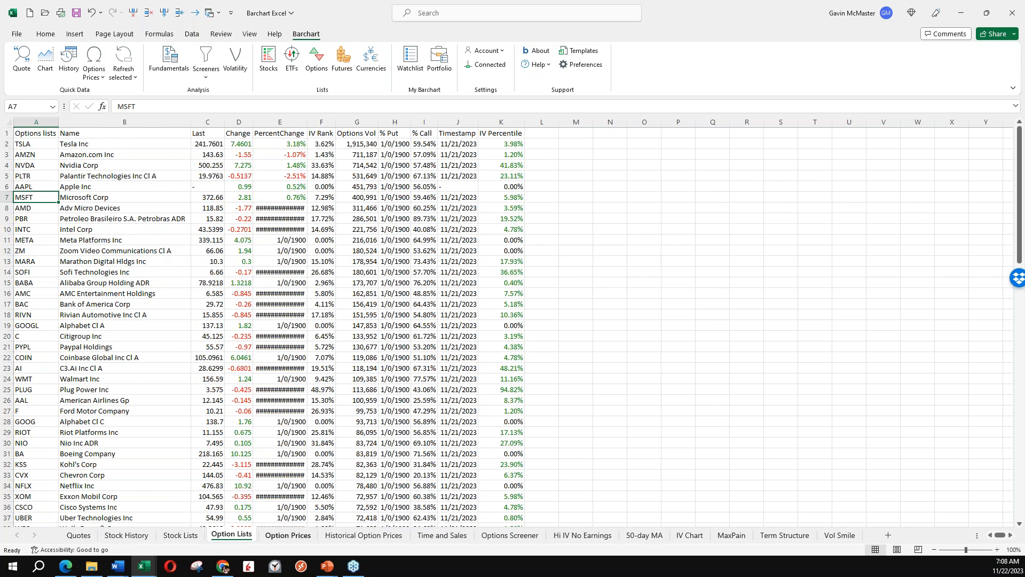
Step: On the Option Prices sheet, examine the AAPL call symbols, the Delta to Gamma headings and the 187.50 put row
{"action": "left_click", "coordinate": [288, 534]}
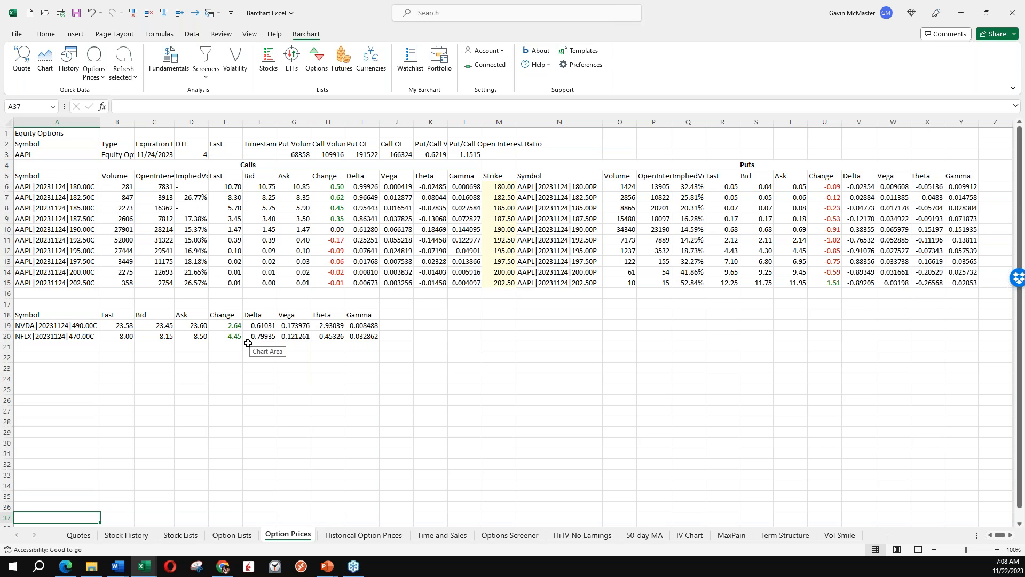
{"action": "left_click", "coordinate": [59, 360]}
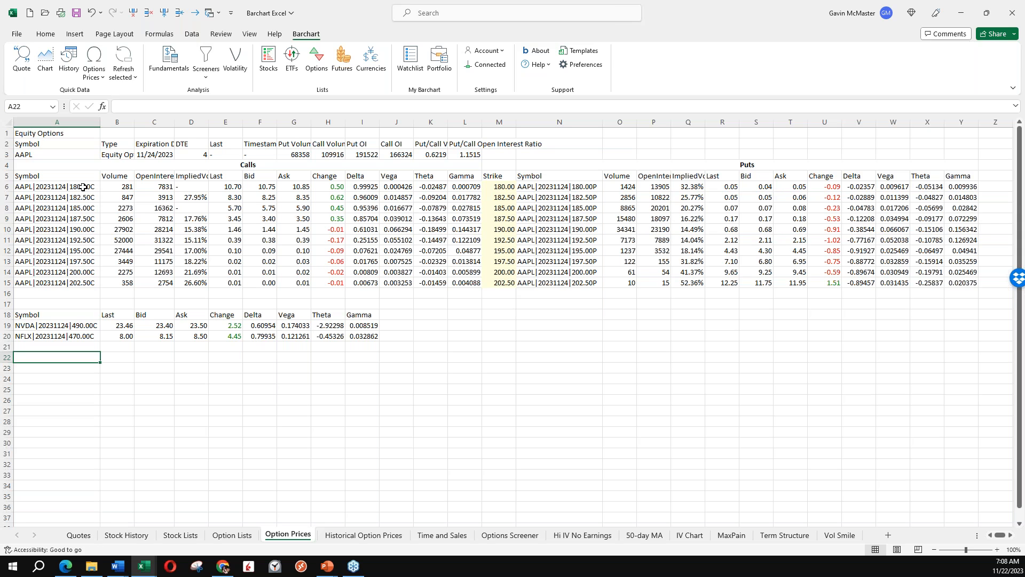
{"action": "left_click_drag", "start_coordinate": [83, 186], "coordinate": [83, 282]}
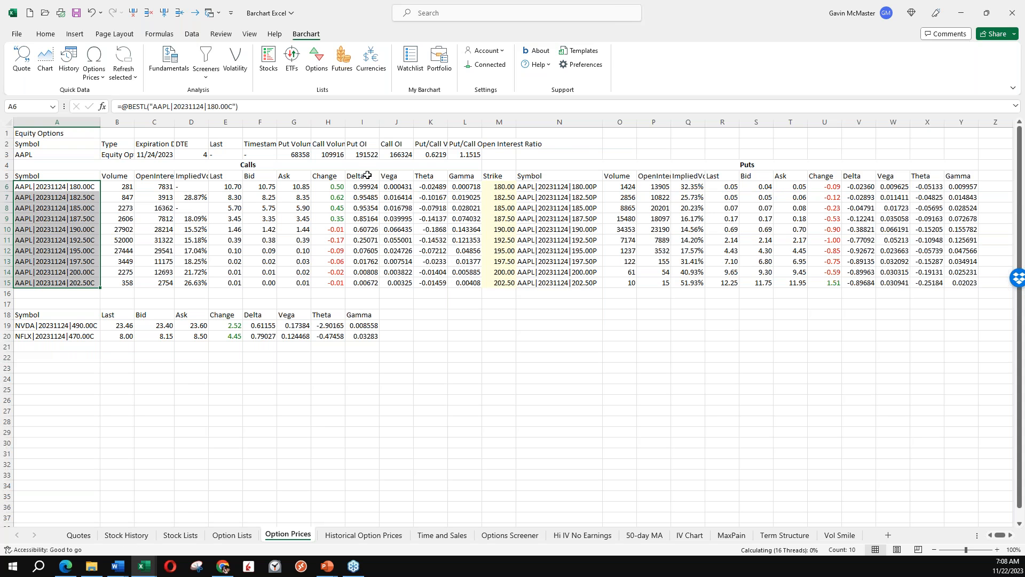
{"action": "left_click_drag", "start_coordinate": [363, 175], "coordinate": [465, 175]}
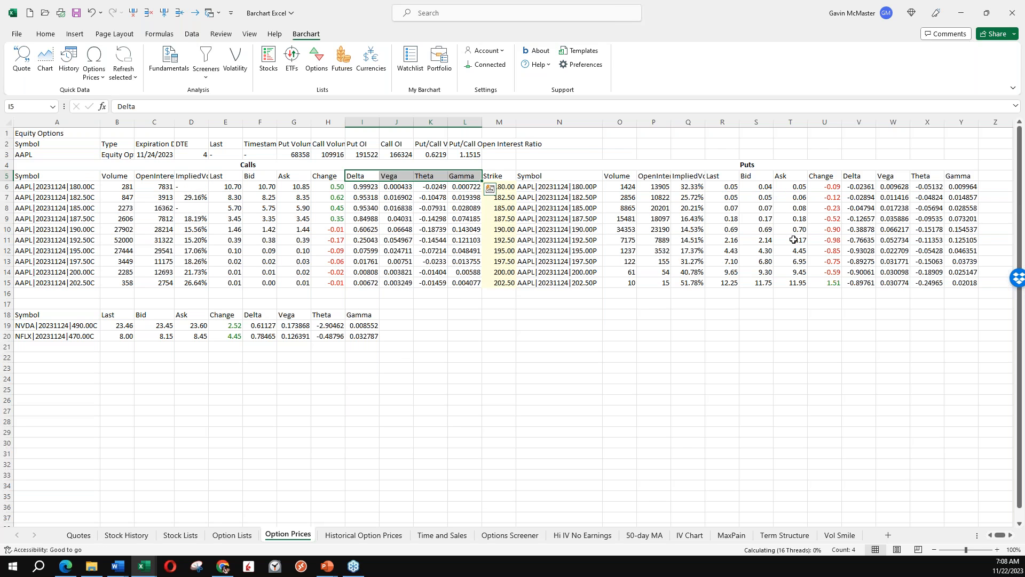
{"action": "left_click", "coordinate": [364, 378]}
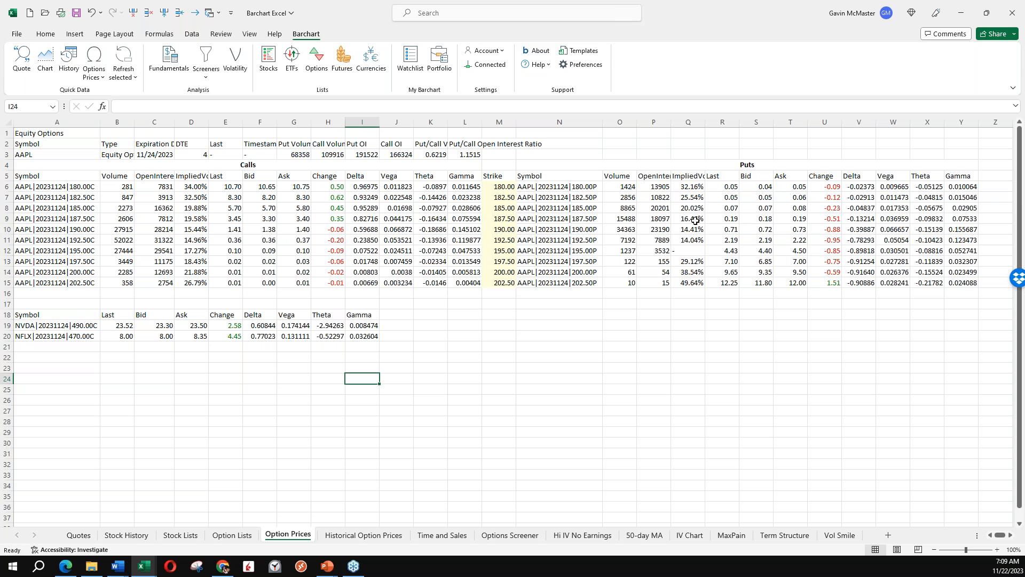
{"action": "left_click_drag", "start_coordinate": [560, 217], "coordinate": [862, 218]}
Step: Start a new conditional formatting rule for the 187.50 put's delta in V9, using the type Format only cells that contain
{"action": "left_click", "coordinate": [862, 218]}
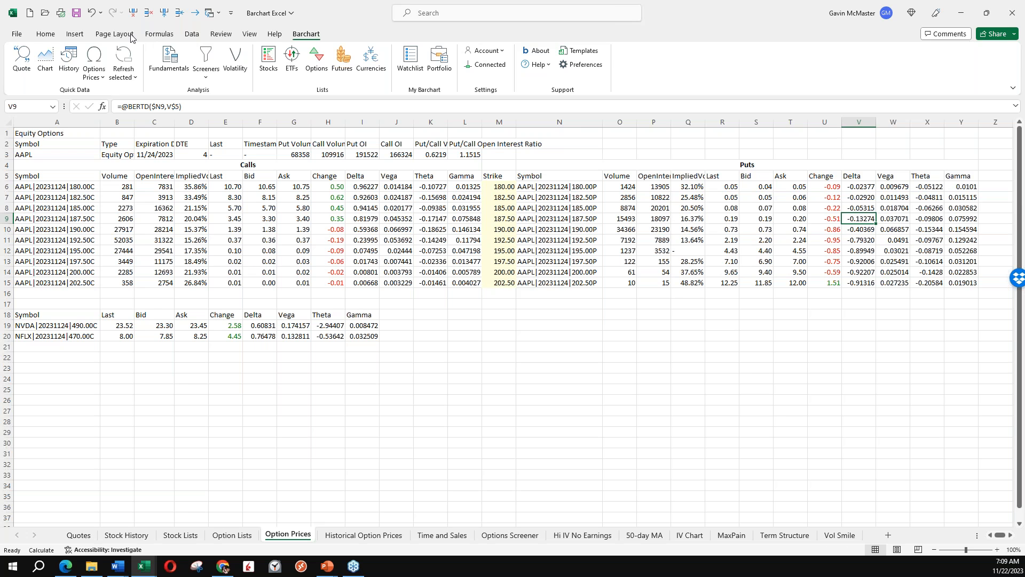
{"action": "left_click", "coordinate": [47, 34]}
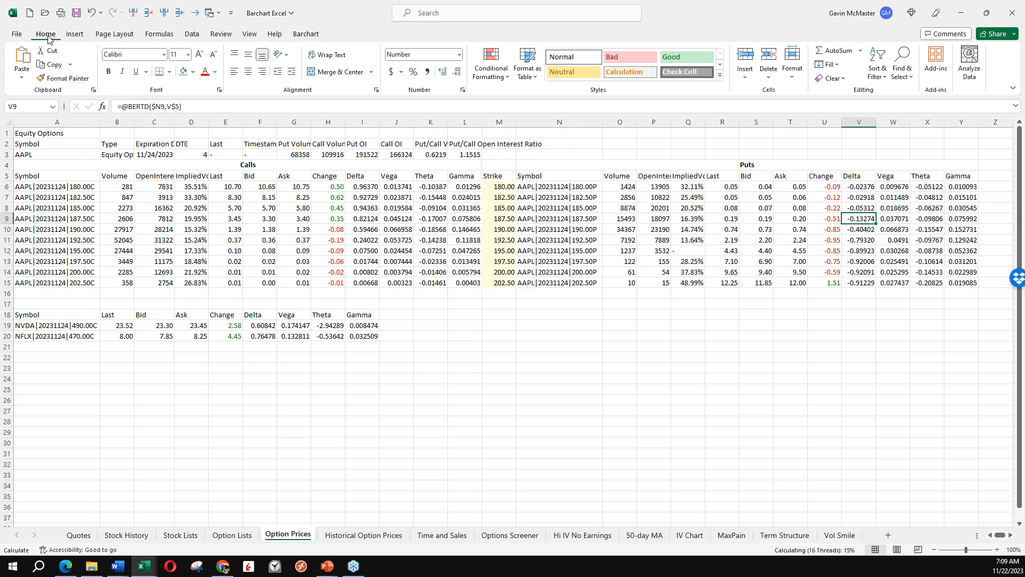
{"action": "left_click", "coordinate": [490, 66]}
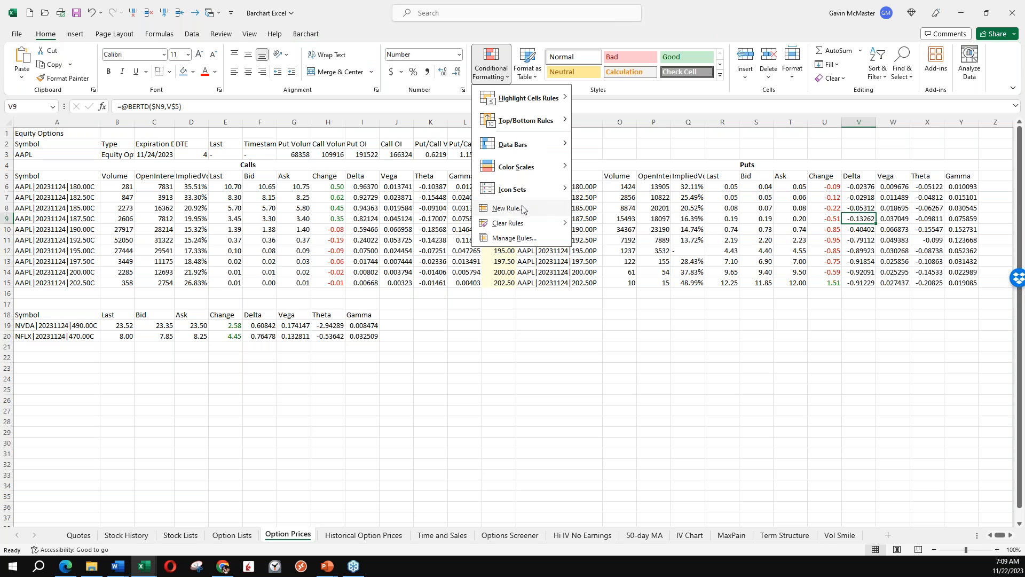
{"action": "left_click", "coordinate": [522, 209]}
{"action": "left_click", "coordinate": [265, 295]}
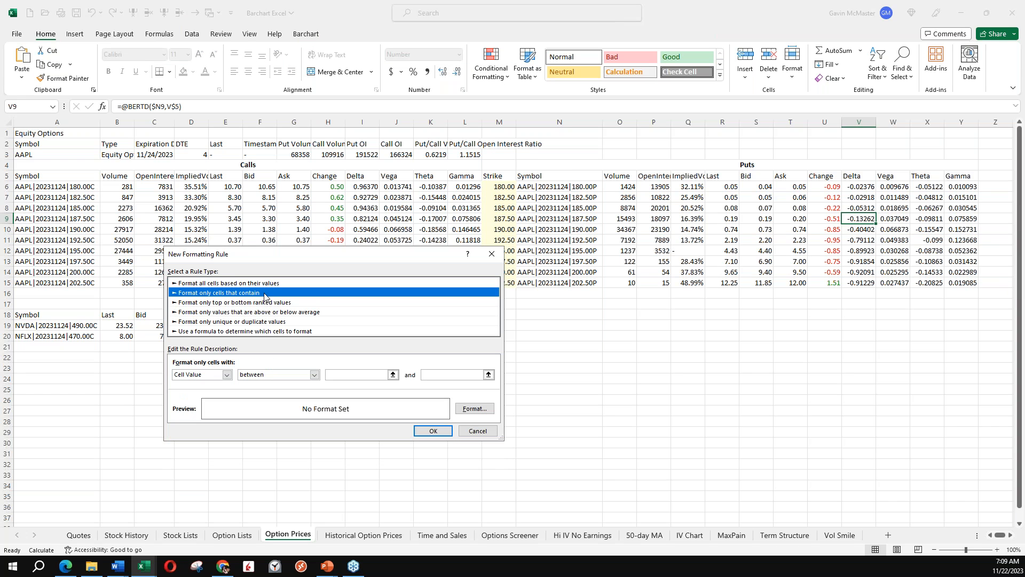
Step: Set the rule's condition to a cell value less than -0.25
{"action": "left_click", "coordinate": [315, 374]}
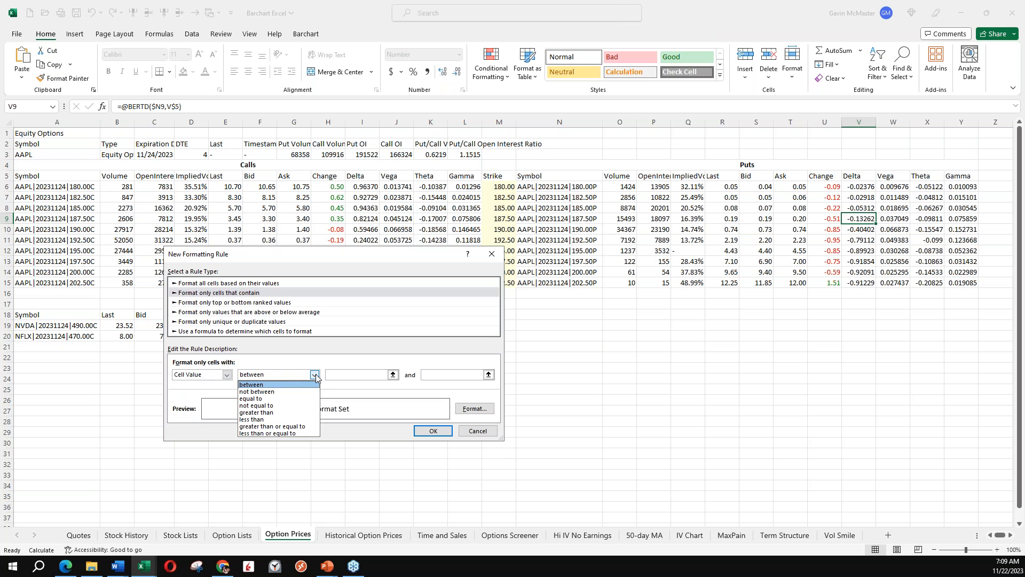
{"action": "left_click", "coordinate": [276, 420]}
{"action": "left_click", "coordinate": [342, 376]}
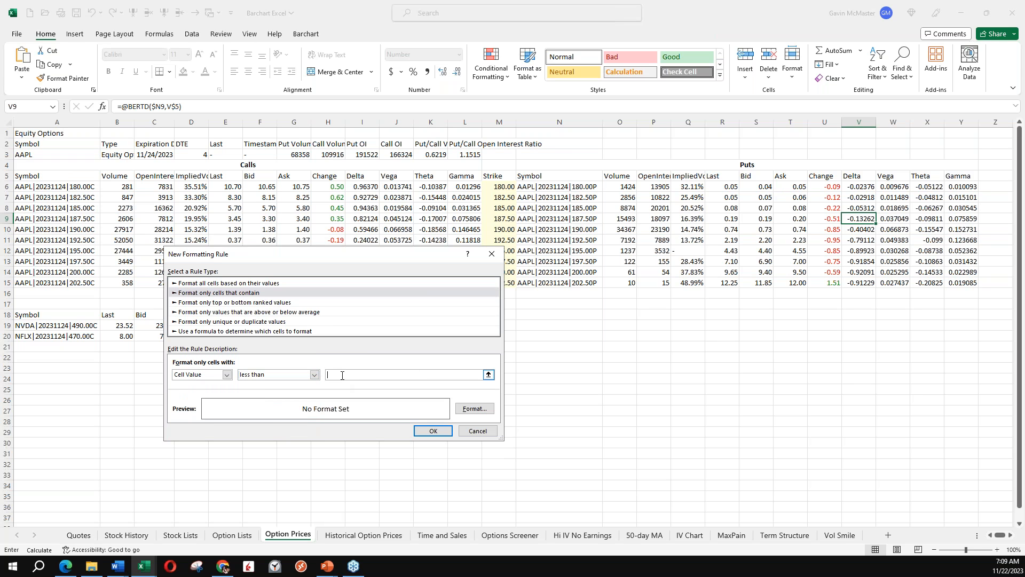
{"action": "type", "text": "-25"}
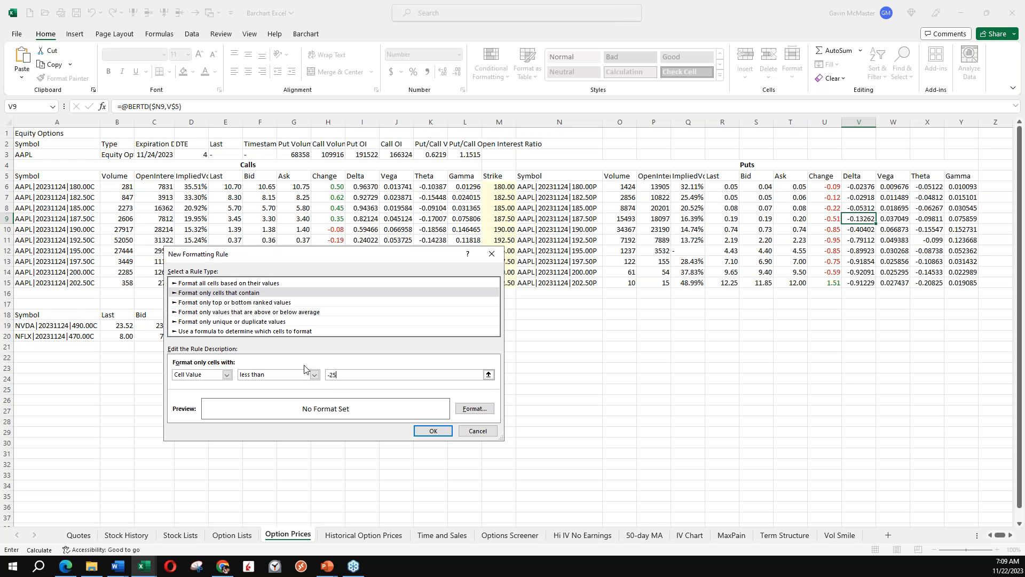
{"action": "type", "text": "+"}
{"action": "key", "text": "Left"}
{"action": "key", "text": "Left"}
{"action": "key", "text": "BackSpace"}
{"action": "key", "text": "BackSpace"}
{"action": "key", "text": "BackSpace"}
{"action": "key", "text": "BackSpace"}
{"action": "key", "text": "BackSpace"}
Step: Set the rule's font colour to the standard red
{"action": "left_click", "coordinate": [474, 408]}
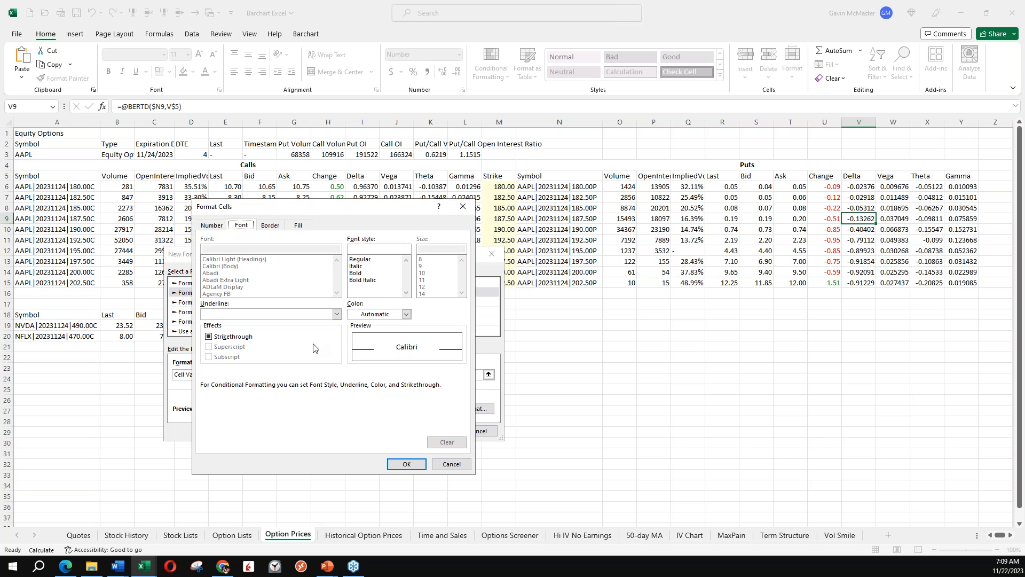
{"action": "left_click", "coordinate": [407, 315]}
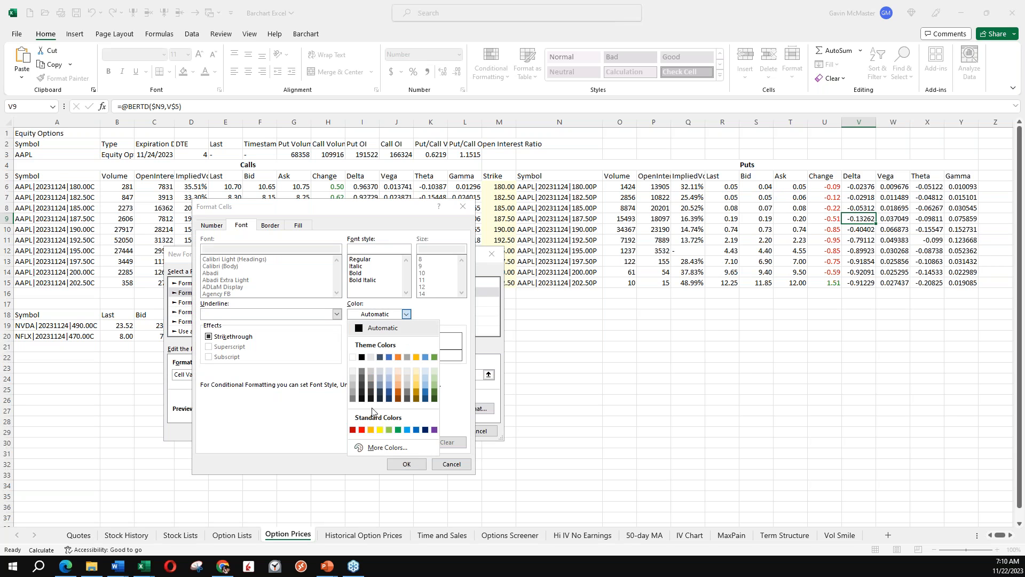
{"action": "left_click", "coordinate": [362, 430]}
{"action": "left_click", "coordinate": [406, 464]}
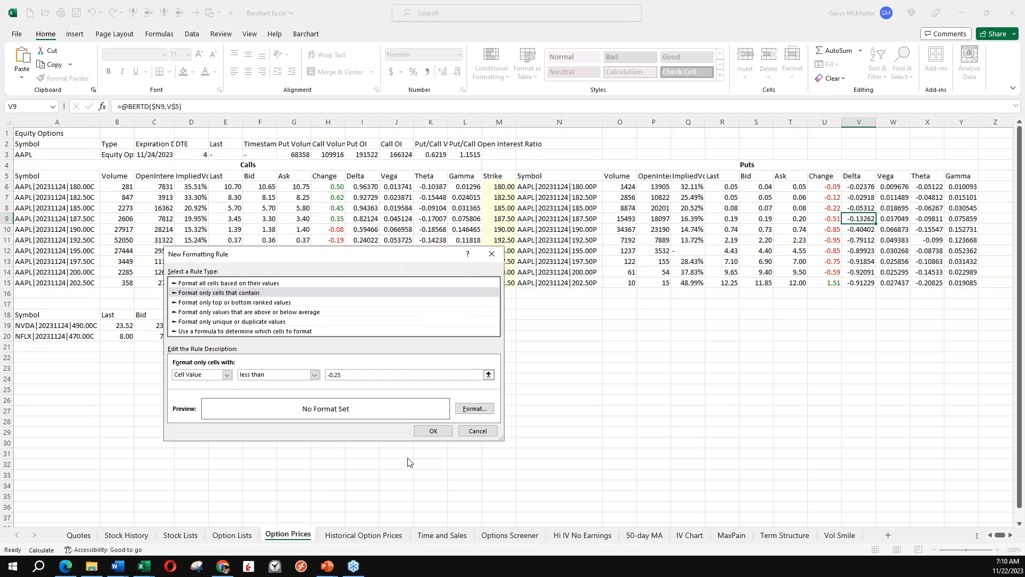
Step: Apply the new conditional formatting rule to the 187.50 put's delta in V9
{"action": "left_click", "coordinate": [433, 431]}
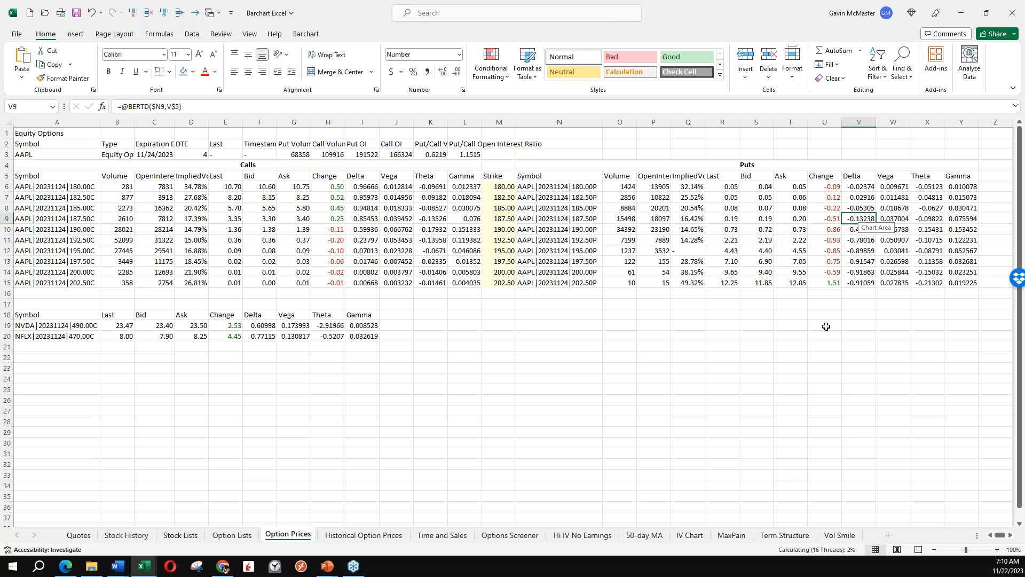
{"action": "left_click", "coordinate": [788, 309]}
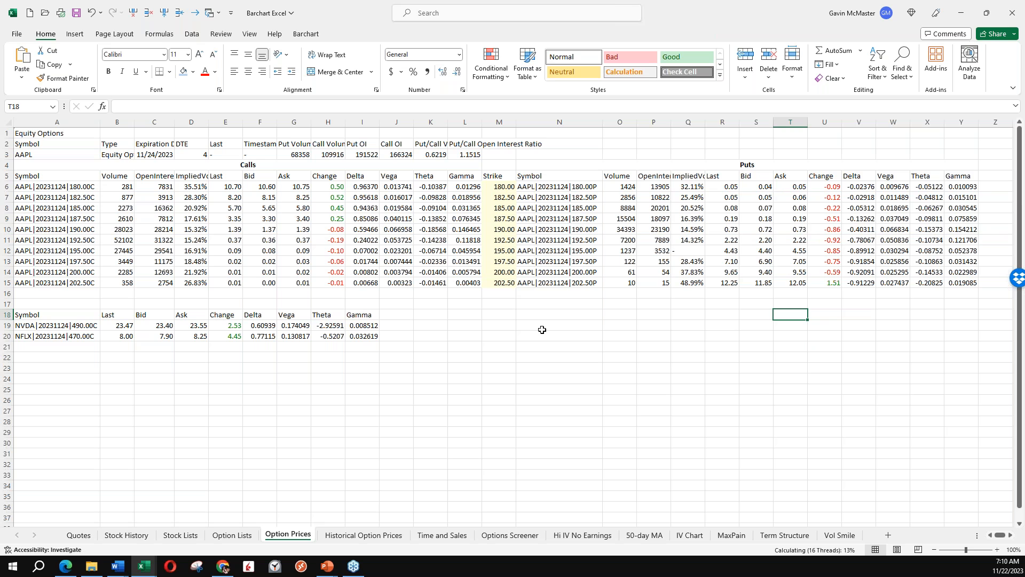
Step: Set up a Barchart option prices insertion at A24 for AAPL equity options expiring 12/15/2023 instead of 11/24/2023
{"action": "left_click", "coordinate": [50, 376]}
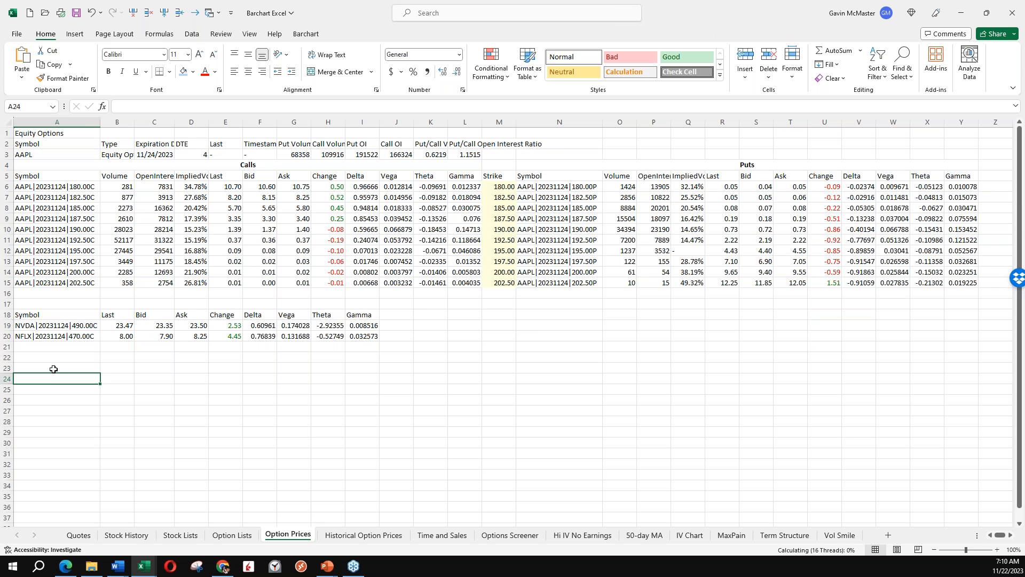
{"action": "left_click", "coordinate": [306, 34]}
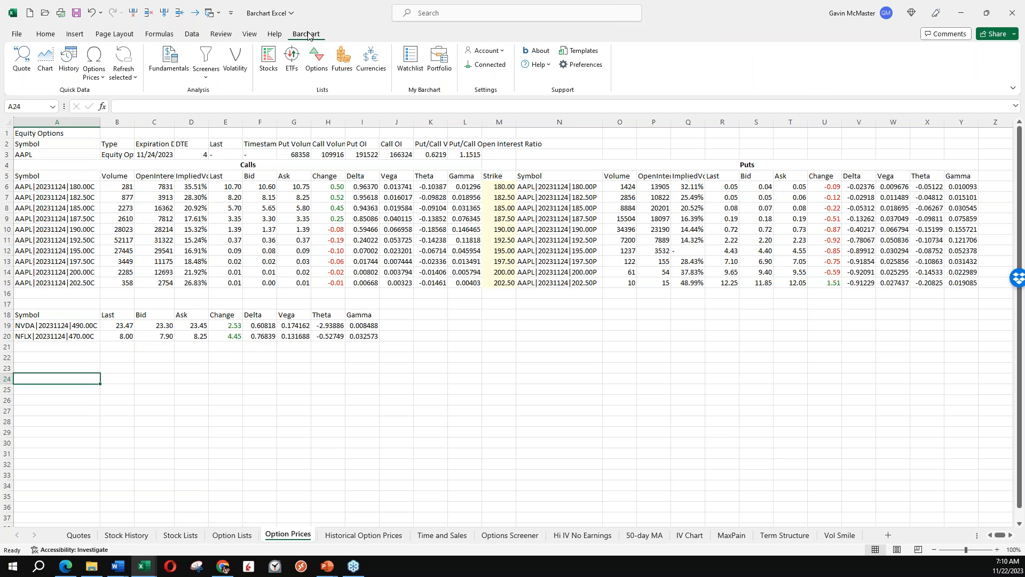
{"action": "left_click", "coordinate": [94, 63]}
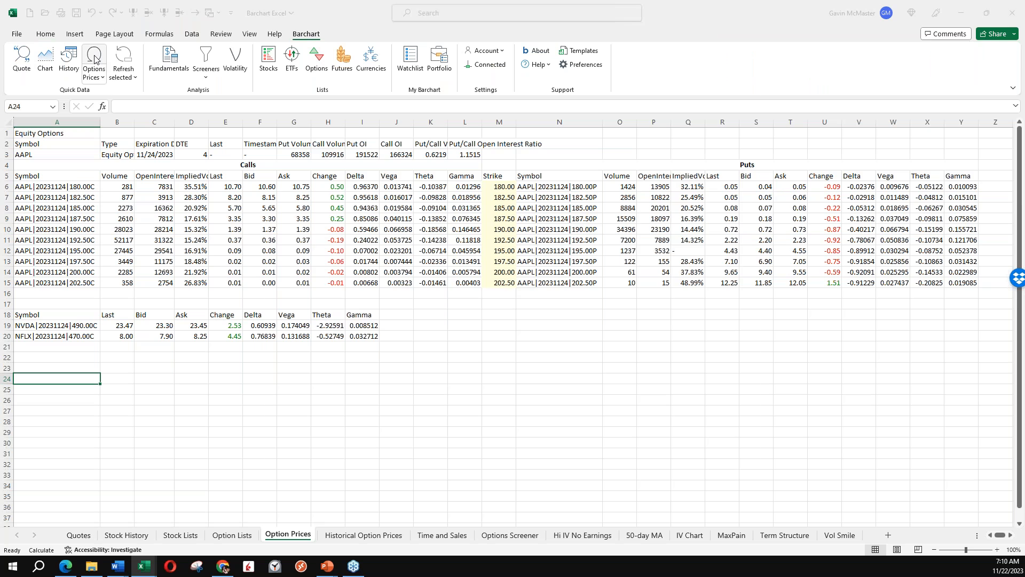
{"action": "type", "text": "aapl"}
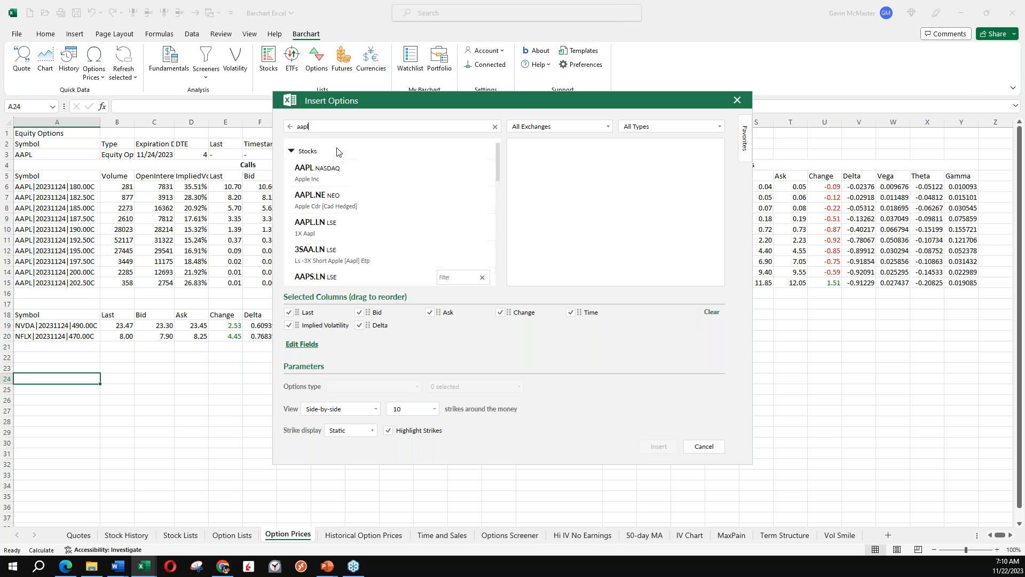
{"action": "left_click", "coordinate": [367, 175]}
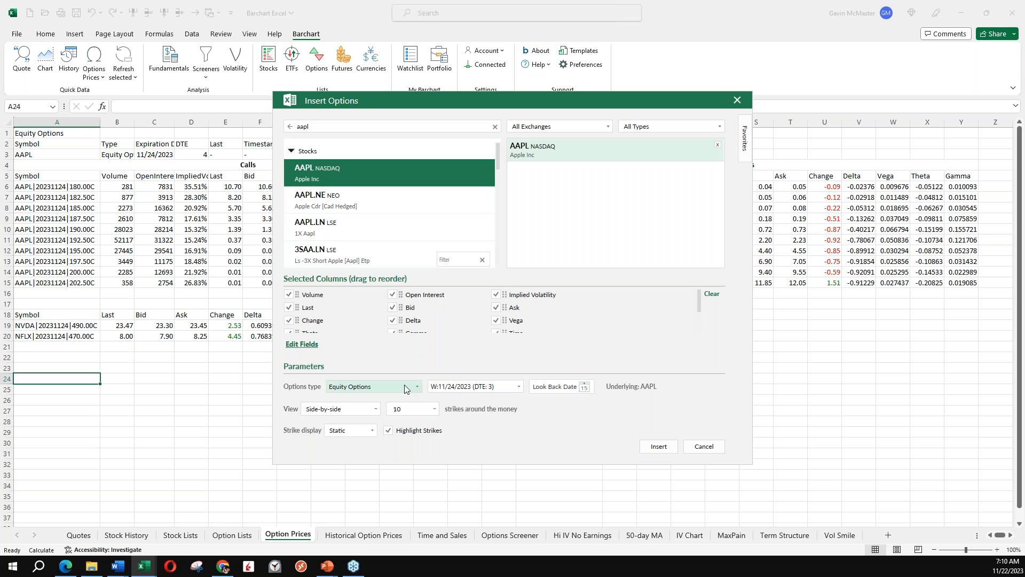
{"action": "left_click", "coordinate": [521, 390]}
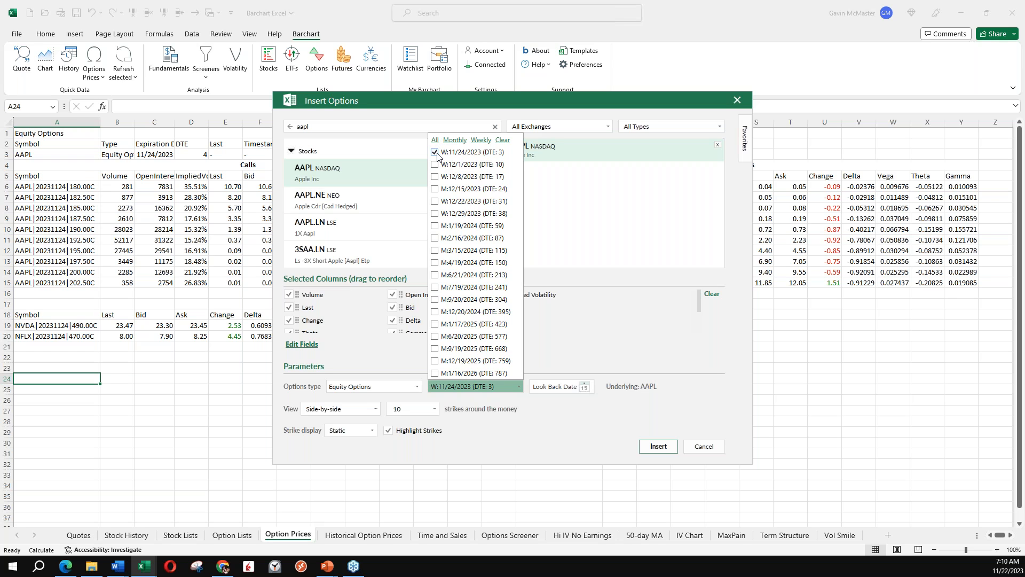
{"action": "left_click", "coordinate": [435, 190]}
{"action": "left_click", "coordinate": [567, 440]}
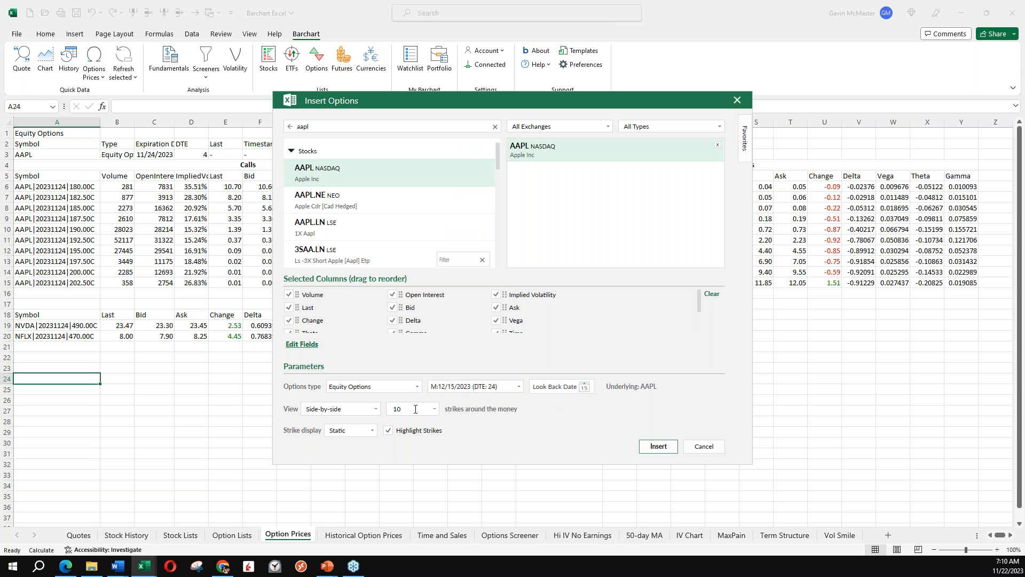
Step: Review the strike count and view choices, and insert the AAPL chain side by side with 10 strikes around the money and static strike display
{"action": "left_click", "coordinate": [435, 410]}
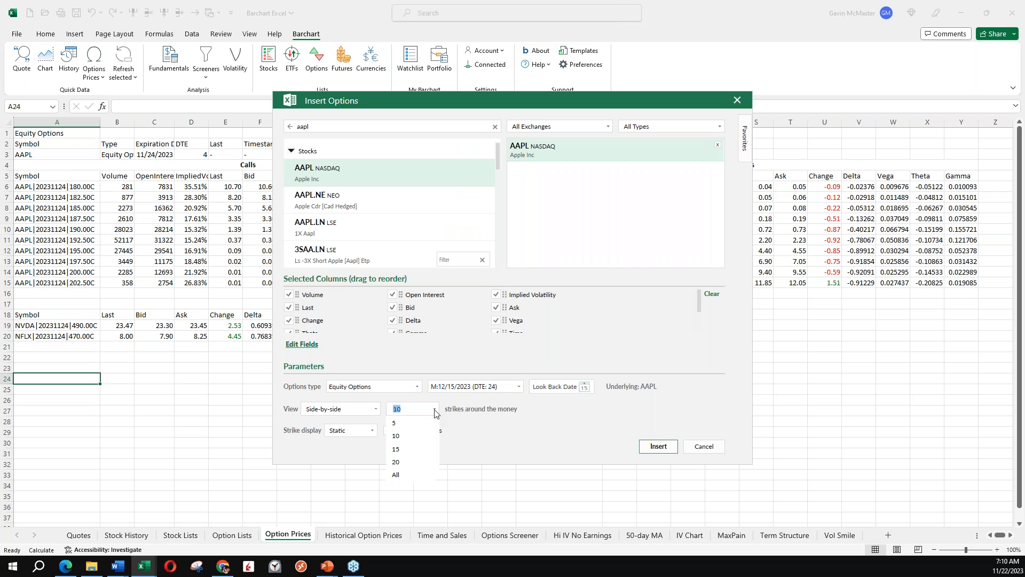
{"action": "left_click", "coordinate": [435, 412]}
{"action": "left_click", "coordinate": [376, 410]}
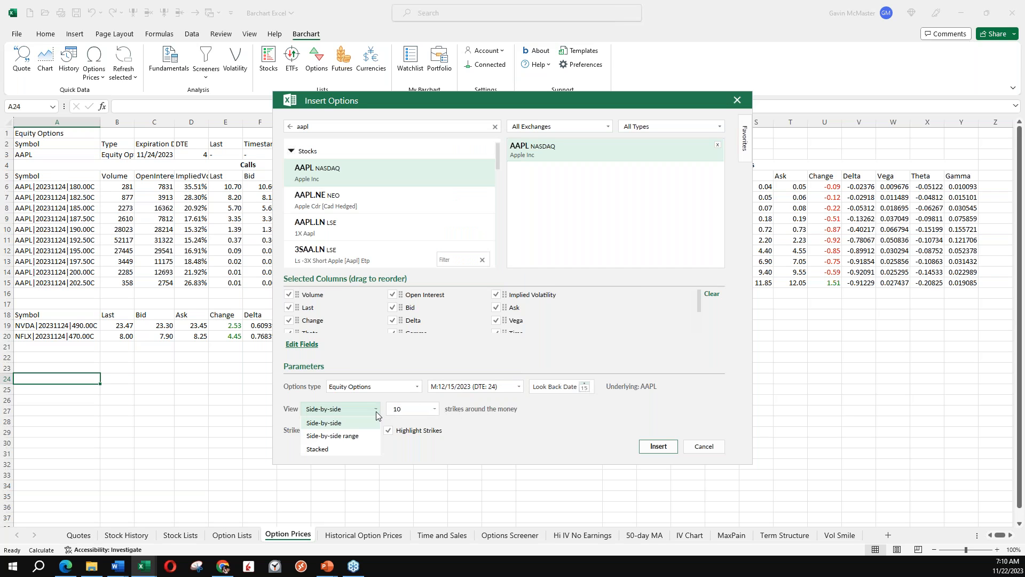
{"action": "left_click", "coordinate": [516, 441]}
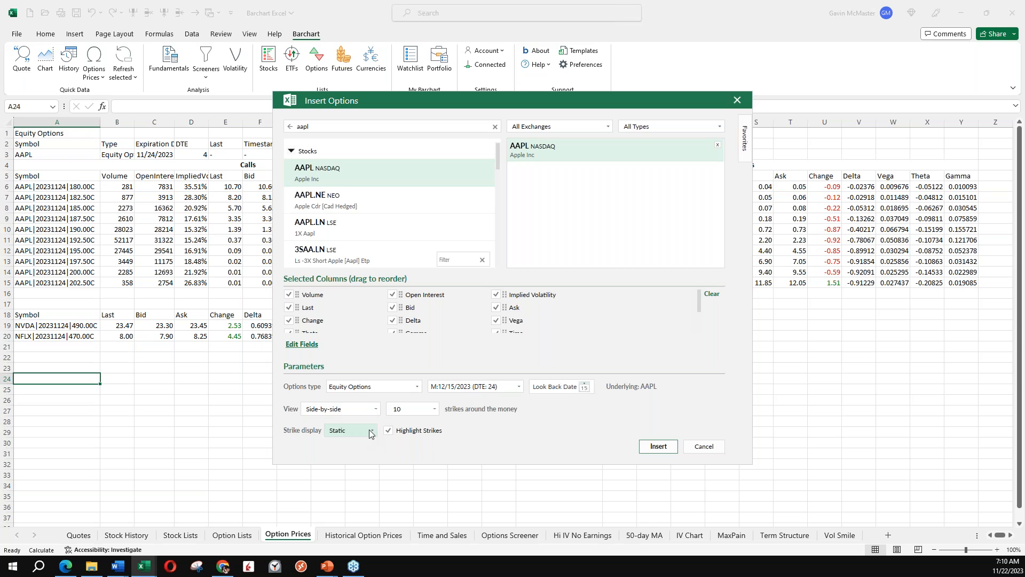
{"action": "left_click", "coordinate": [649, 447]}
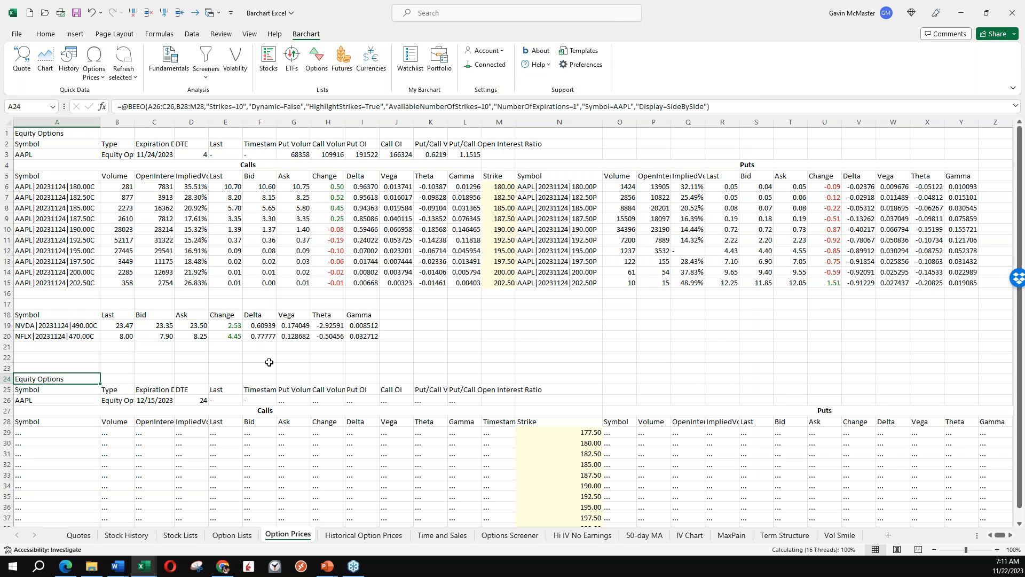
Step: Delete the contents of rows 24 to 38 holding the AAPL 12/15/2023 option chain
{"action": "scroll", "coordinate": [269, 362], "scroll_direction": "down", "scroll_amount": 3}
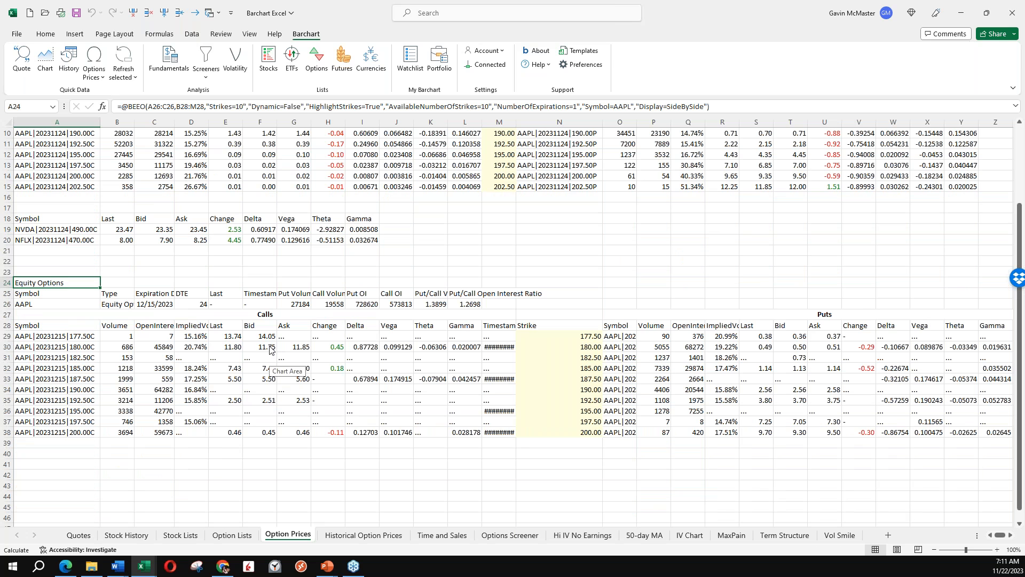
{"action": "scroll", "coordinate": [269, 350], "scroll_direction": "down", "scroll_amount": 1}
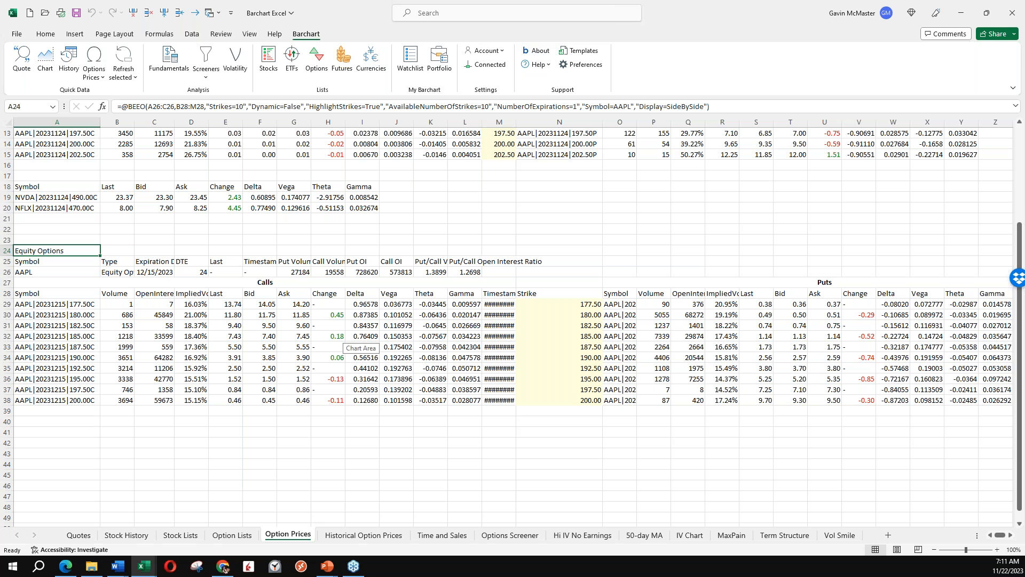
{"action": "left_click", "coordinate": [7, 401]}
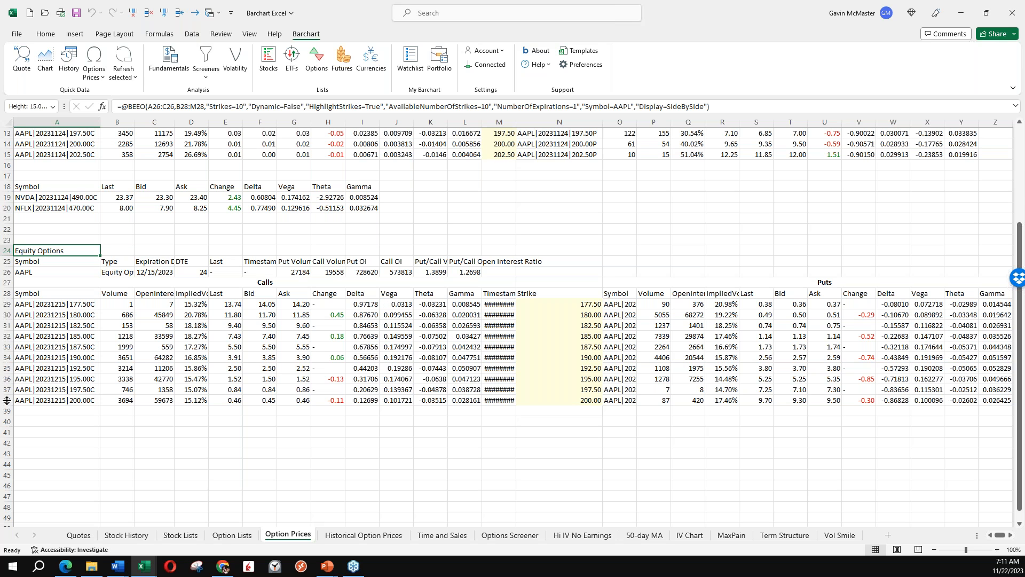
{"action": "left_click", "coordinate": [7, 401], "text": "shift"}
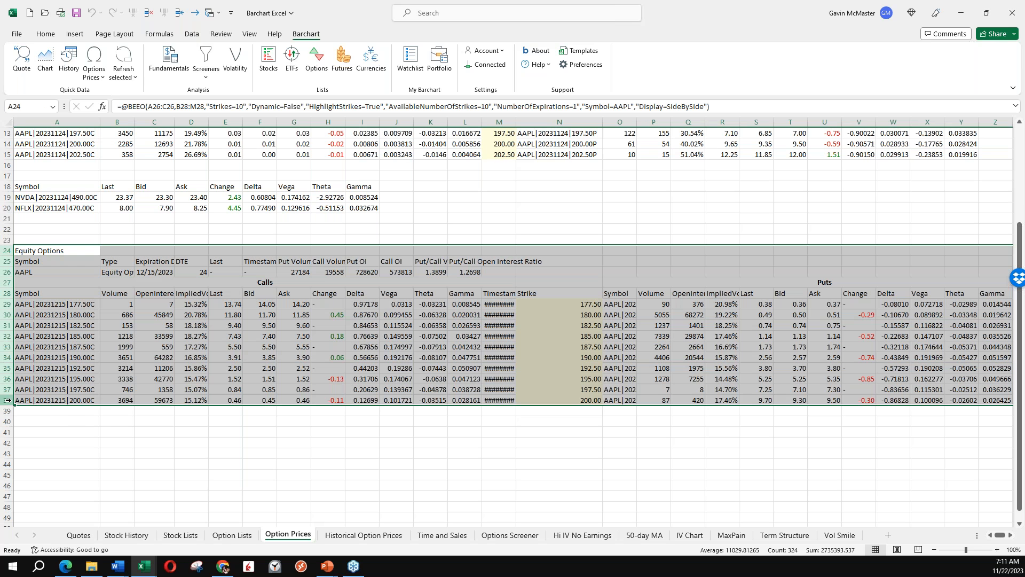
{"action": "right_click", "coordinate": [7, 400]}
{"action": "left_click", "coordinate": [52, 301]}
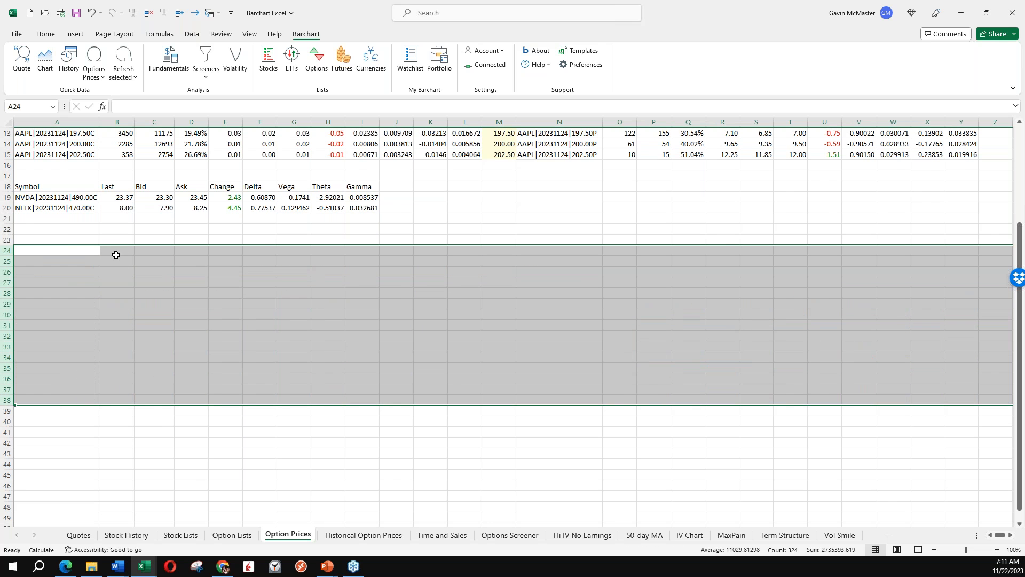
Step: Copy the NFLX 470.00 call row, from Symbol to Gamma, into row 21
{"action": "scroll", "coordinate": [114, 255], "scroll_direction": "up", "scroll_amount": 2}
{"action": "scroll", "coordinate": [115, 255], "scroll_direction": "up", "scroll_amount": 2}
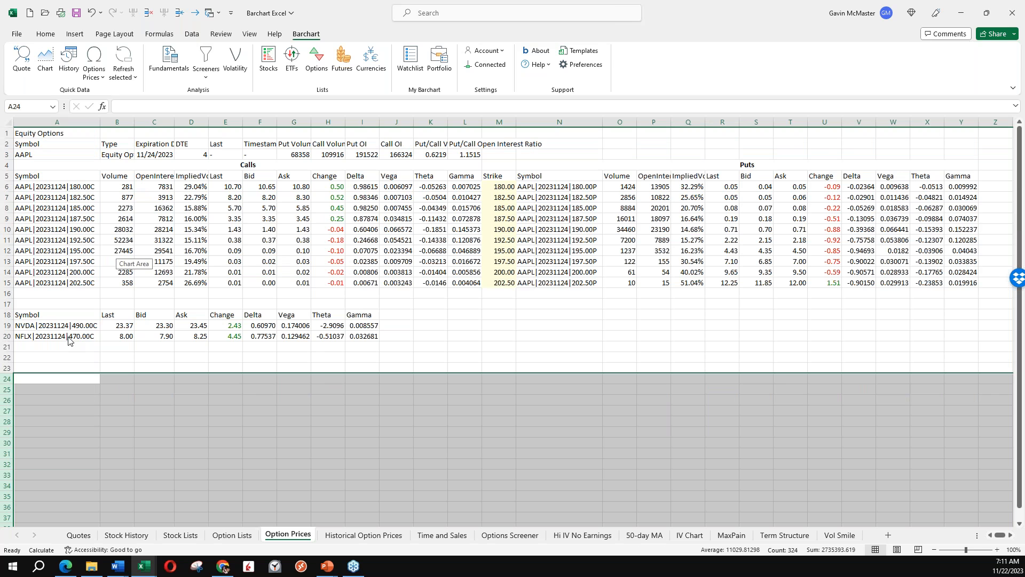
{"action": "left_click", "coordinate": [80, 335]}
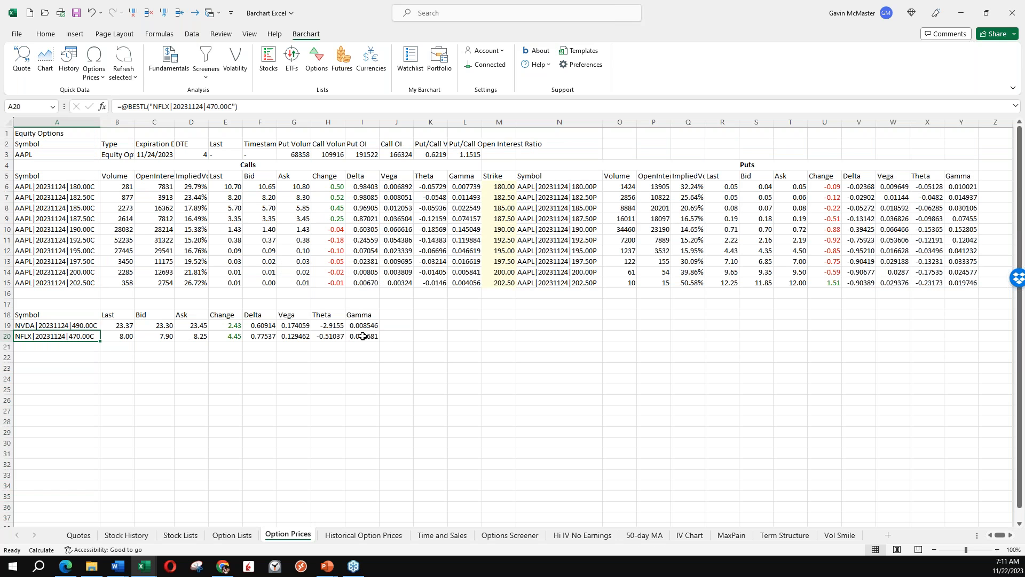
{"action": "left_click", "coordinate": [365, 336], "text": "shift"}
{"action": "key", "text": "ctrl+c"}
{"action": "key", "text": "Down"}
{"action": "key", "text": "Return"}
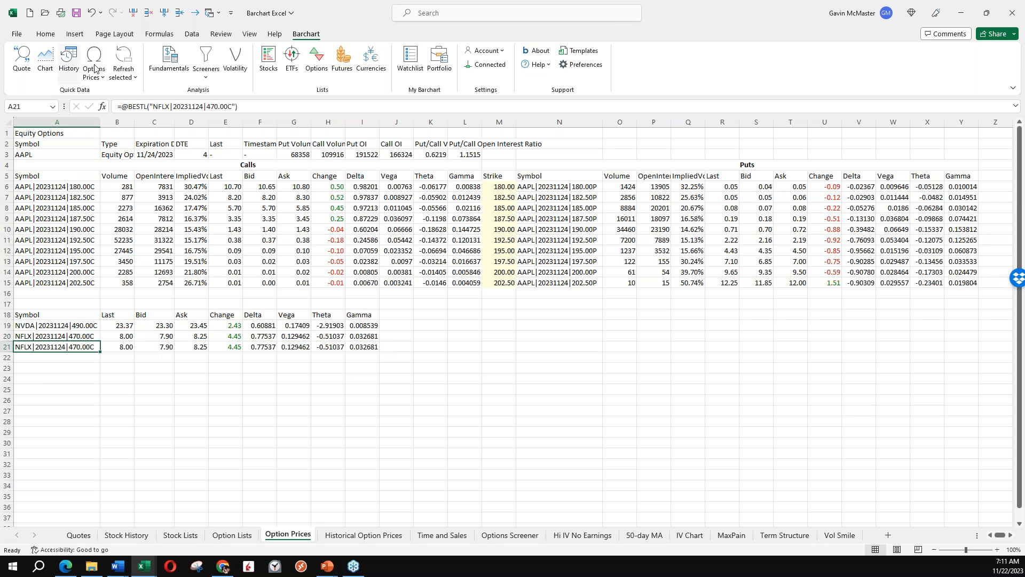
Step: Change the option symbol in A21's formula to AAPL|20231124|175.00P
{"action": "left_click", "coordinate": [163, 107]}
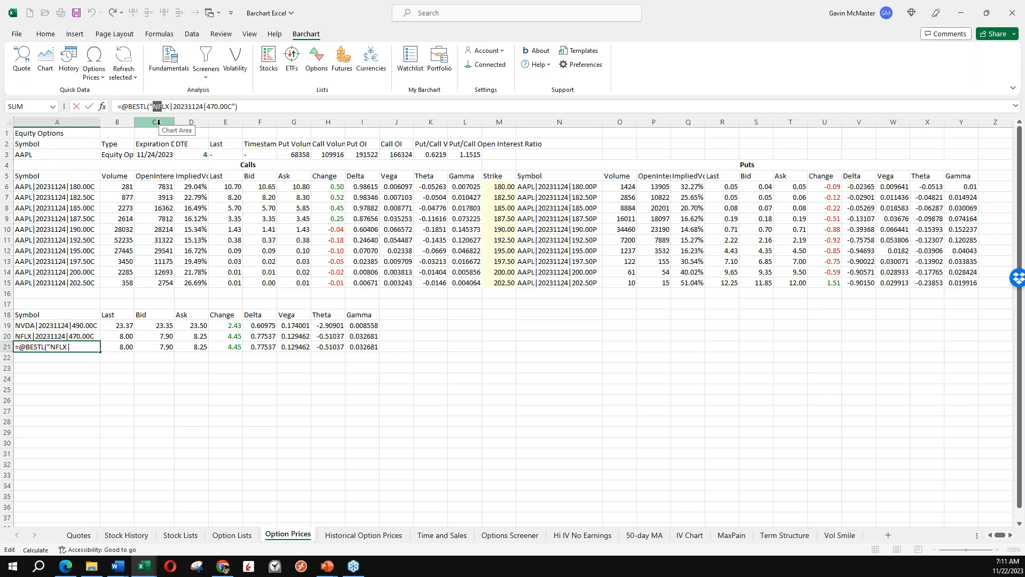
{"action": "type", "text": "AAPL"}
{"action": "left_click", "coordinate": [214, 106]}
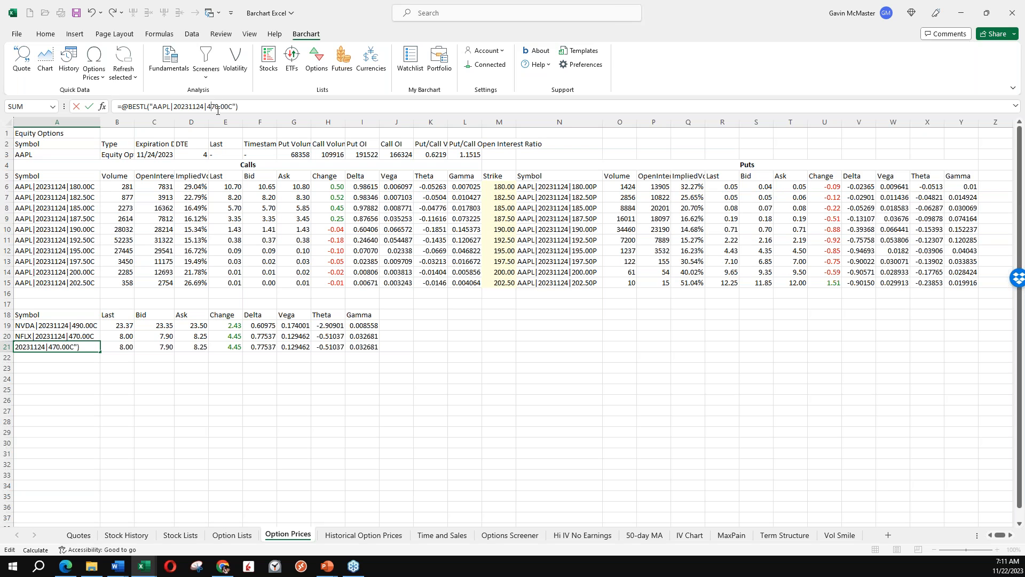
{"action": "key", "text": "BackSpace"}
{"action": "key", "text": "BackSpace"}
{"action": "key", "text": "BackSpace"}
{"action": "type", "text": "175"}
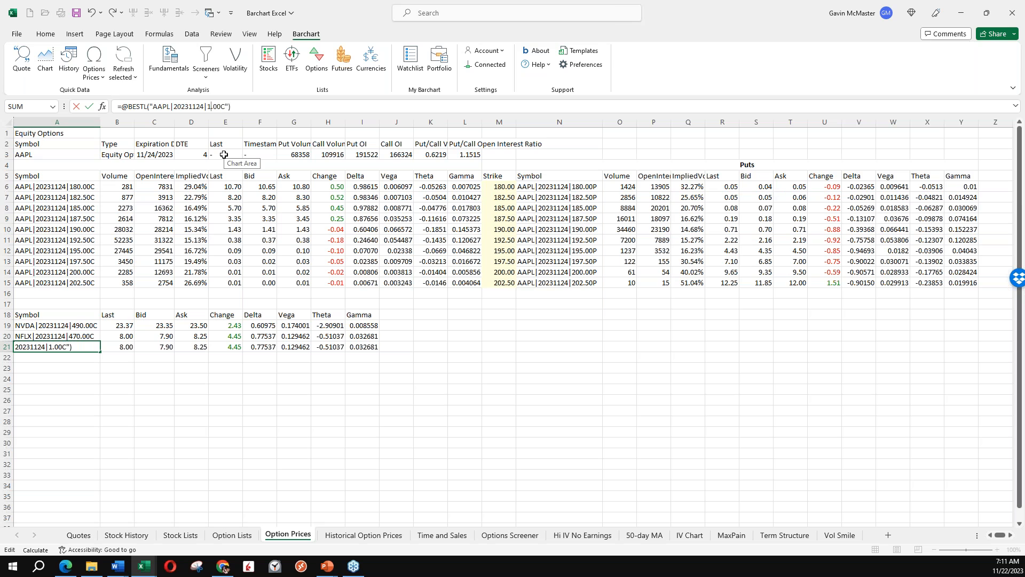
{"action": "key", "text": "BackSpace"}
{"action": "type", "text": "P"}
{"action": "key", "text": "Return"}
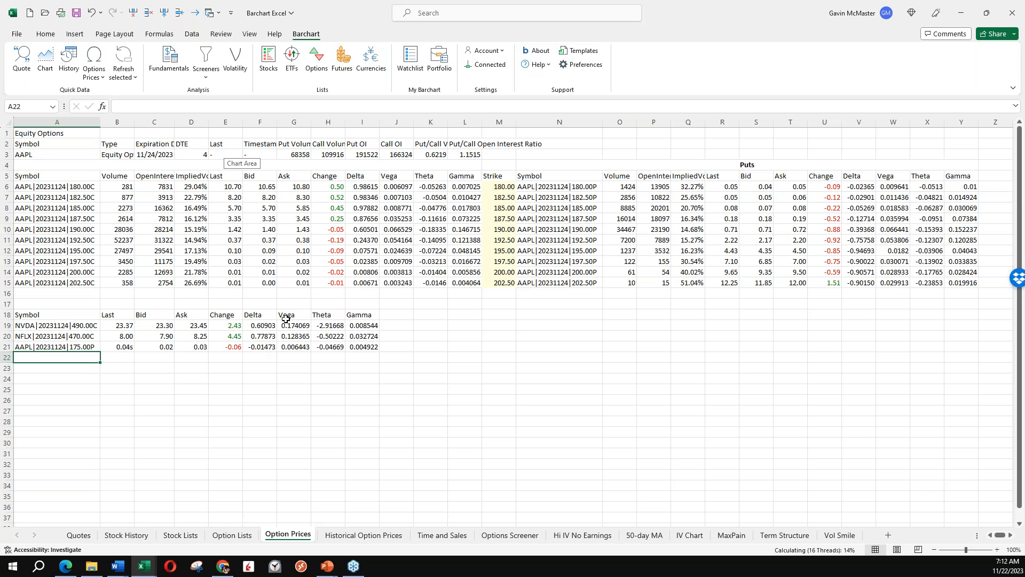
Step: Add a Pos column headed in K18, with positions 1 for the NVDA call, 1 for the NFLX call and -3 for the AAPL put
{"action": "left_click", "coordinate": [424, 315]}
{"action": "type", "text": "Pos"}
{"action": "key", "text": "Return"}
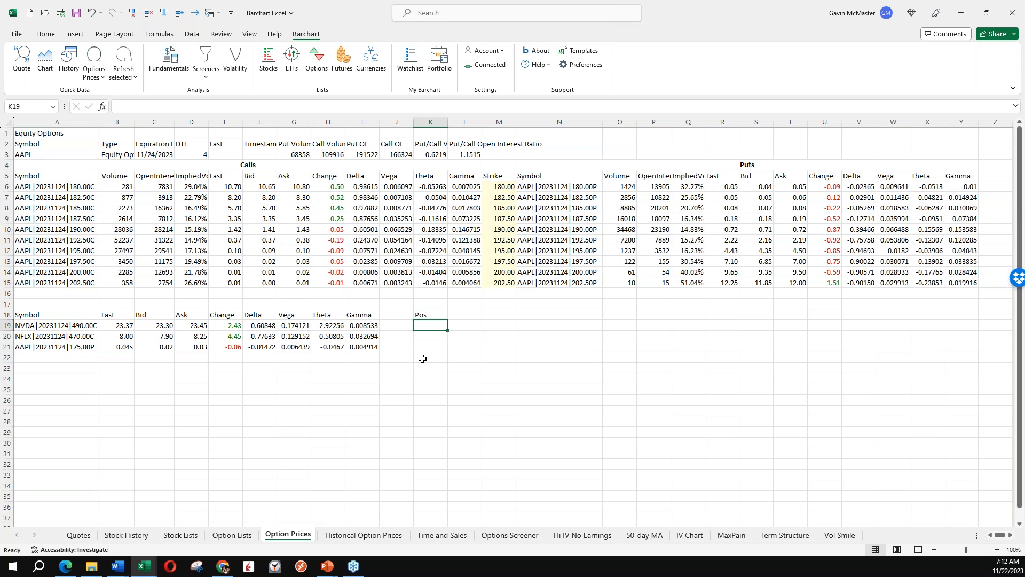
{"action": "type", "text": "1"}
{"action": "key", "text": "Return"}
{"action": "type", "text": "1"}
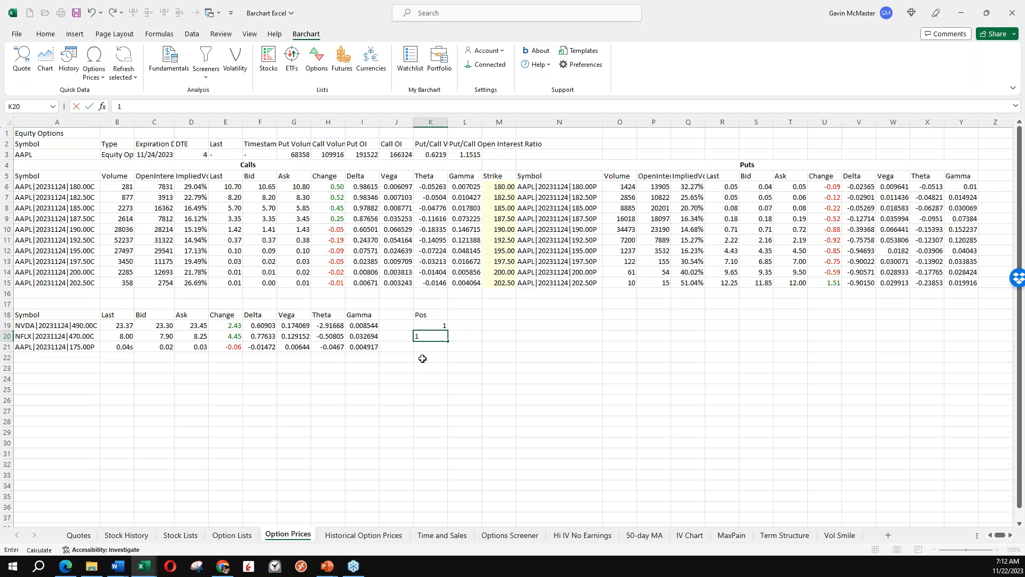
{"action": "key", "text": "Return"}
{"action": "type", "text": "-1"}
{"action": "key", "text": "Tab"}
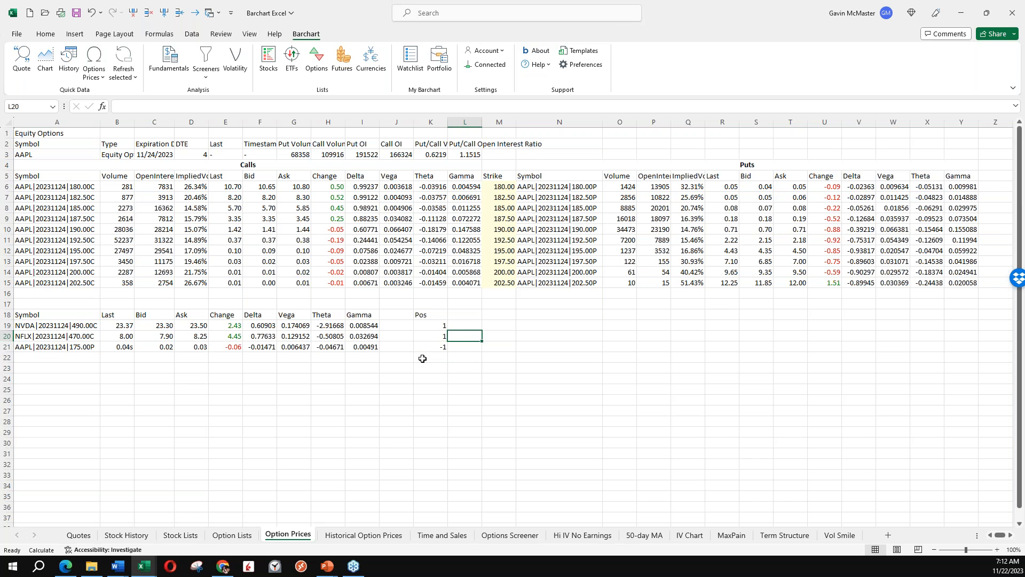
{"action": "key", "text": "Left"}
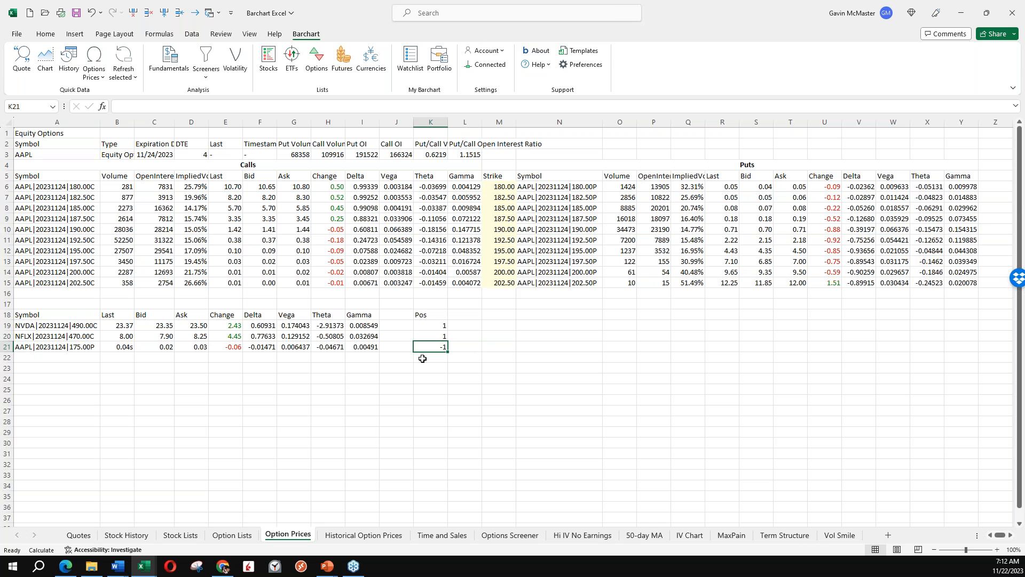
{"action": "type", "text": "-3"}
{"action": "key", "text": "Tab"}
Step: Enter the heading Pos Delta in L18, beside the Pos column
{"action": "key", "text": "Up"}
{"action": "key", "text": "Up"}
{"action": "key", "text": "Up"}
{"action": "type", "text": "Pos De"}
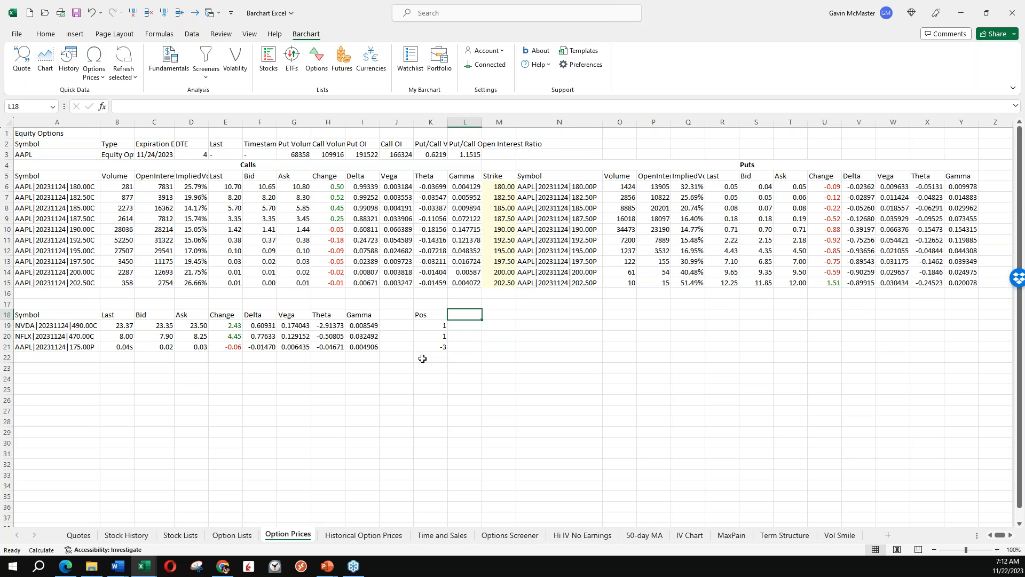
{"action": "key", "text": "Return"}
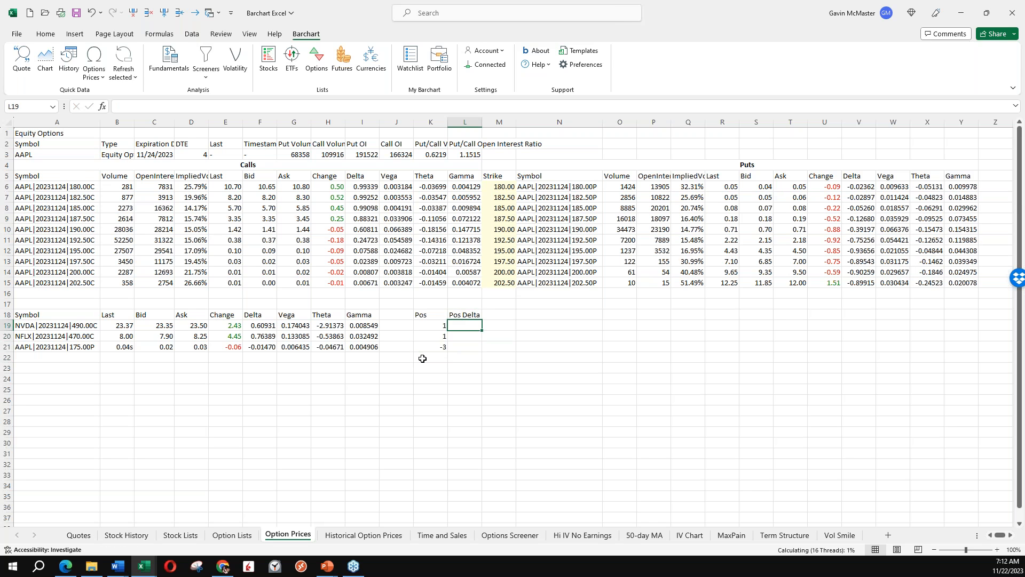
Step: Calculate the AAPL put's position delta in L21 with the formula =F21*K21
{"action": "key", "text": "Down"}
{"action": "key", "text": "Down"}
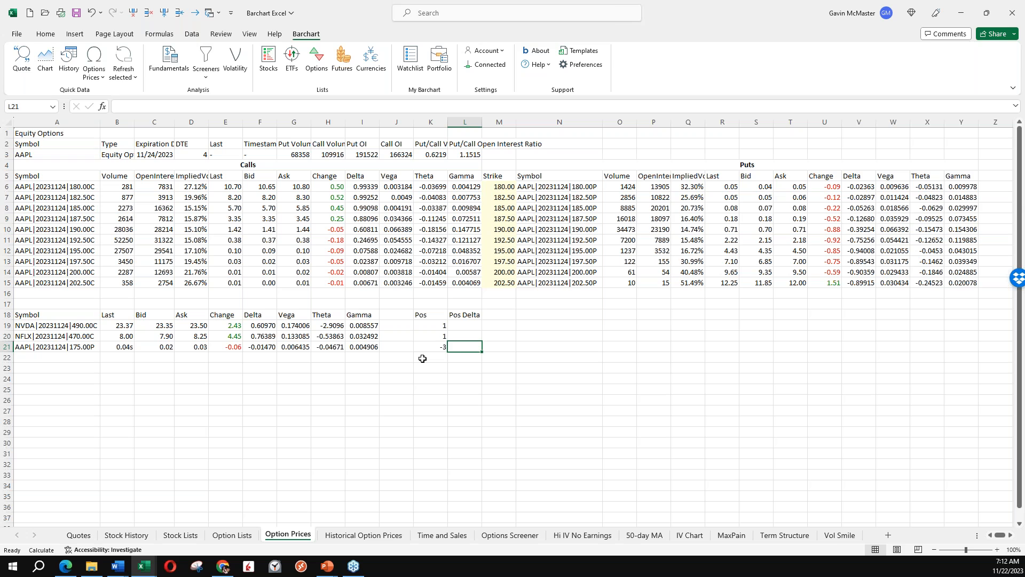
{"action": "type", "text": "="}
{"action": "key", "text": "Left"}
{"action": "key", "text": "Left"}
{"action": "key", "text": "Left"}
{"action": "key", "text": "Left"}
{"action": "key", "text": "Left"}
{"action": "key", "text": "Left"}
{"action": "type", "text": "*"}
{"action": "key", "text": "Left"}
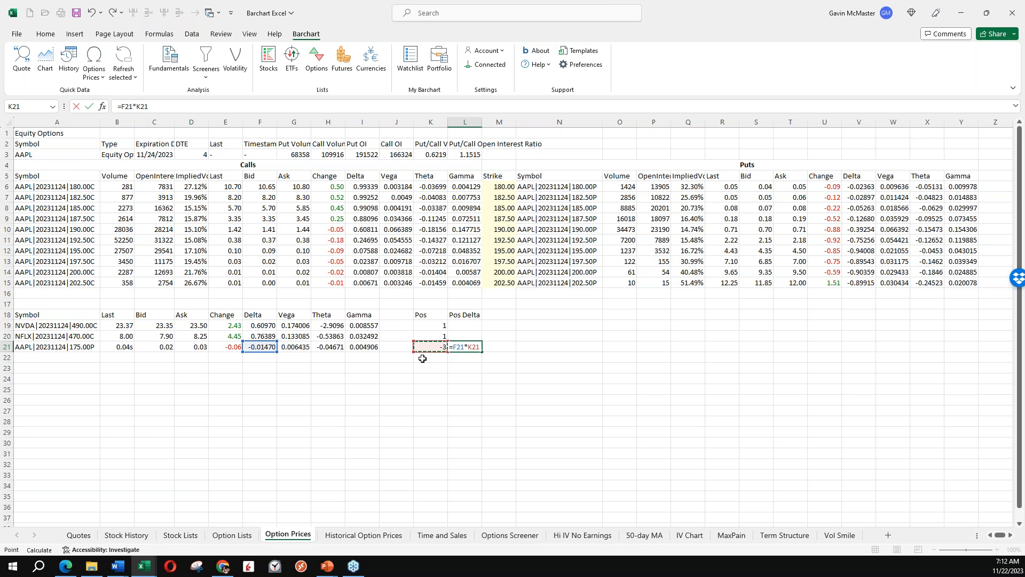
{"action": "key", "text": "Return"}
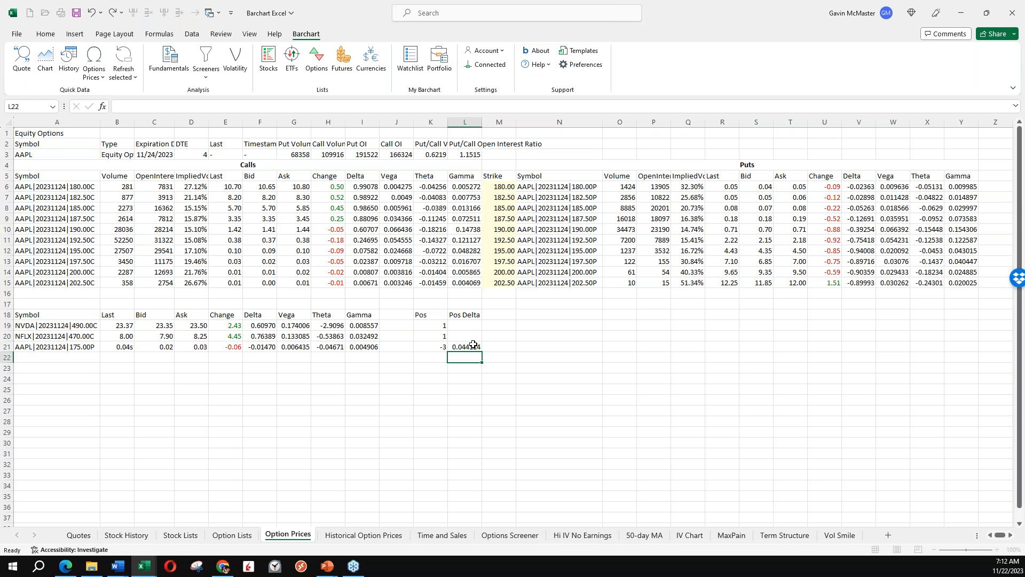
Step: Change the AAPL put's position delta formula in L21 to =F21*K21*100
{"action": "left_click", "coordinate": [473, 344]}
{"action": "key", "text": "F2"}
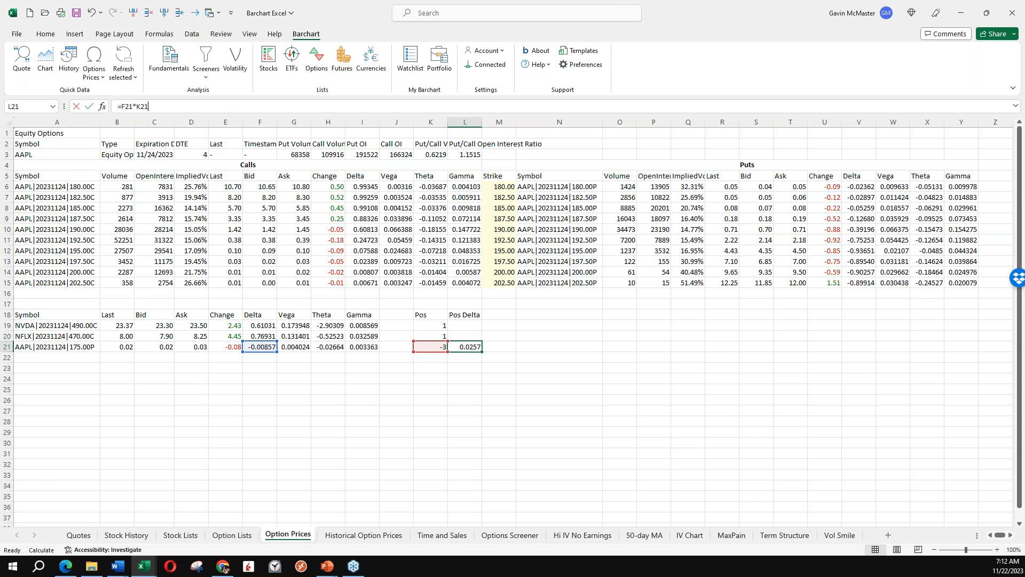
{"action": "type", "text": "*10"}
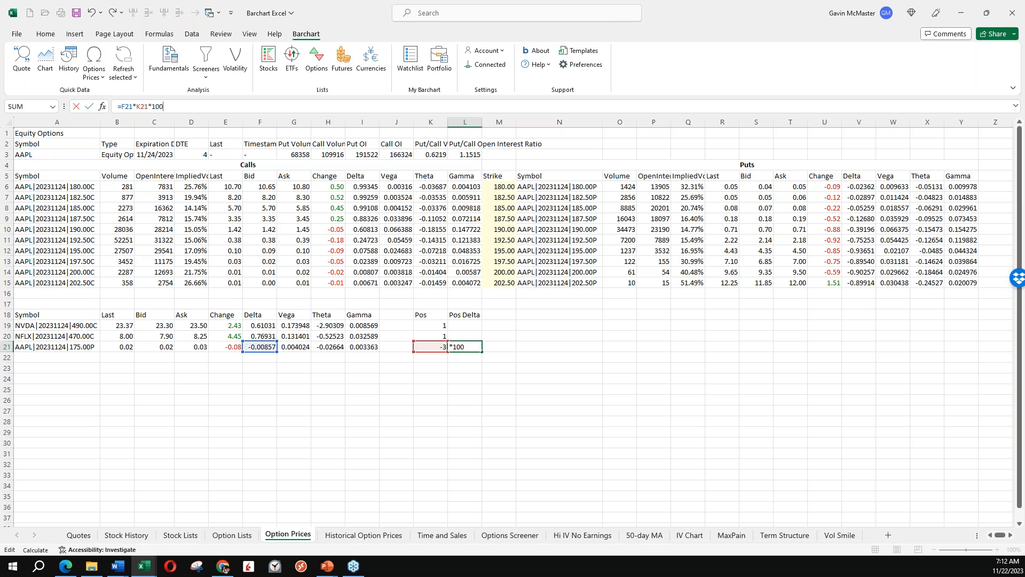
{"action": "type", "text": "0"}
{"action": "key", "text": "Return"}
Step: Copy the position delta formula from L21 into L19:L20 for the NVDA and NFLX calls
{"action": "left_click", "coordinate": [465, 347]}
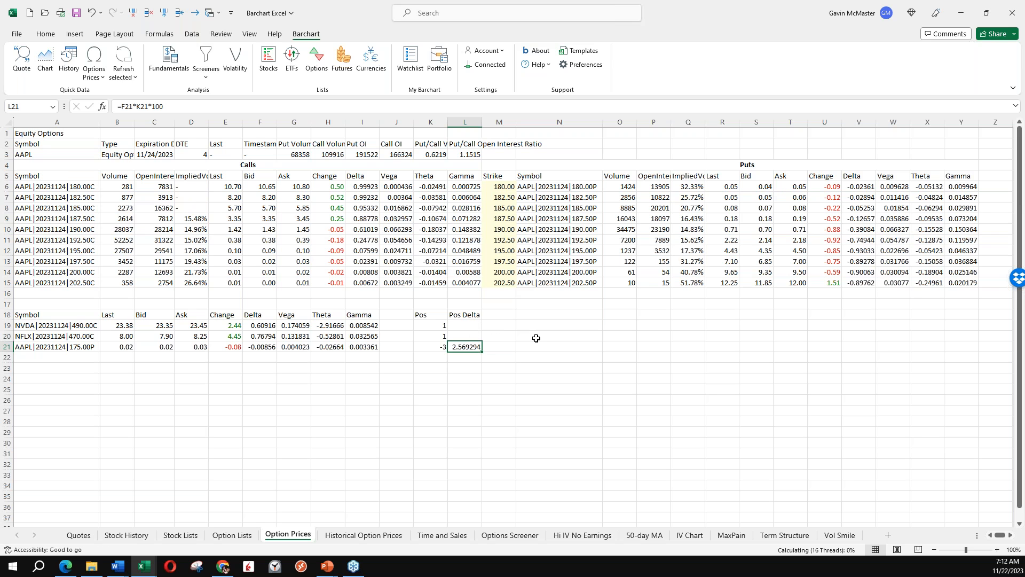
{"action": "key", "text": "ctrl+c"}
{"action": "key", "text": "Up"}
{"action": "key", "text": "Up"}
{"action": "key", "text": "shift+Down"}
{"action": "key", "text": "ctrl+v"}
{"action": "key", "text": "Down"}
{"action": "key", "text": "Down"}
{"action": "key", "text": "Down"}
{"action": "key", "text": "Down"}
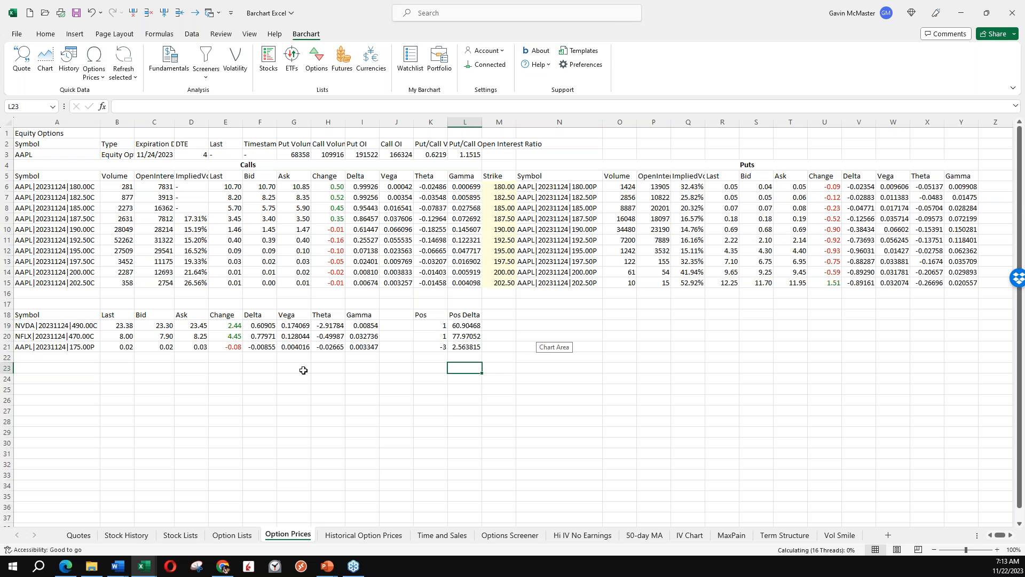
{"action": "key", "text": "ctrl+c"}
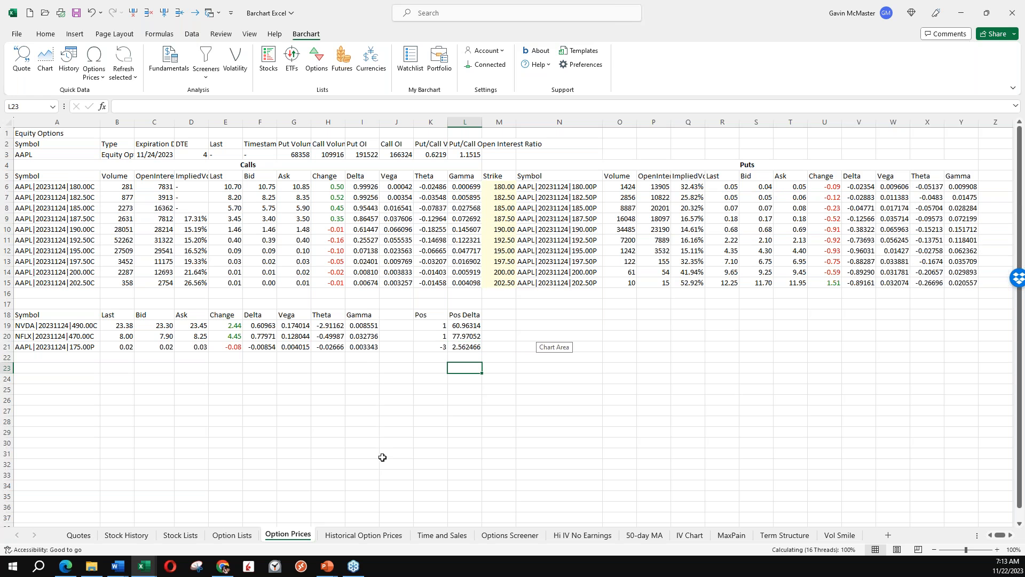
Step: Start a history table at O1 of the Historical Option Prices sheet and search for SPY's options
{"action": "left_click", "coordinate": [367, 534]}
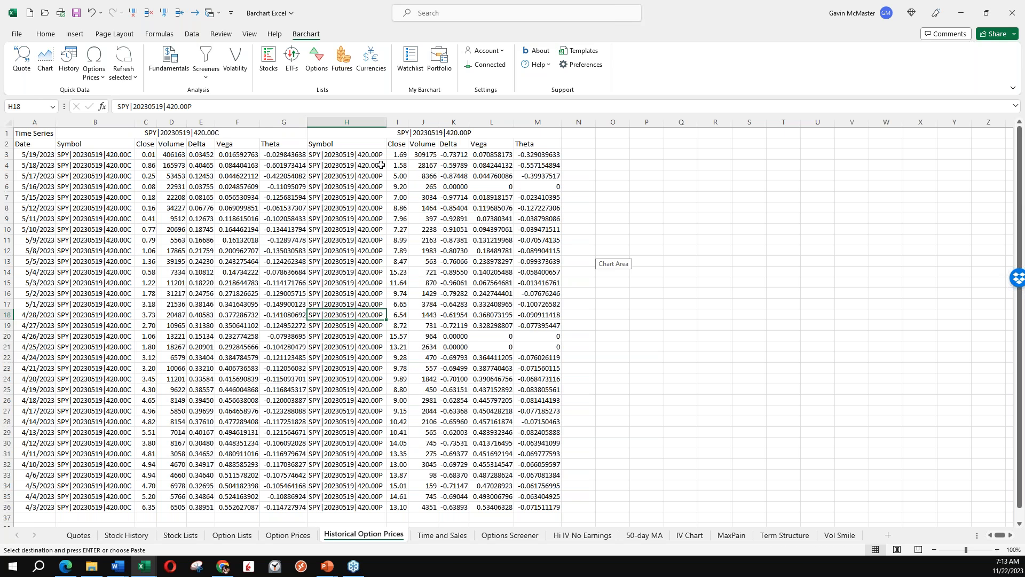
{"action": "left_click", "coordinate": [624, 132]}
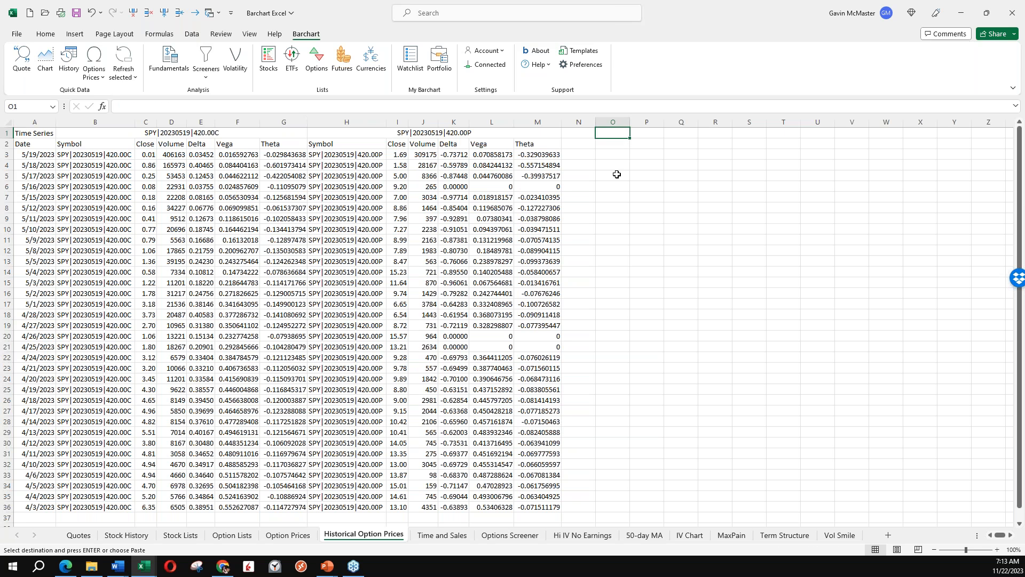
{"action": "left_click", "coordinate": [69, 57]}
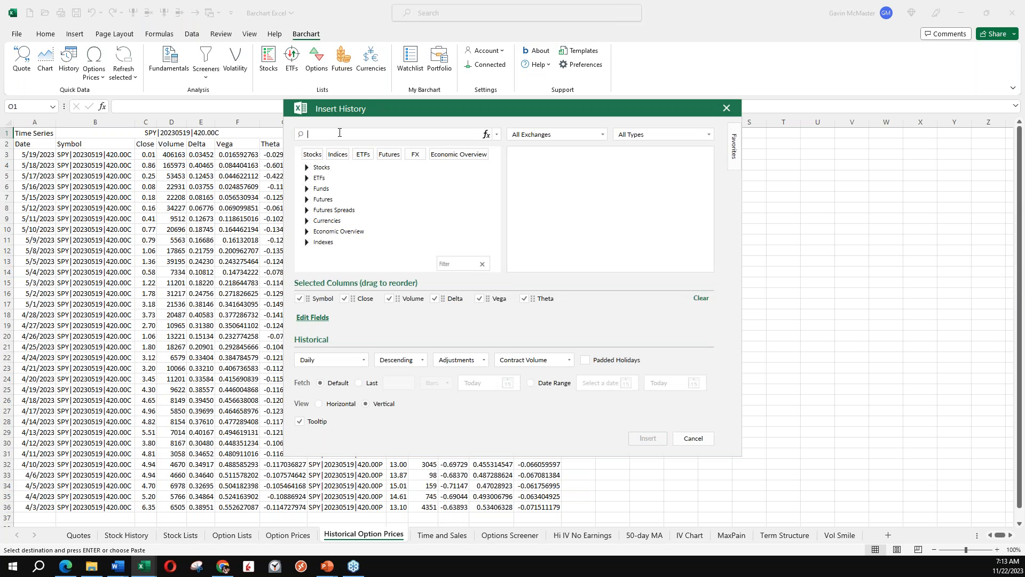
{"action": "type", "text": "spy"}
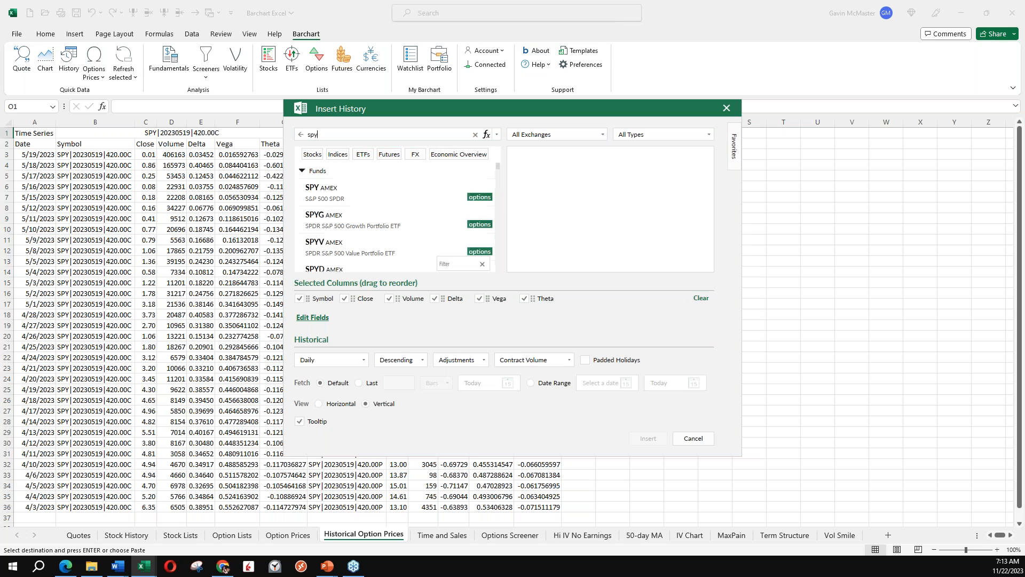
{"action": "left_click", "coordinate": [479, 197]}
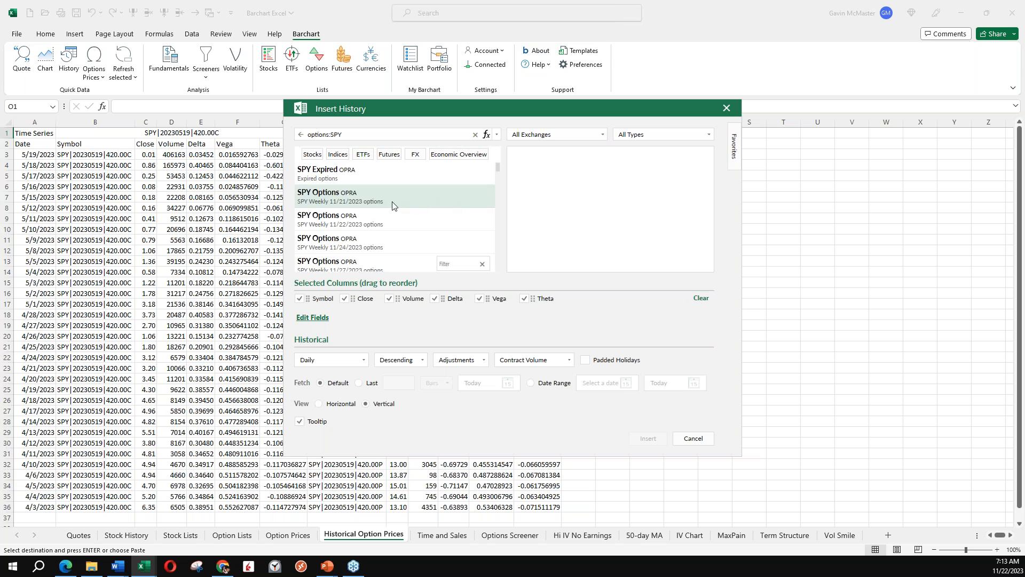
Step: Among SPY's expired options for 2023, open the monthly 6/16/2023 expiration
{"action": "scroll", "coordinate": [392, 206], "scroll_direction": "down", "scroll_amount": 5}
{"action": "scroll", "coordinate": [372, 219], "scroll_direction": "down", "scroll_amount": 3}
{"action": "scroll", "coordinate": [389, 224], "scroll_direction": "up", "scroll_amount": 8}
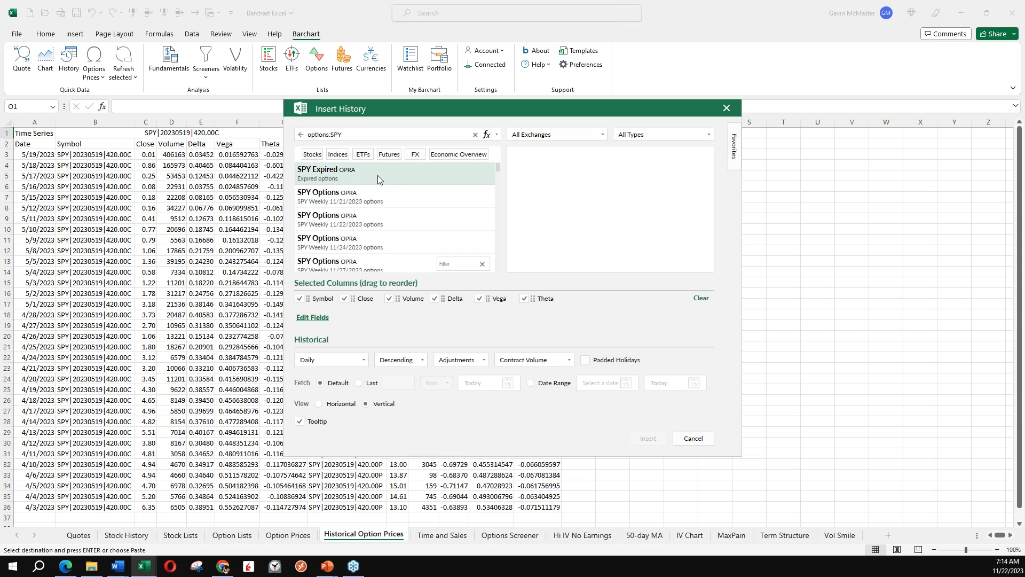
{"action": "left_click", "coordinate": [377, 175]}
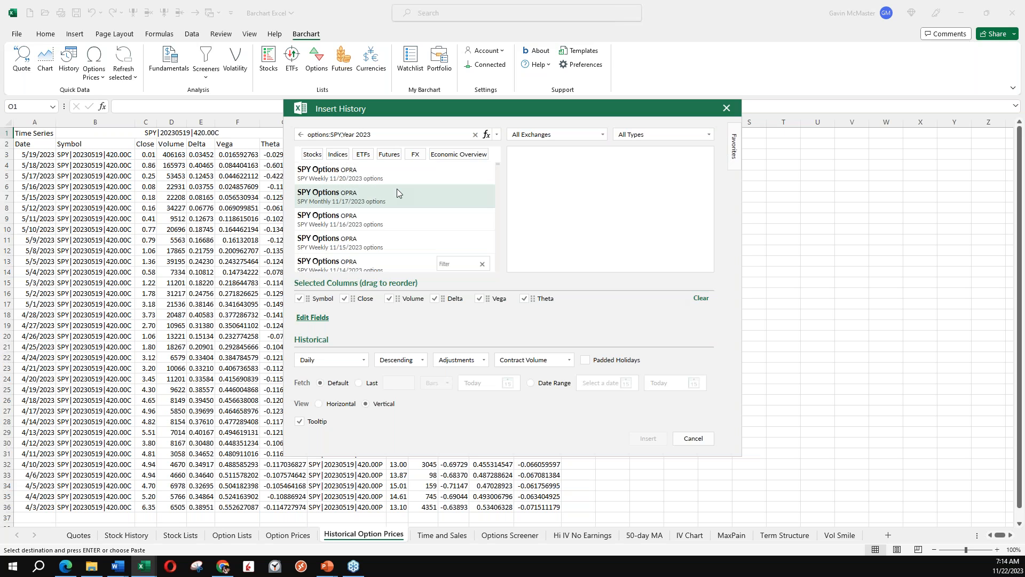
{"action": "scroll", "coordinate": [396, 193], "scroll_direction": "down", "scroll_amount": 8}
{"action": "scroll", "coordinate": [394, 209], "scroll_direction": "down", "scroll_amount": 8}
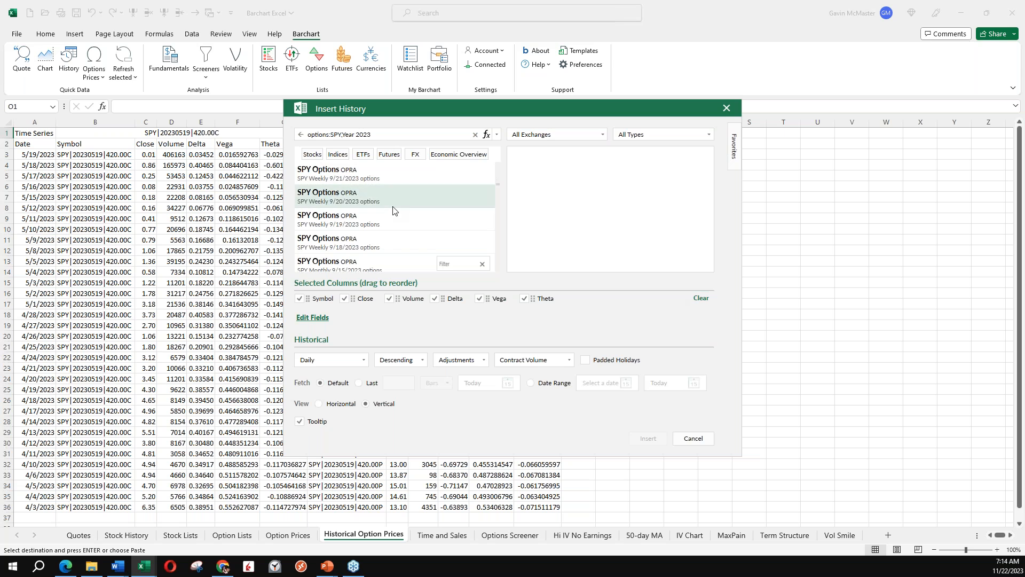
{"action": "scroll", "coordinate": [394, 209], "scroll_direction": "down", "scroll_amount": 13}
{"action": "scroll", "coordinate": [394, 210], "scroll_direction": "down", "scroll_amount": 5}
{"action": "scroll", "coordinate": [393, 210], "scroll_direction": "down", "scroll_amount": 1}
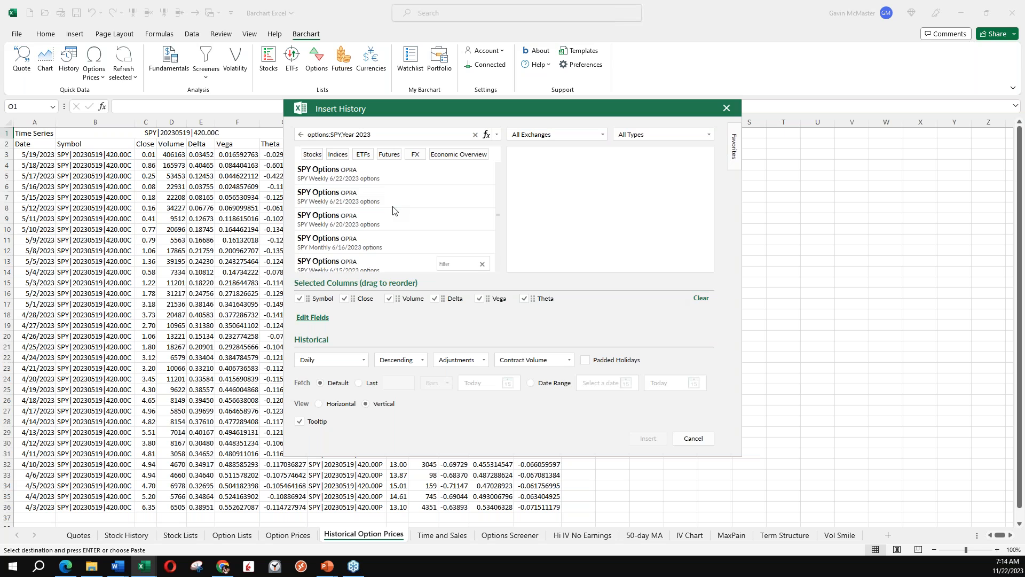
{"action": "left_click", "coordinate": [347, 247]}
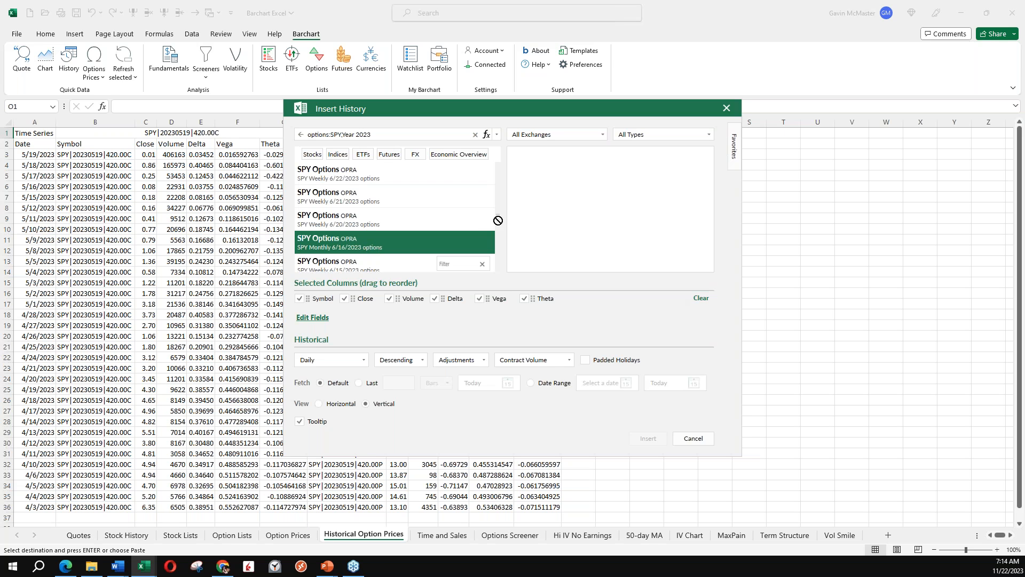
{"action": "double_click", "coordinate": [424, 244]}
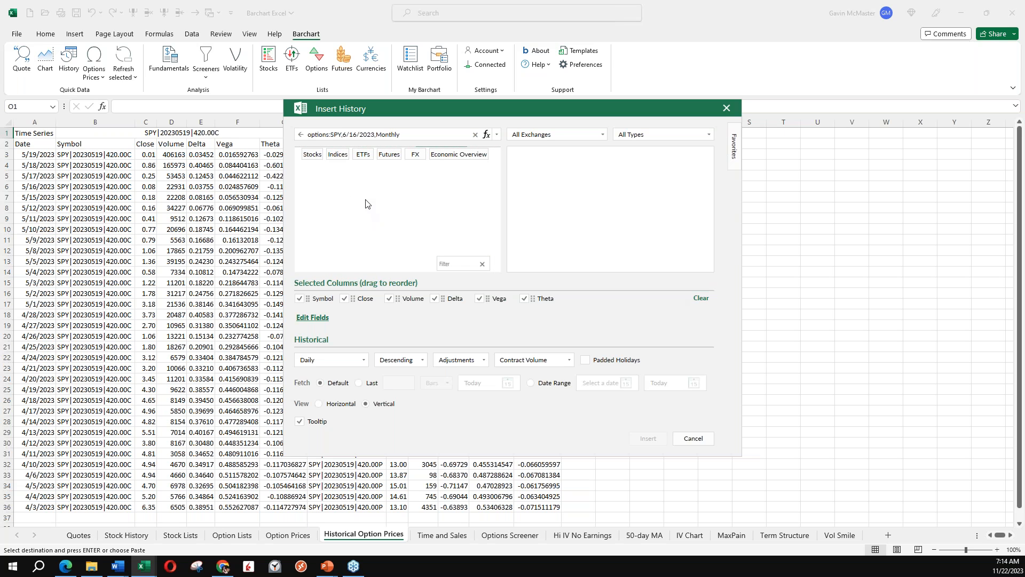
Step: Add the 420-strike call and put to the history table and view the available Options Overview (Underlying) fields
{"action": "scroll", "coordinate": [346, 200], "scroll_direction": "down", "scroll_amount": 13}
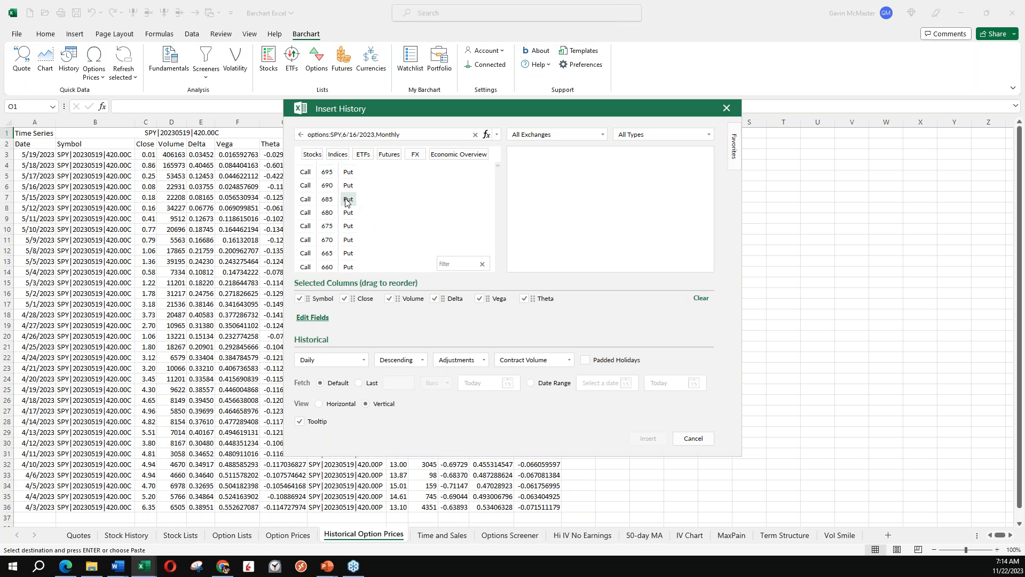
{"action": "scroll", "coordinate": [346, 200], "scroll_direction": "down", "scroll_amount": 16}
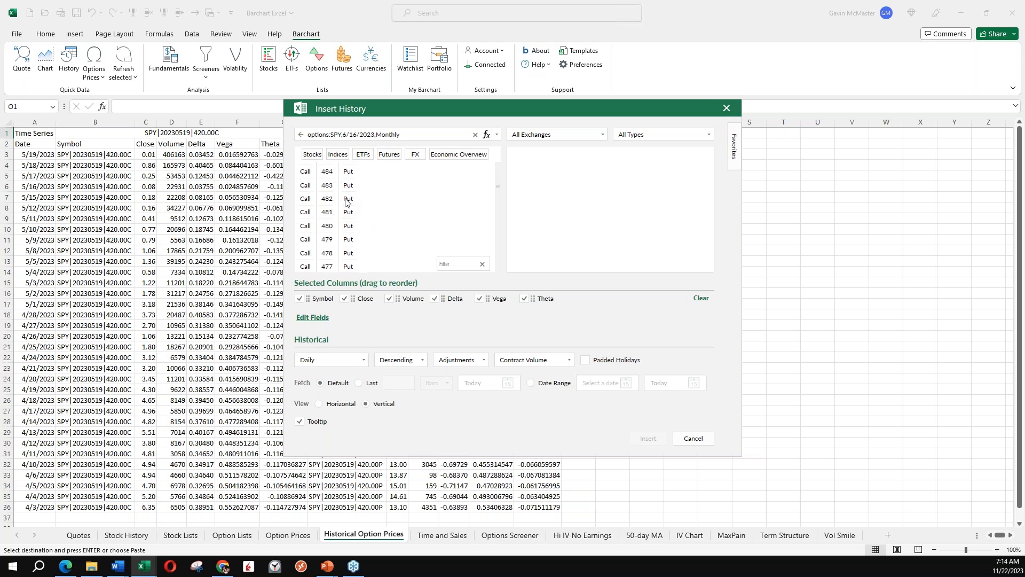
{"action": "scroll", "coordinate": [346, 201], "scroll_direction": "down", "scroll_amount": 8}
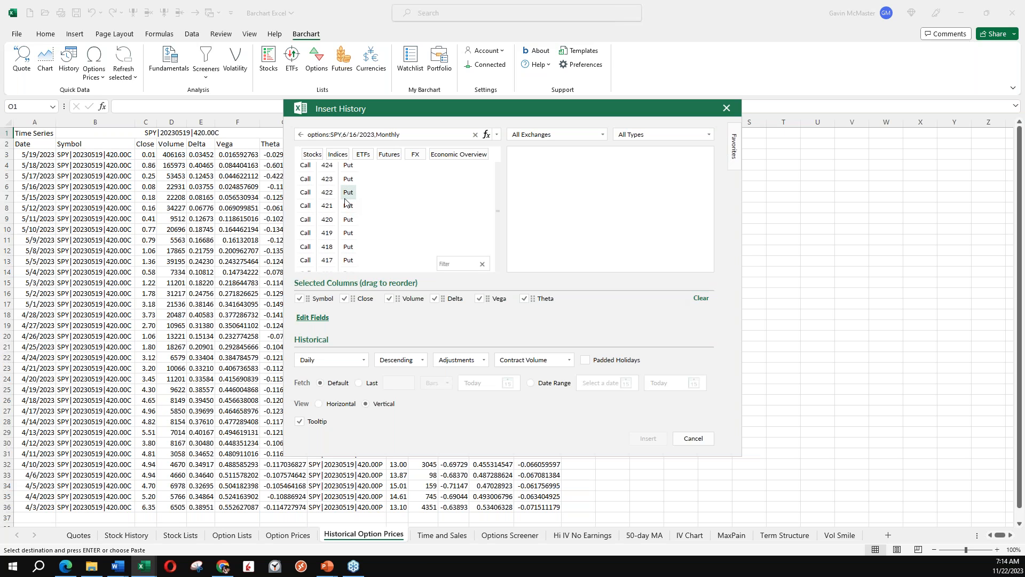
{"action": "left_click", "coordinate": [345, 221]}
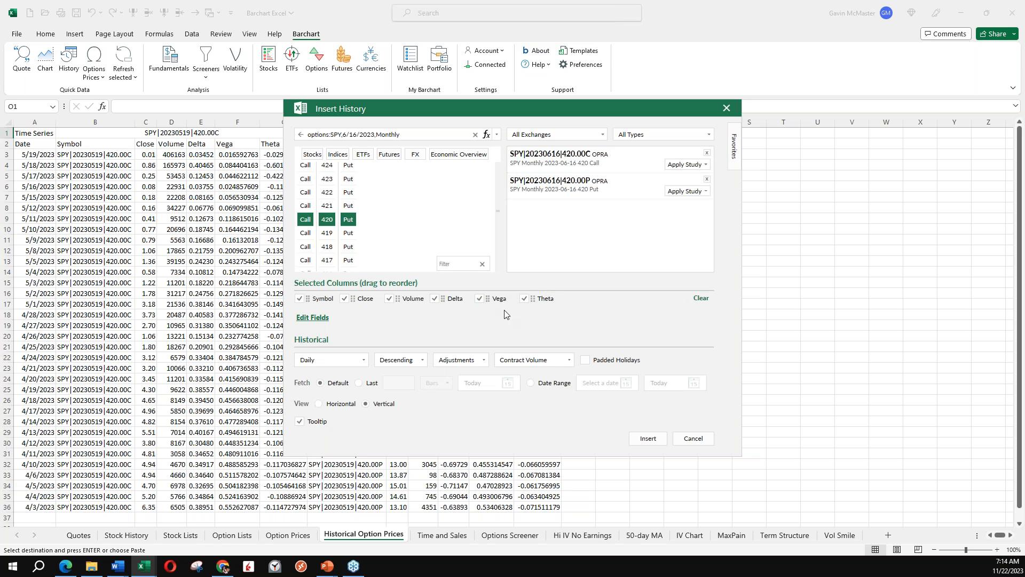
{"action": "left_click", "coordinate": [314, 321]}
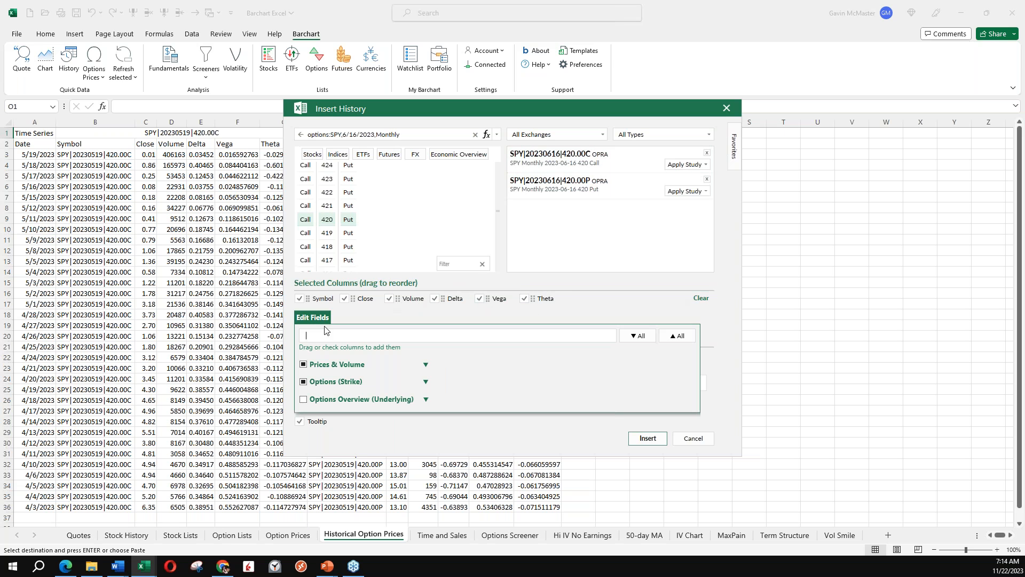
{"action": "left_click", "coordinate": [426, 399]}
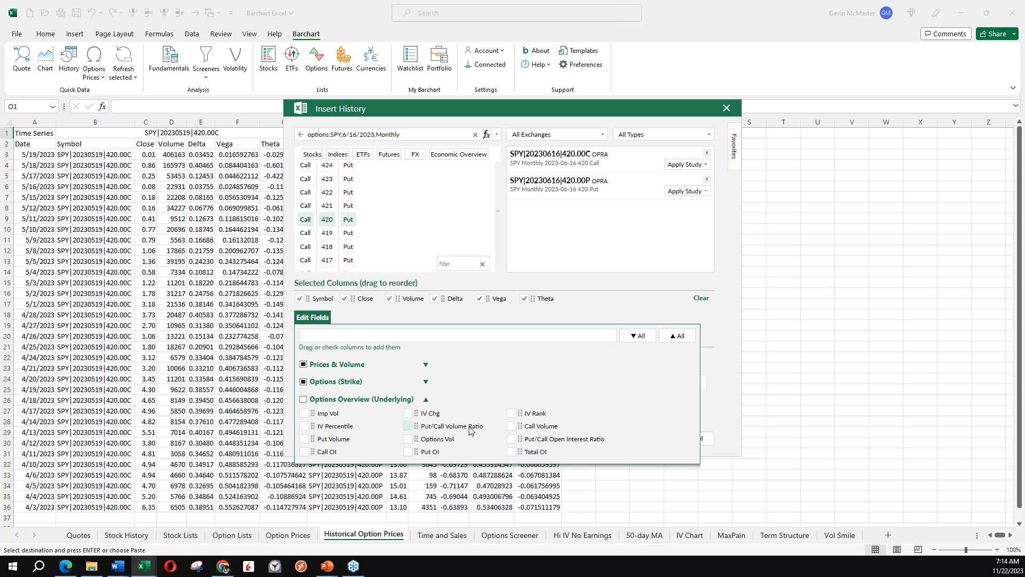
{"action": "left_click", "coordinate": [321, 318]}
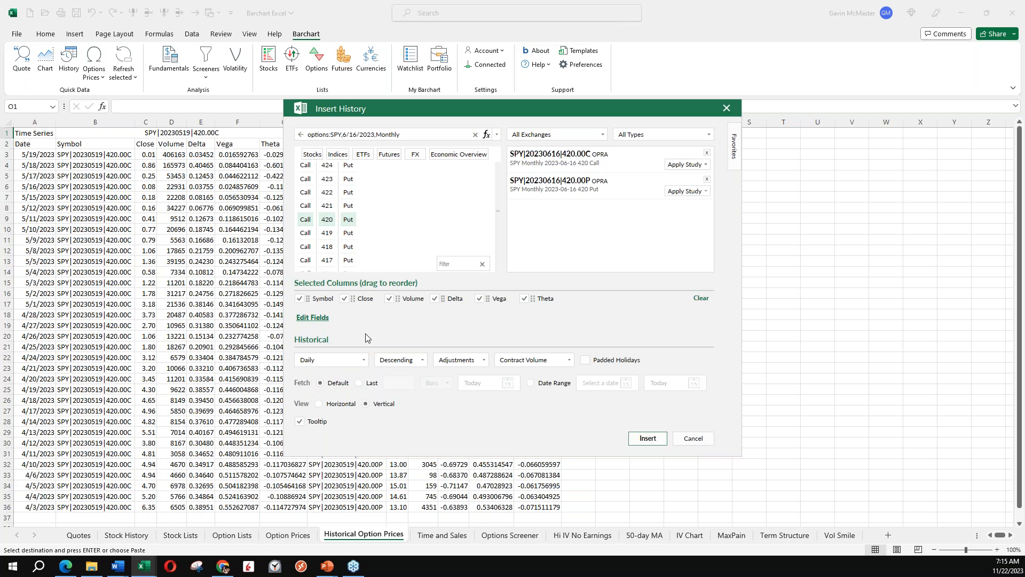
Step: Fetch the history by date range, with a start date of 4/1/2023
{"action": "left_click", "coordinate": [529, 383]}
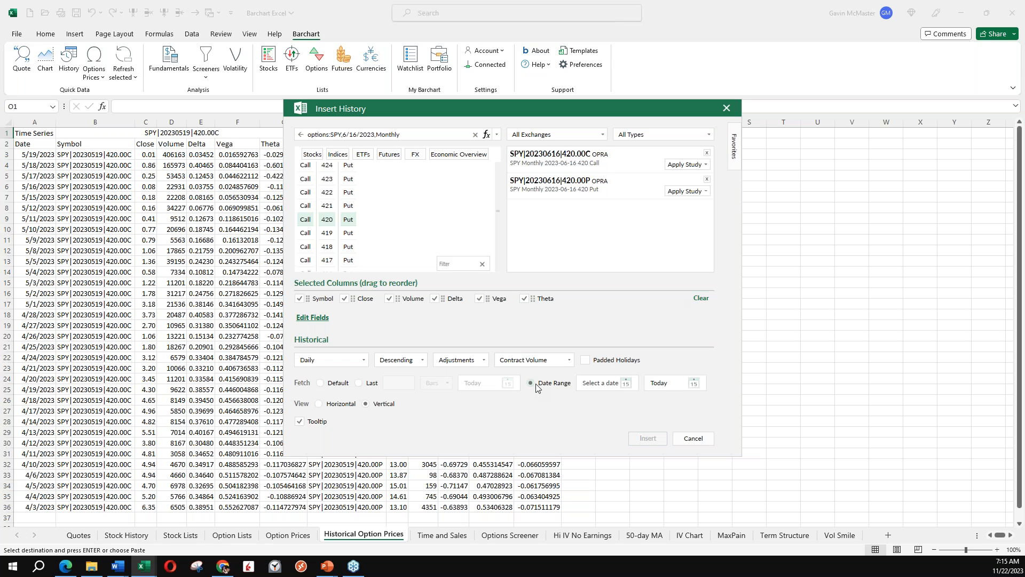
{"action": "left_click", "coordinate": [627, 384]}
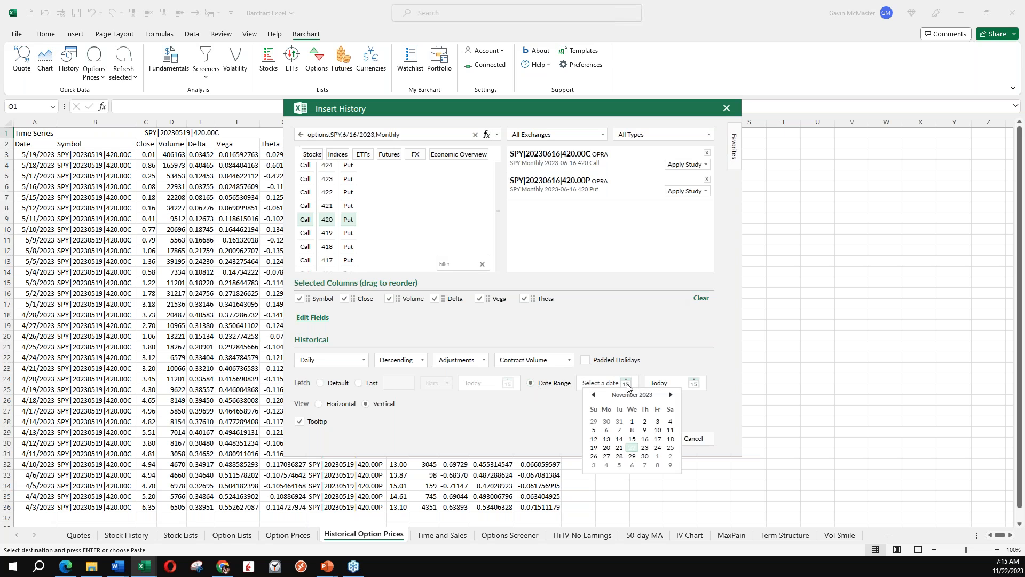
{"action": "left_click", "coordinate": [593, 396]}
{"action": "left_click", "coordinate": [593, 395]}
{"action": "left_click", "coordinate": [593, 395]}
{"action": "left_click", "coordinate": [593, 395]}
{"action": "left_click", "coordinate": [593, 395]}
{"action": "left_click", "coordinate": [593, 395]}
{"action": "left_click", "coordinate": [593, 395]}
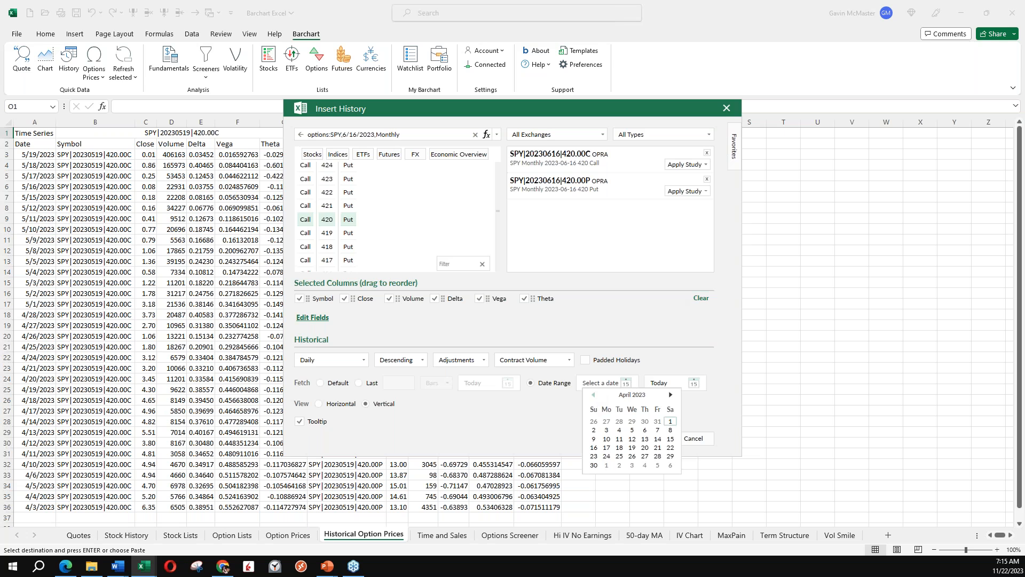
{"action": "left_click", "coordinate": [671, 421]}
Step: Set the date range's end date to 4/14/2023 and insert the history table
{"action": "left_click", "coordinate": [693, 383]}
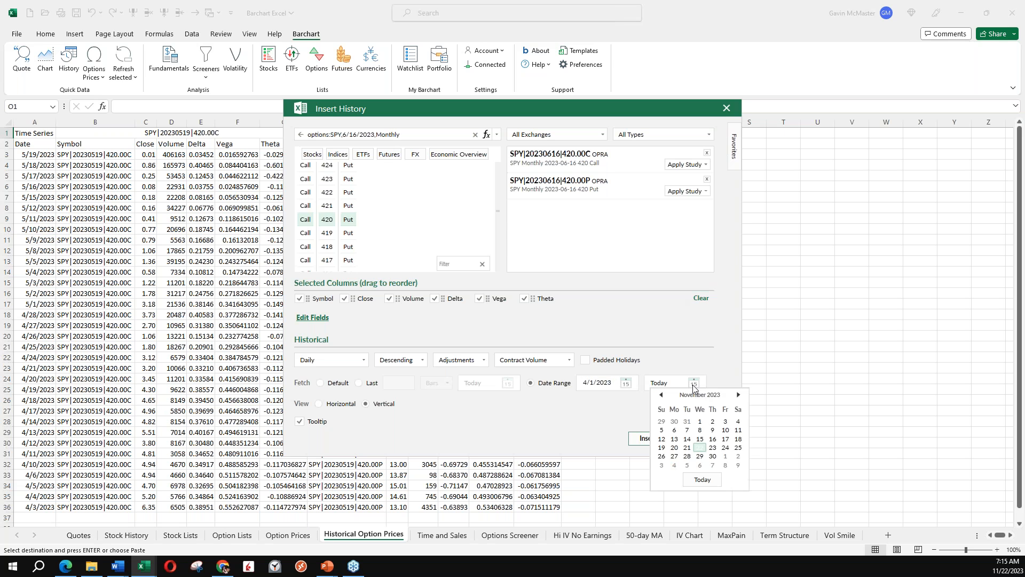
{"action": "left_click", "coordinate": [657, 396]}
{"action": "left_click", "coordinate": [657, 396]}
{"action": "left_click", "coordinate": [657, 396]}
{"action": "left_click", "coordinate": [657, 396]}
{"action": "left_click", "coordinate": [656, 396]}
{"action": "left_click", "coordinate": [661, 395]}
{"action": "left_click", "coordinate": [661, 394]}
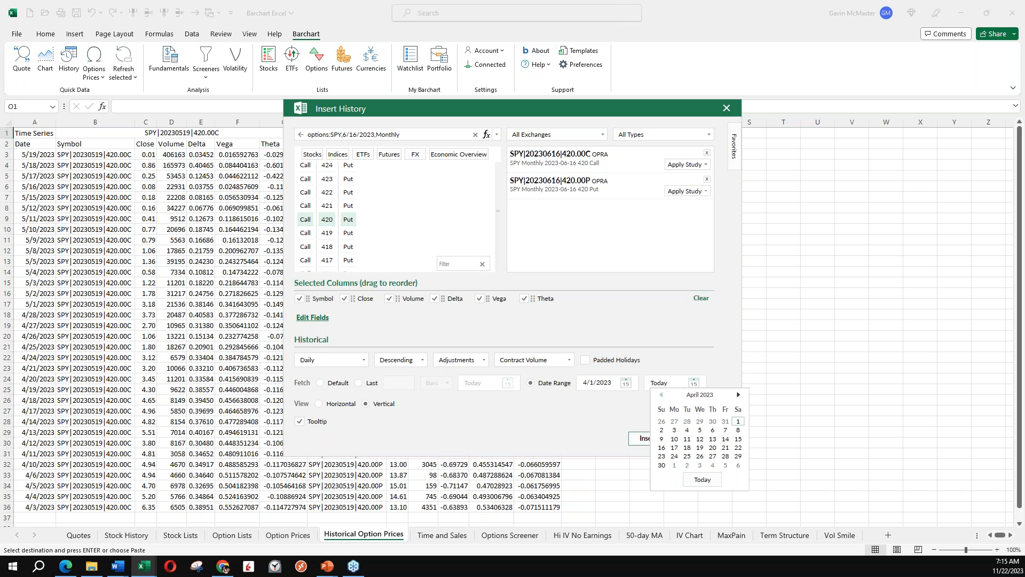
{"action": "left_click", "coordinate": [724, 439]}
{"action": "left_click", "coordinate": [648, 439]}
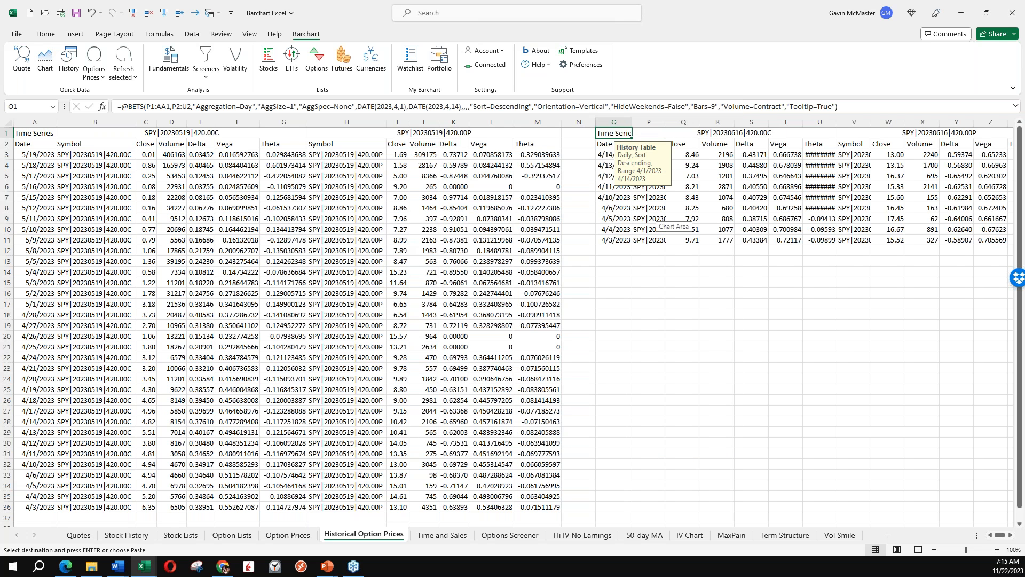
Step: Autofit columns O through Z of the new history table and widen the call's Theta column U slightly
{"action": "left_click", "coordinate": [617, 124]}
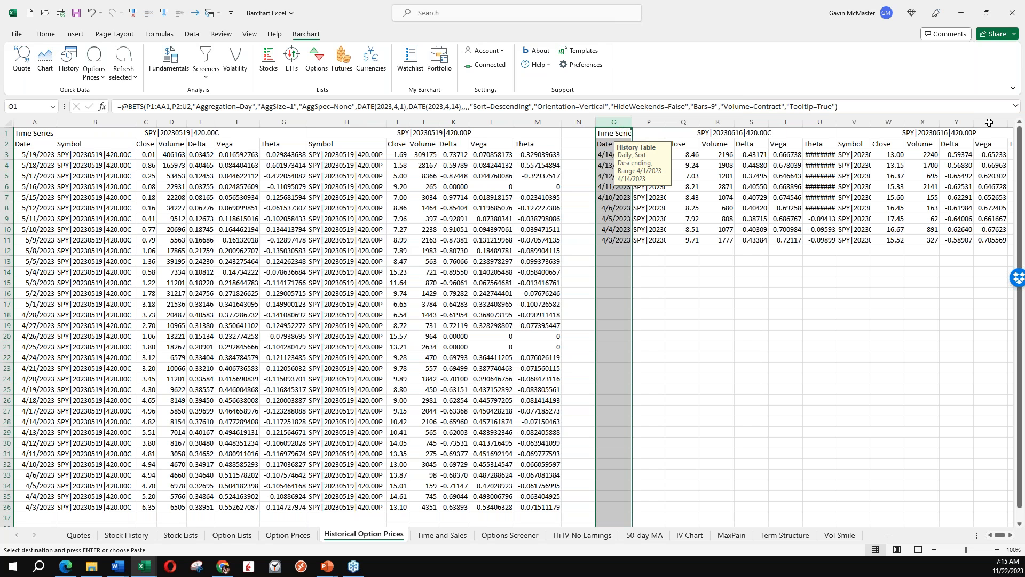
{"action": "key", "text": "Escape"}
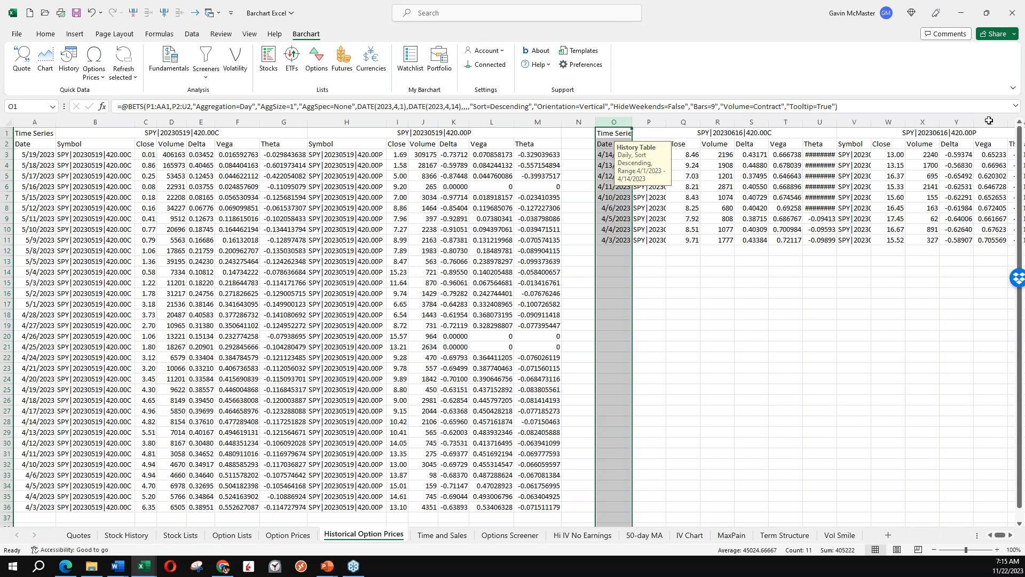
{"action": "left_click", "coordinate": [989, 120], "text": "shift"}
{"action": "double_click", "coordinate": [1007, 122]}
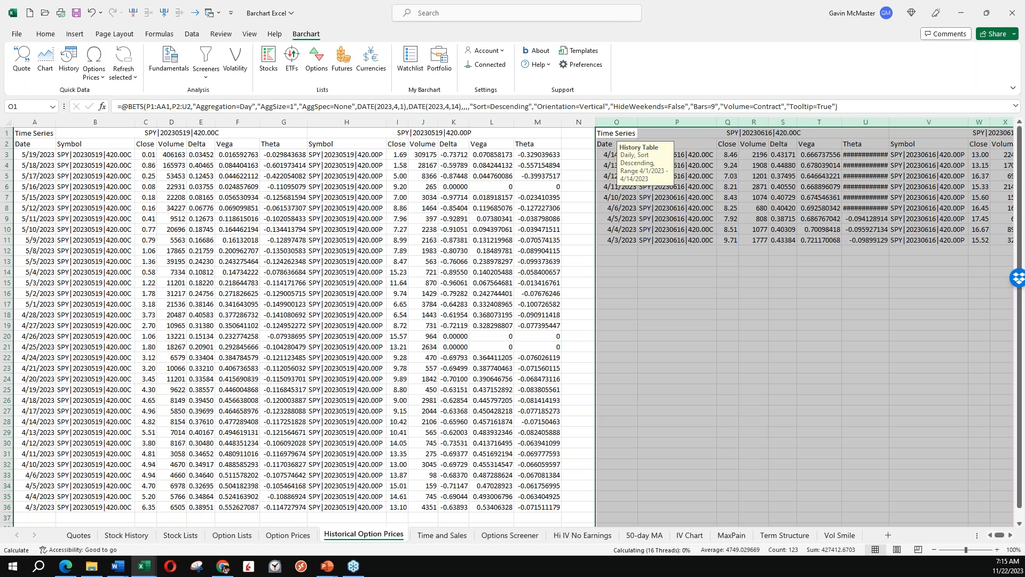
{"action": "left_click", "coordinate": [929, 154]}
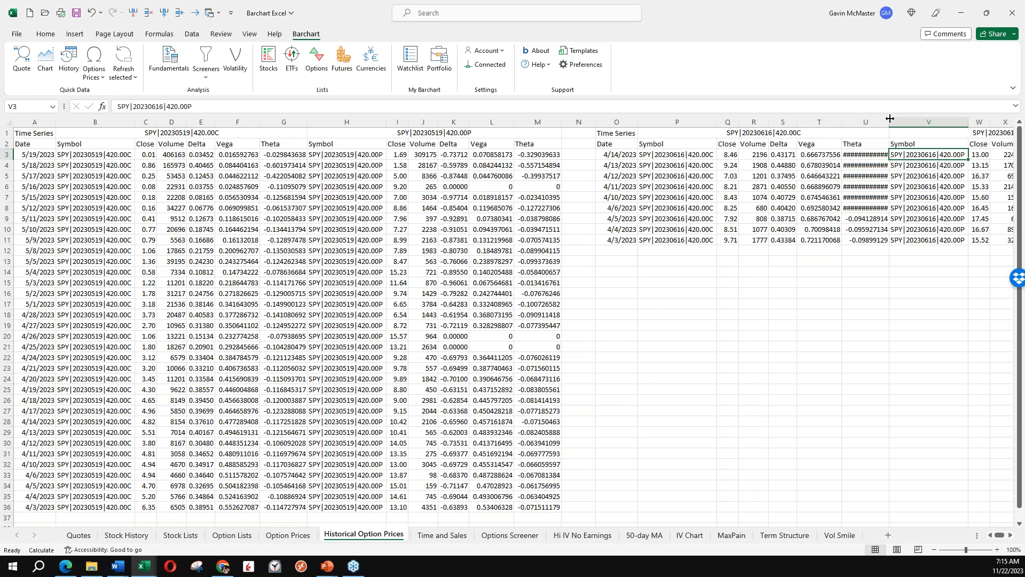
{"action": "left_click_drag", "start_coordinate": [890, 119], "coordinate": [900, 118]}
{"action": "left_click", "coordinate": [755, 173]}
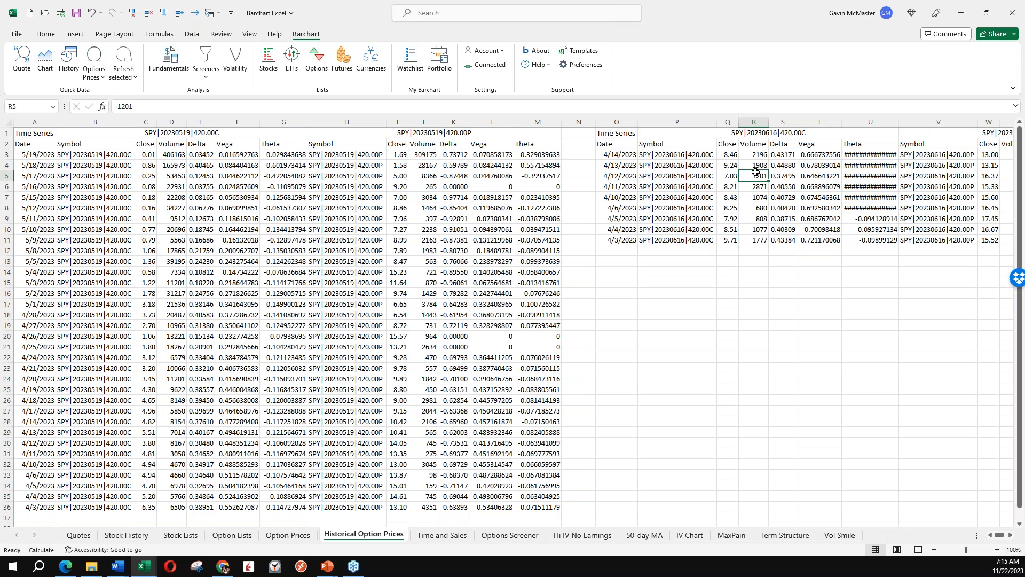
Step: Switch to the Time and Sales sheet
{"action": "left_click", "coordinate": [442, 534]}
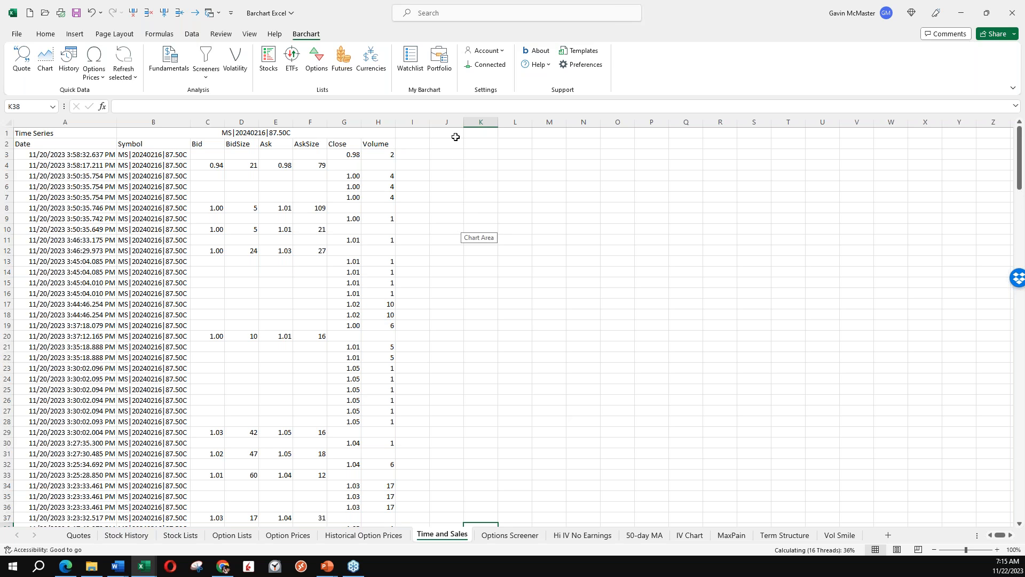
Step: Start a history insert at cell J1 and look up the options for the symbol MS
{"action": "left_click", "coordinate": [456, 137]}
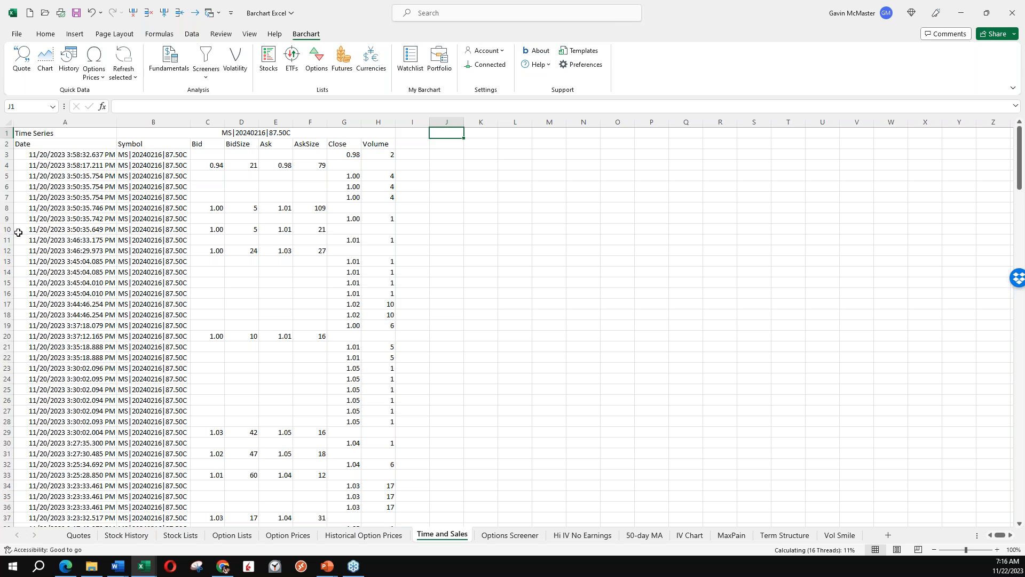
{"action": "key", "text": "alt+Tab"}
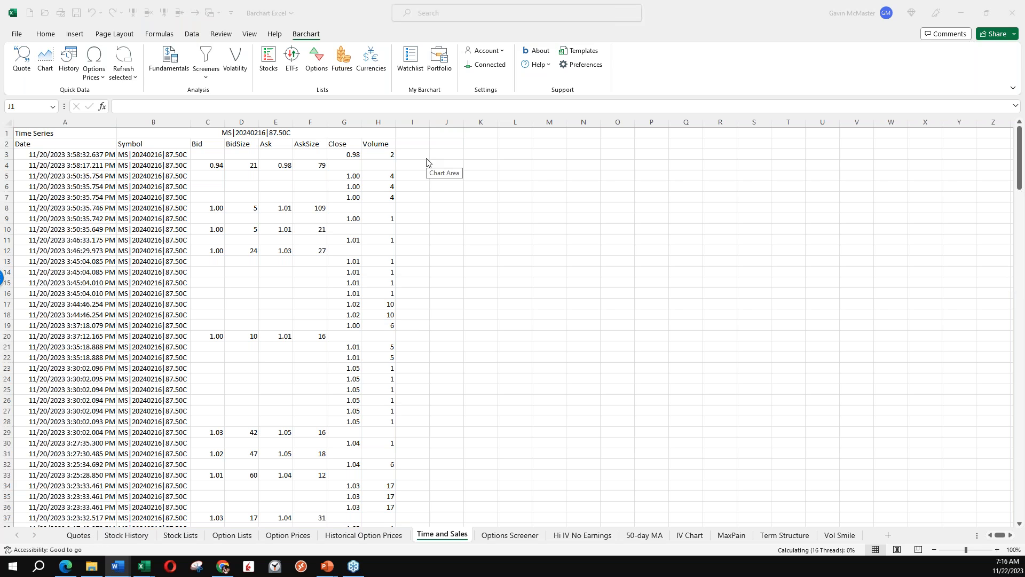
{"action": "left_click", "coordinate": [70, 57]}
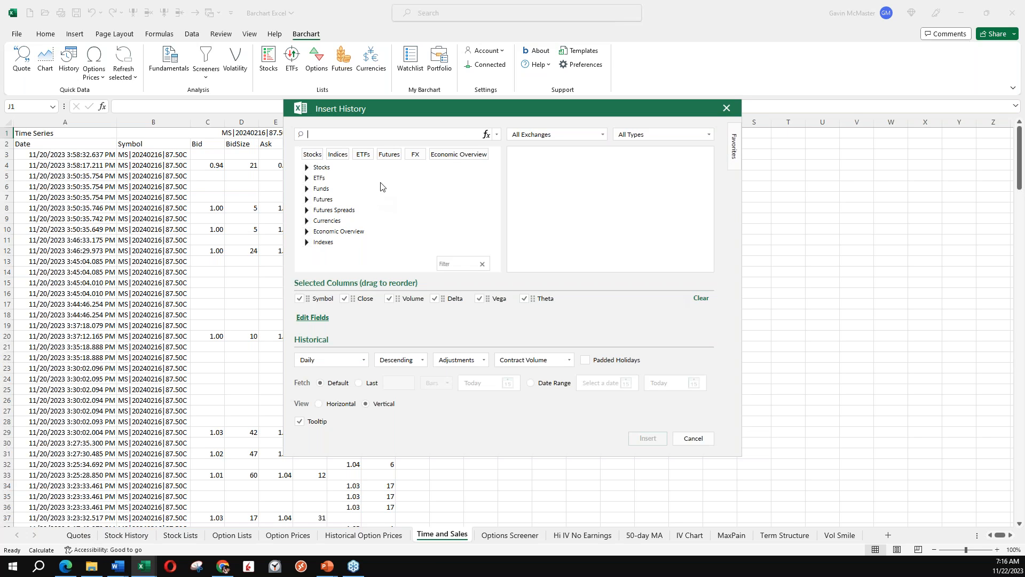
{"action": "type", "text": "ms"}
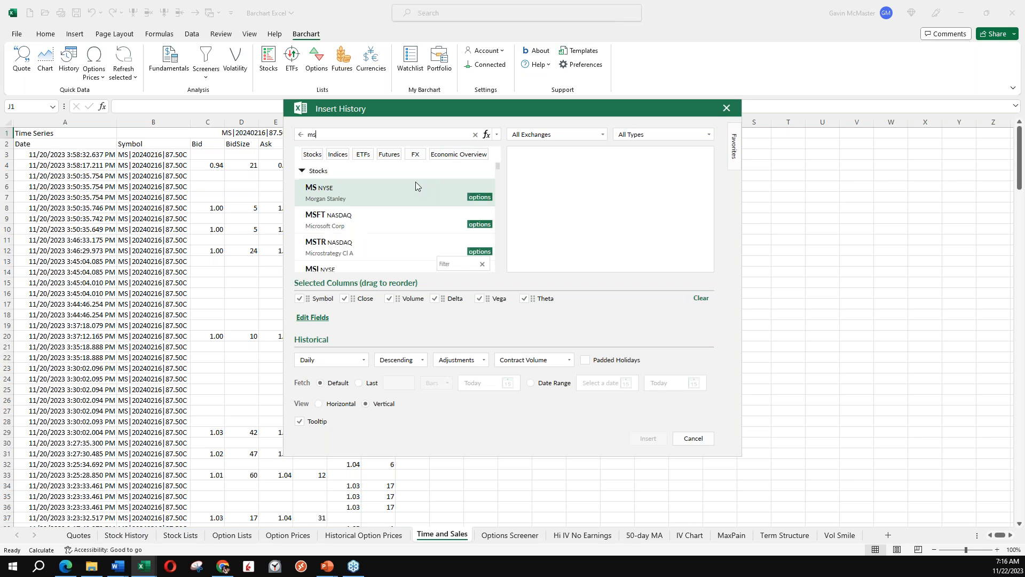
{"action": "left_click", "coordinate": [474, 199]}
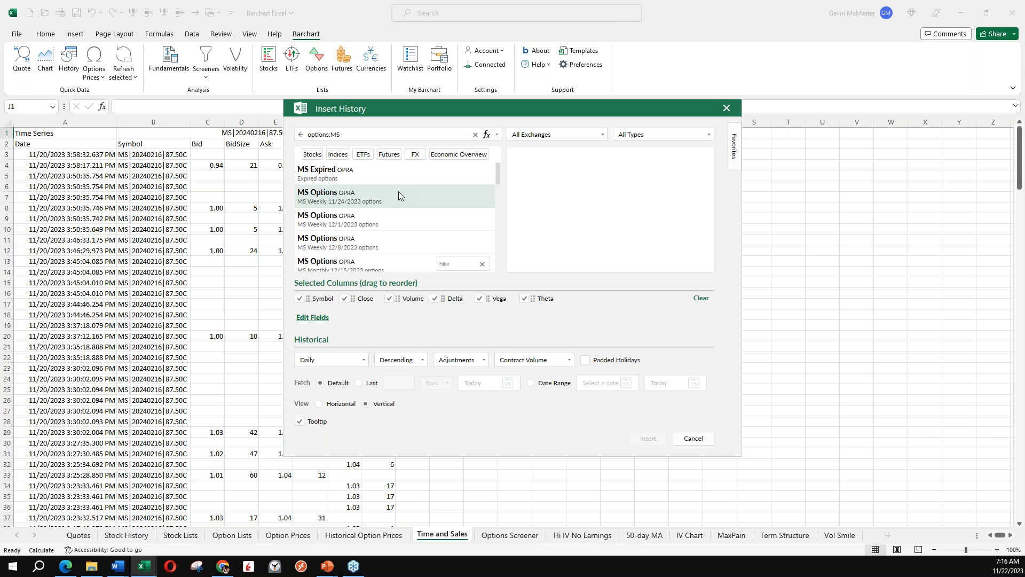
Step: Add the 87.5 call of the MS monthly 2/16/2024 expiration to the history request
{"action": "scroll", "coordinate": [386, 193], "scroll_direction": "down", "scroll_amount": 10}
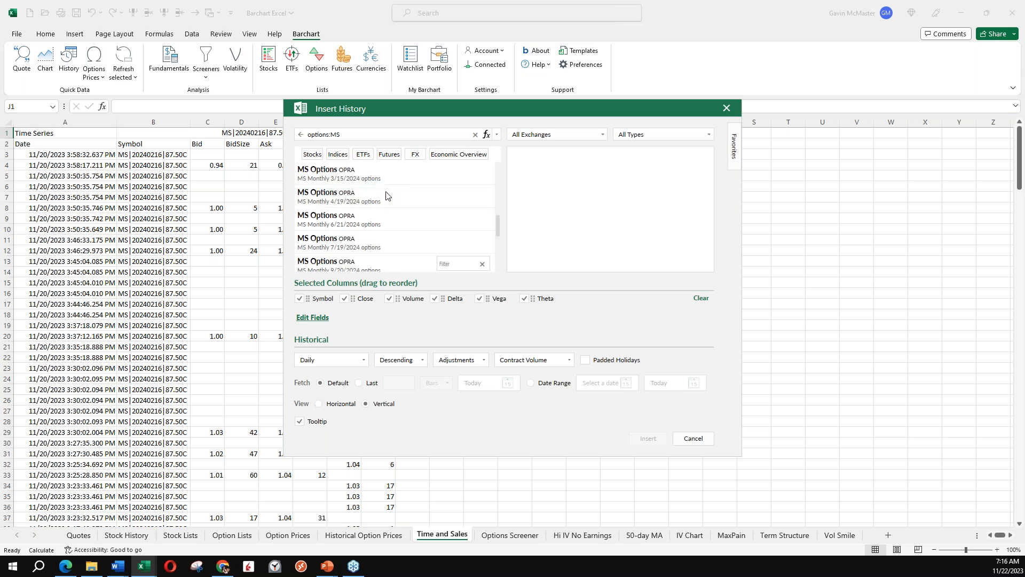
{"action": "scroll", "coordinate": [385, 191], "scroll_direction": "up", "scroll_amount": 10}
{"action": "scroll", "coordinate": [382, 213], "scroll_direction": "down", "scroll_amount": 1}
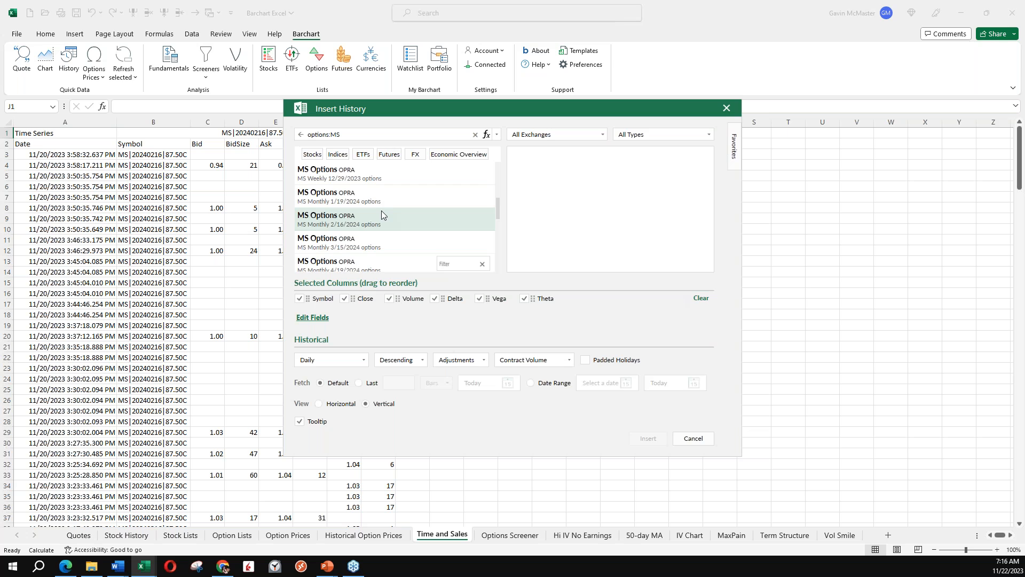
{"action": "left_click", "coordinate": [379, 216]}
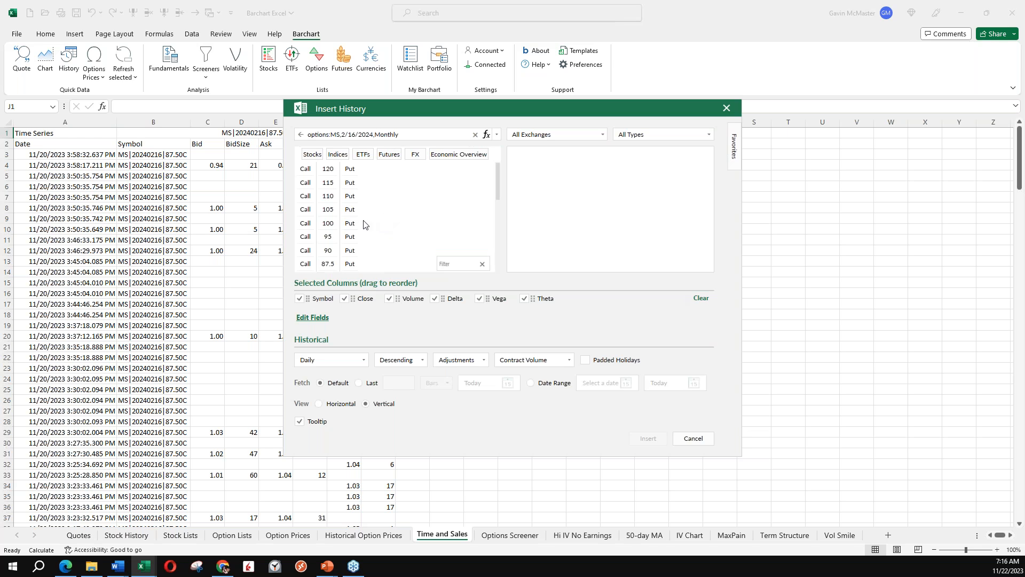
{"action": "scroll", "coordinate": [343, 215], "scroll_direction": "up", "scroll_amount": 1}
{"action": "left_click", "coordinate": [304, 213]}
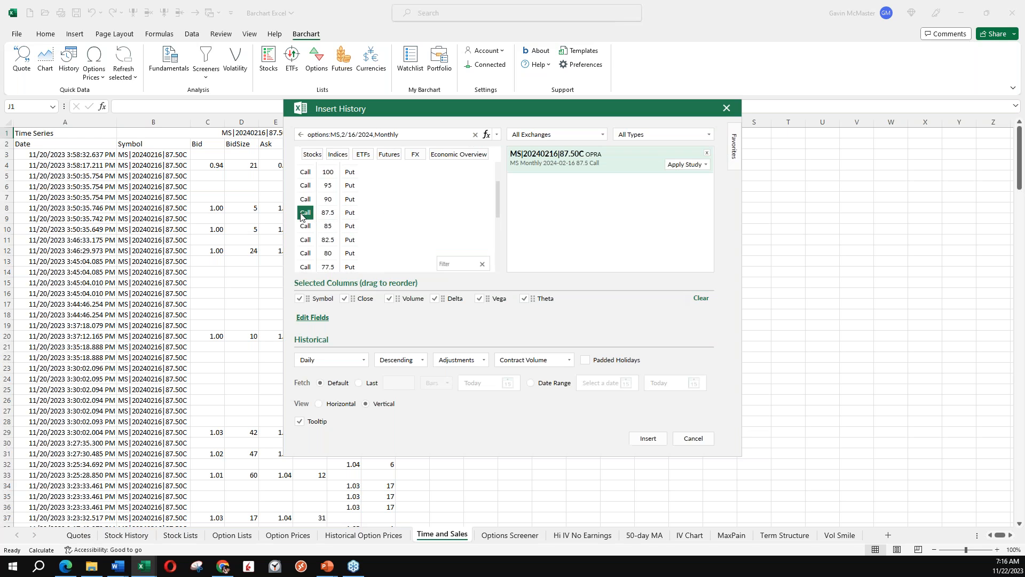
Step: Set the history type to Top of Book (BBO) with a date range of 11/20/2023 to 11/20/2023 and insert the table
{"action": "left_click", "coordinate": [364, 361]}
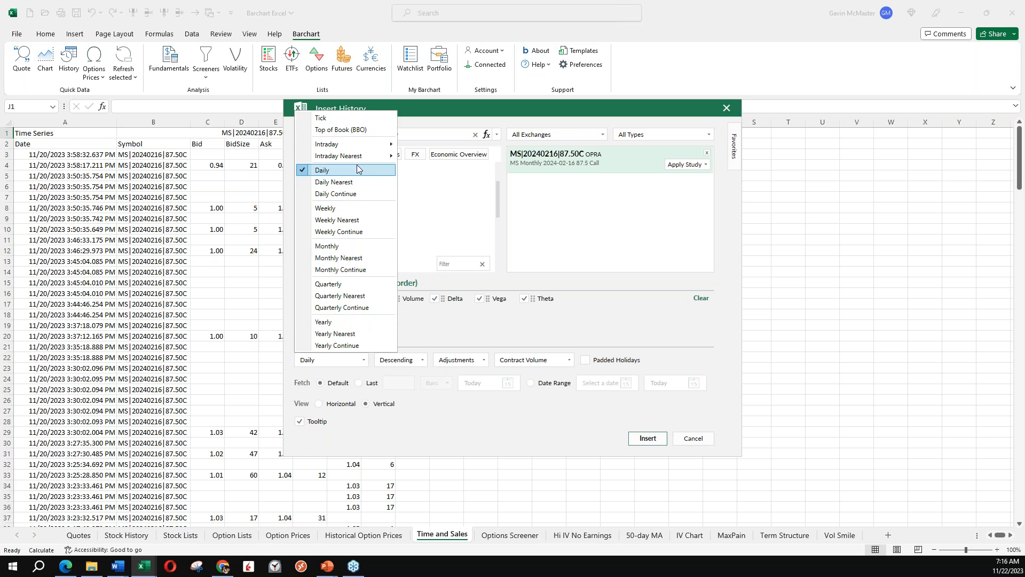
{"action": "left_click", "coordinate": [352, 131]}
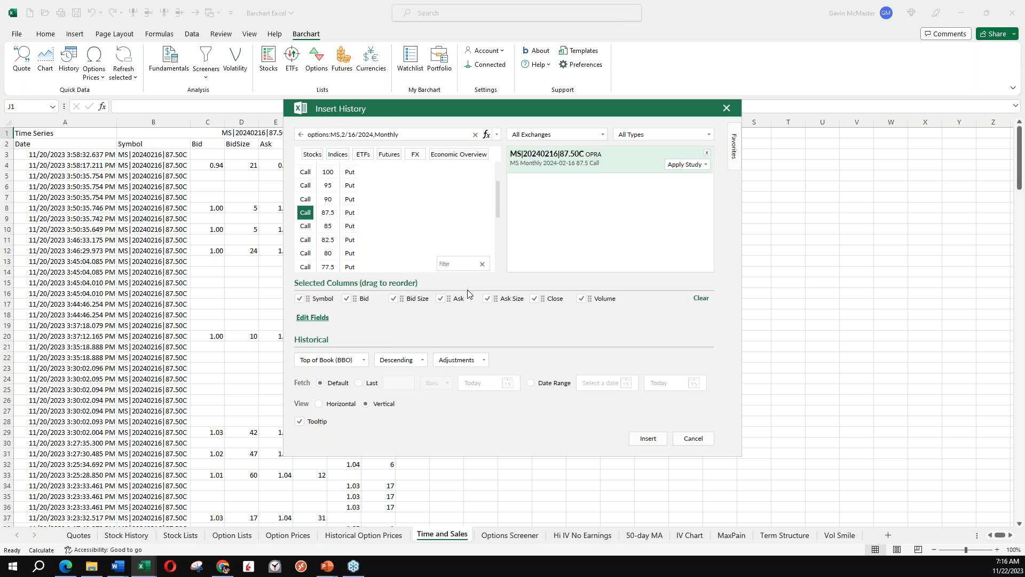
{"action": "left_click", "coordinate": [540, 384]}
{"action": "left_click", "coordinate": [625, 384]}
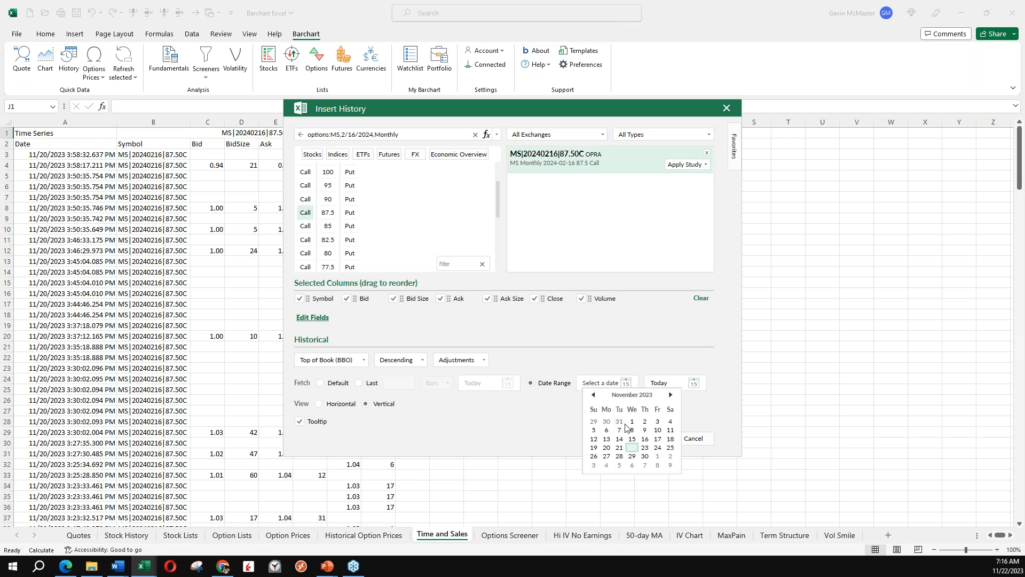
{"action": "left_click", "coordinate": [610, 452]}
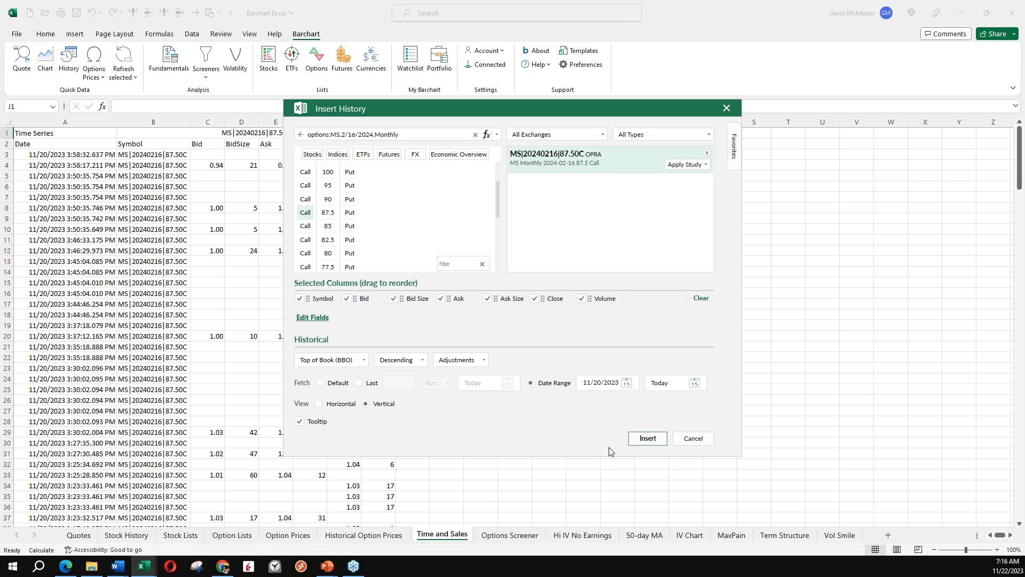
{"action": "left_click", "coordinate": [694, 383]}
{"action": "left_click", "coordinate": [676, 448]}
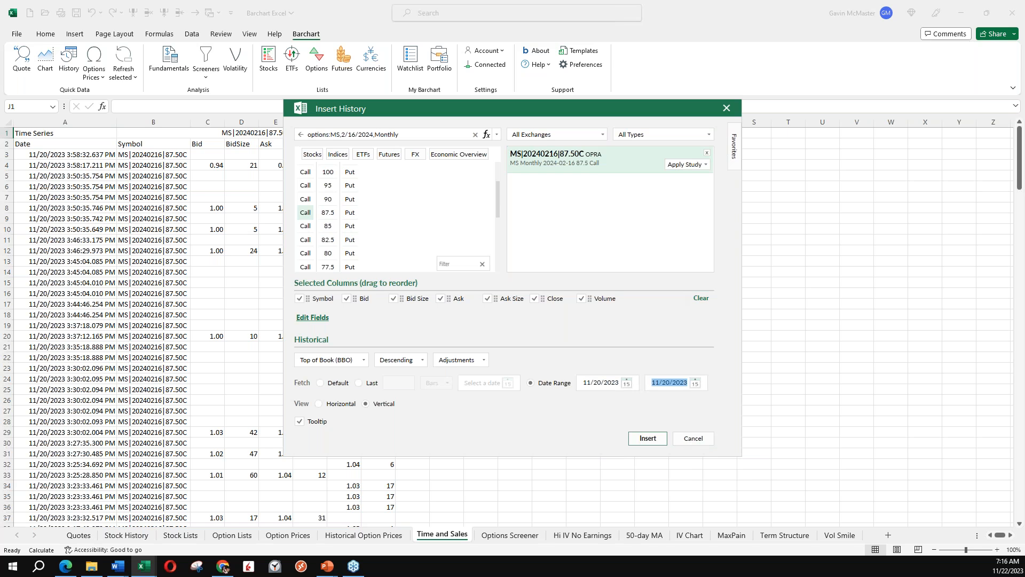
{"action": "left_click", "coordinate": [647, 438]}
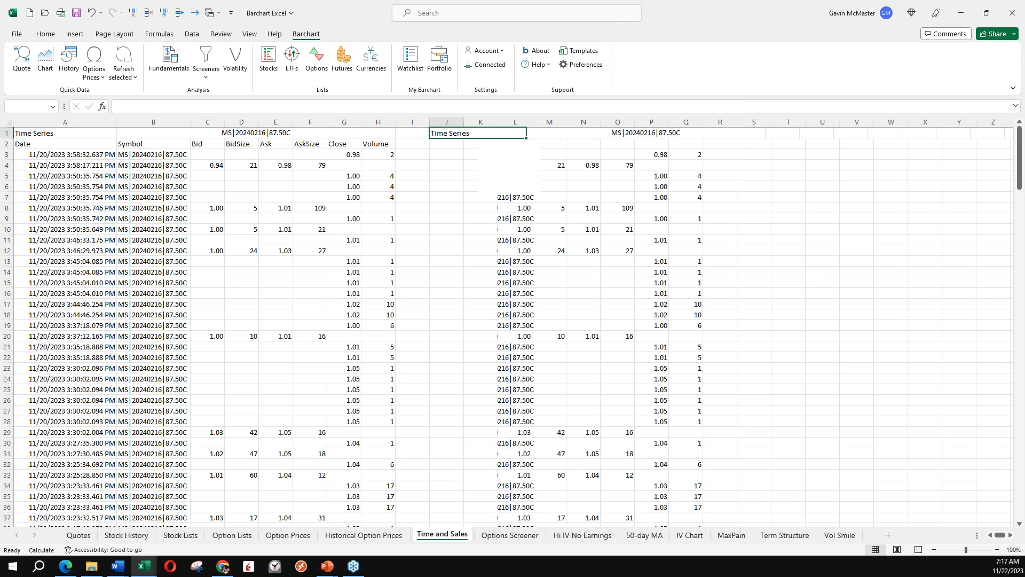
Step: Examine the trades and Volume column of the new time and sales table down to row 127
{"action": "left_click", "coordinate": [724, 206]}
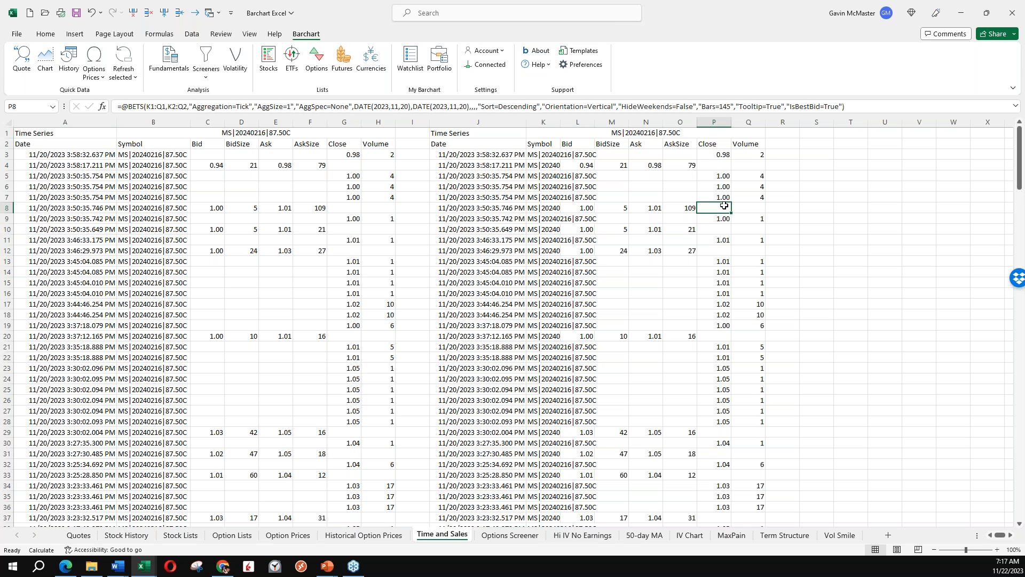
{"action": "left_click", "coordinate": [754, 135]}
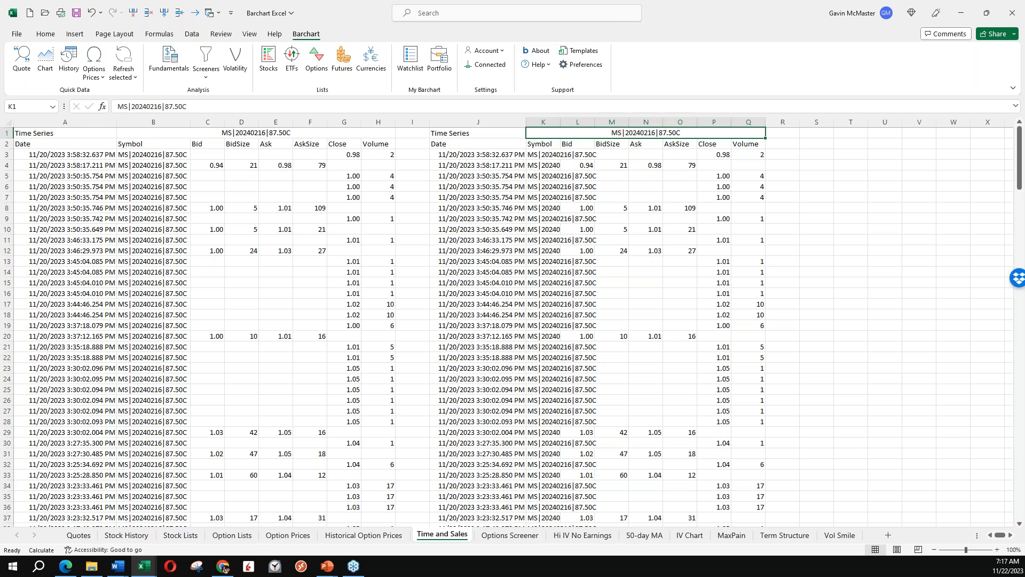
{"action": "left_click", "coordinate": [750, 197]}
{"action": "scroll", "coordinate": [764, 265], "scroll_direction": "down", "scroll_amount": 3}
{"action": "scroll", "coordinate": [764, 267], "scroll_direction": "down", "scroll_amount": 2}
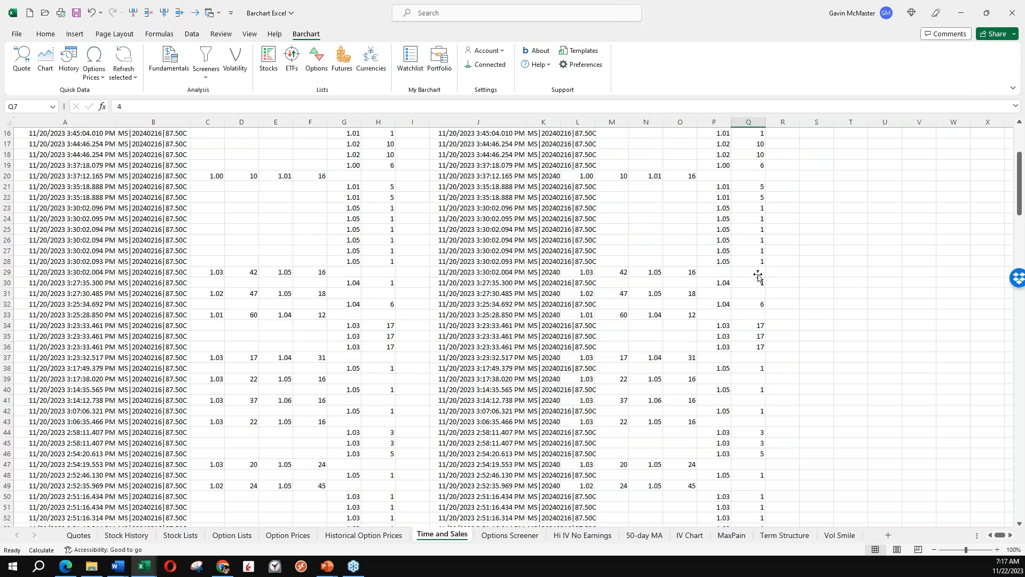
{"action": "scroll", "coordinate": [758, 275], "scroll_direction": "down", "scroll_amount": 5}
{"action": "scroll", "coordinate": [758, 275], "scroll_direction": "down", "scroll_amount": 10}
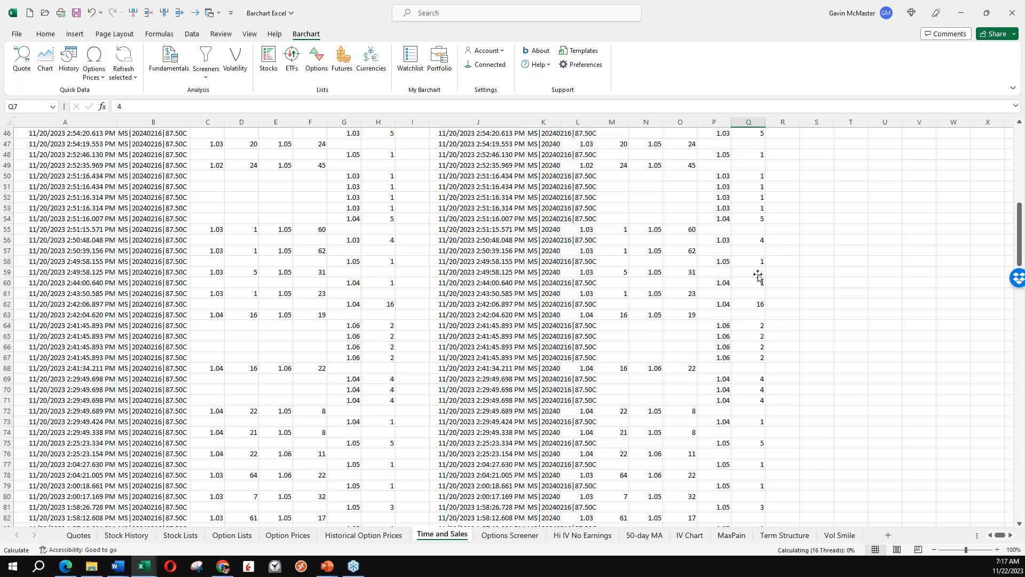
{"action": "scroll", "coordinate": [756, 286], "scroll_direction": "down", "scroll_amount": 3}
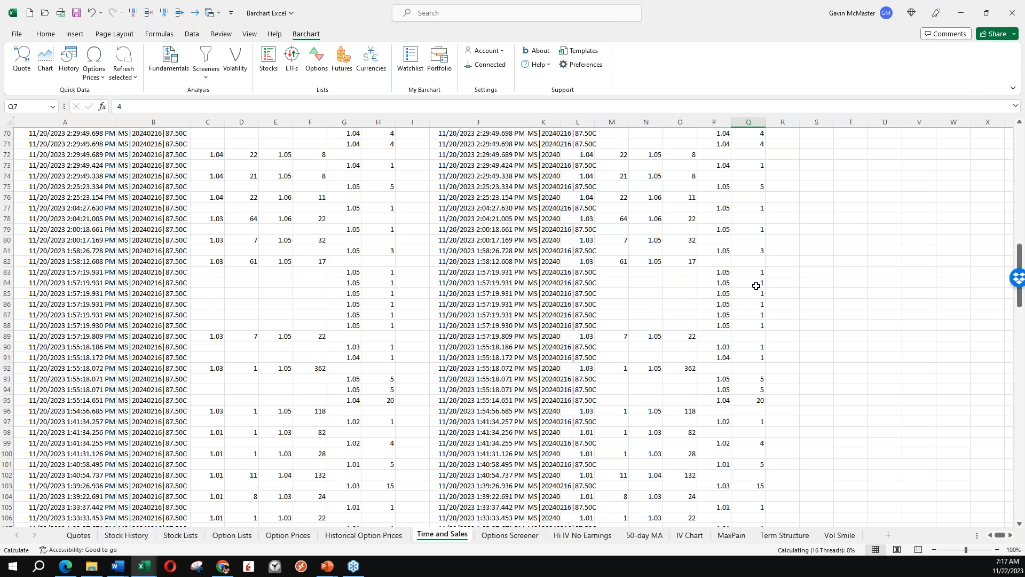
{"action": "scroll", "coordinate": [756, 286], "scroll_direction": "down", "scroll_amount": 5}
{"action": "scroll", "coordinate": [756, 286], "scroll_direction": "down", "scroll_amount": 6}
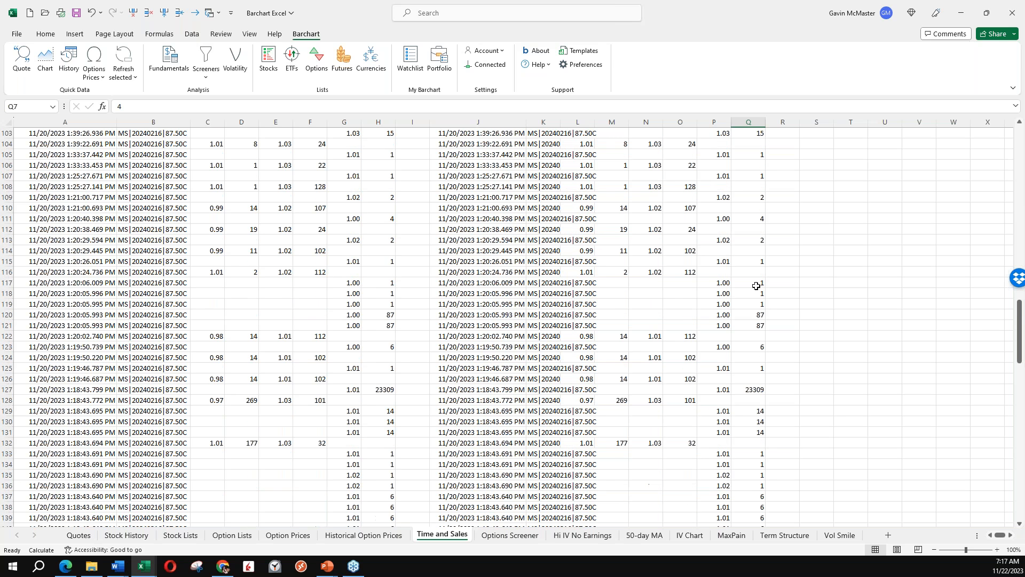
{"action": "scroll", "coordinate": [756, 285], "scroll_direction": "down", "scroll_amount": 2}
{"action": "left_click", "coordinate": [753, 322]}
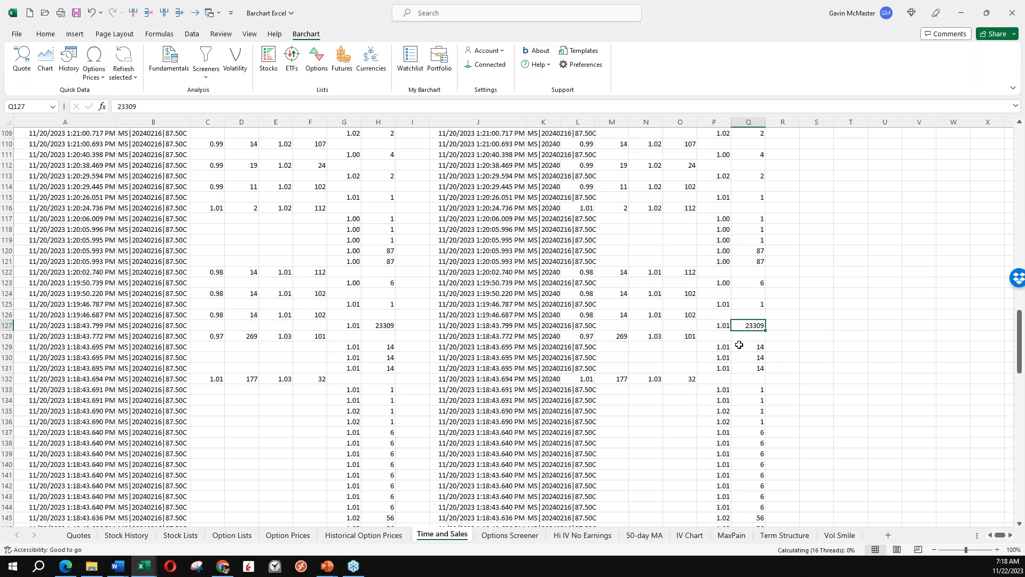
{"action": "scroll", "coordinate": [583, 278], "scroll_direction": "up", "scroll_amount": 5}
Step: Switch to the Options Screener sheet and delete columns A through Q with the existing screener results
{"action": "key", "text": "alt+Tab"}
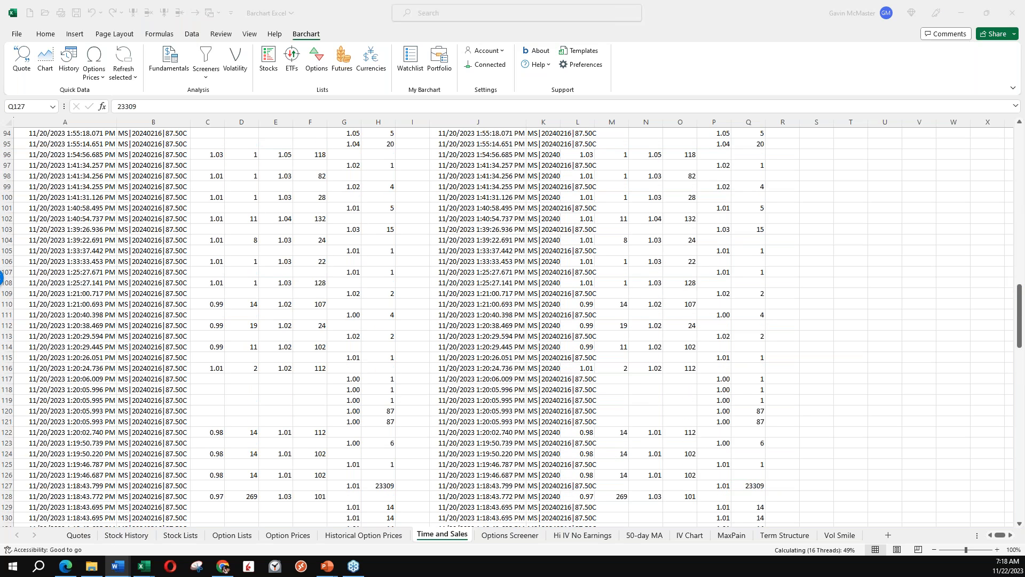
{"action": "key", "text": "alt+Tab"}
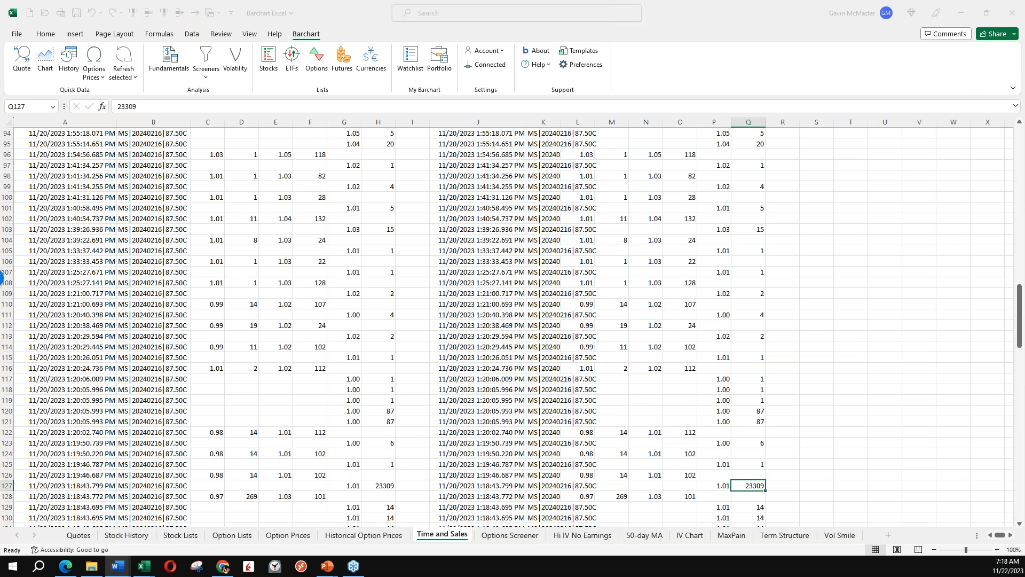
{"action": "key", "text": "alt+Tab"}
{"action": "key", "text": "ctrl+Page_Down"}
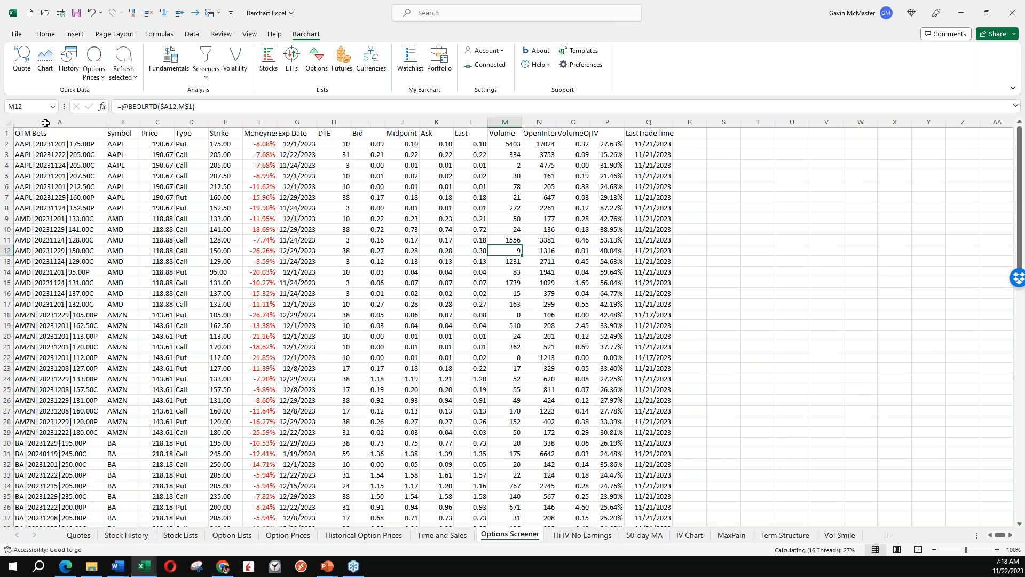
{"action": "left_click_drag", "start_coordinate": [84, 124], "coordinate": [630, 125]}
{"action": "right_click", "coordinate": [634, 125]}
{"action": "left_click", "coordinate": [664, 245]}
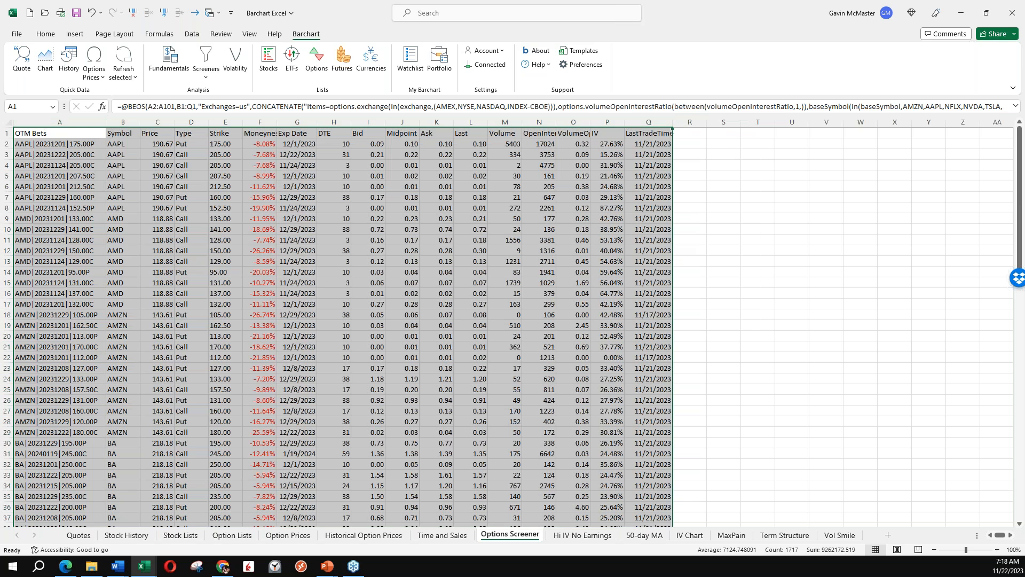
Step: Start an options screener at cell A1 and load the saved OTM Bets screener
{"action": "left_click", "coordinate": [34, 136]}
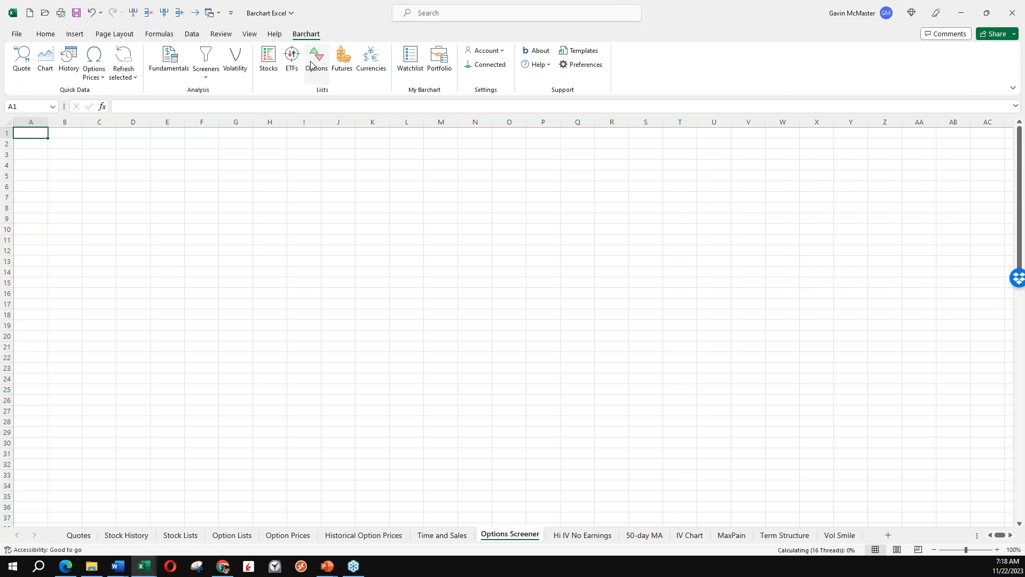
{"action": "left_click", "coordinate": [205, 74]}
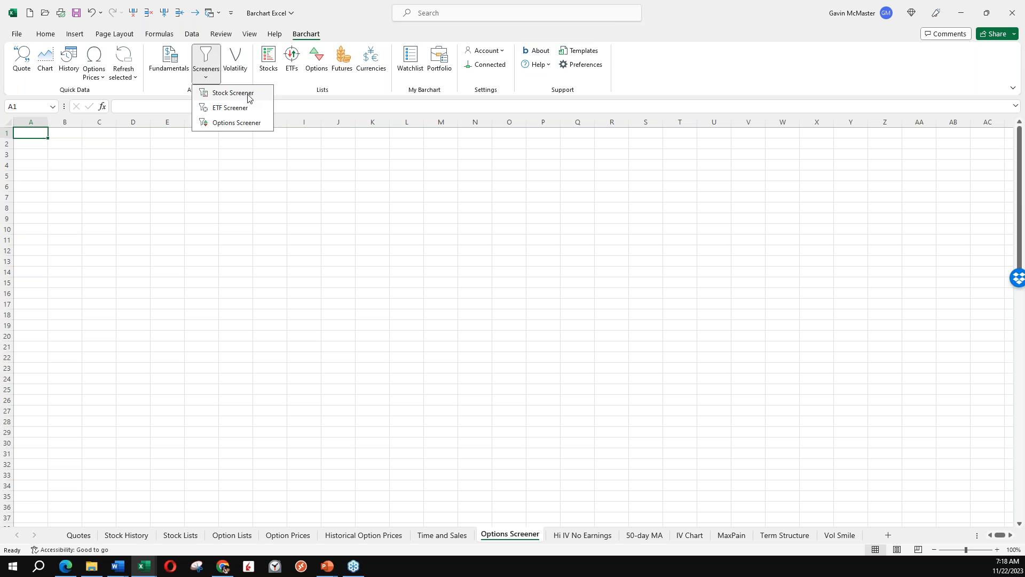
{"action": "left_click", "coordinate": [249, 125]}
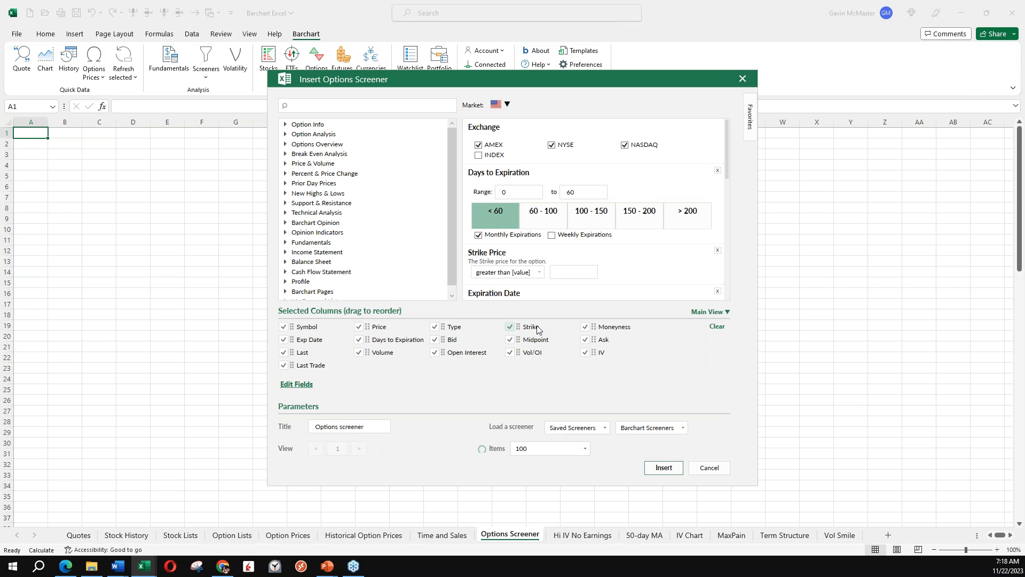
{"action": "left_click", "coordinate": [682, 428]}
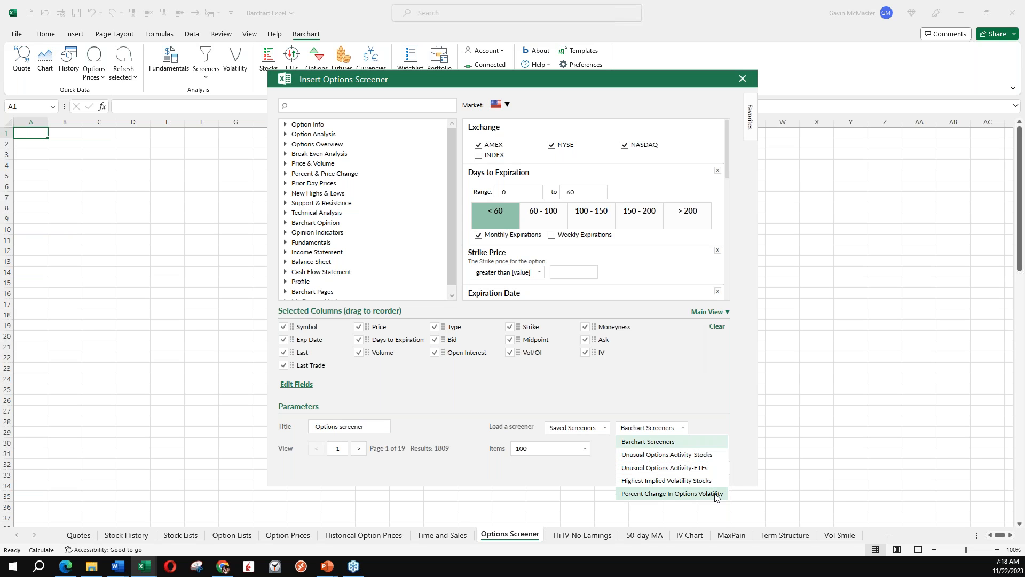
{"action": "left_click", "coordinate": [603, 427]}
{"action": "left_click", "coordinate": [604, 428]}
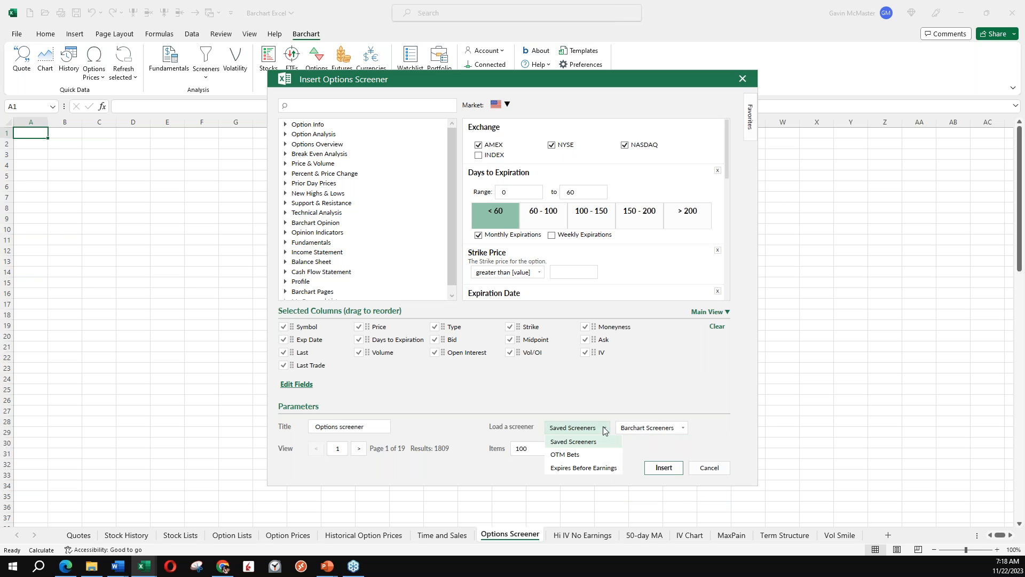
{"action": "left_click", "coordinate": [589, 454]}
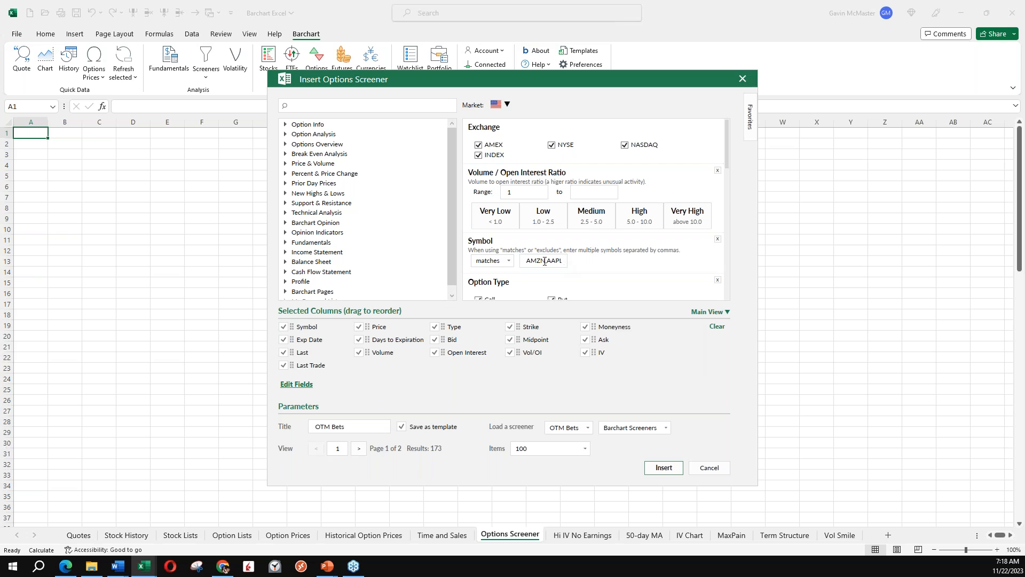
Step: Review the symbols in the OTM Bets screener's Symbol filter and insert the screener results
{"action": "key", "text": "Right"}
{"action": "key", "text": "Right"}
{"action": "key", "text": "Right"}
{"action": "key", "text": "Right"}
{"action": "key", "text": "Right"}
{"action": "key", "text": "Right"}
{"action": "key", "text": "Right"}
{"action": "key", "text": "Right"}
{"action": "key", "text": "Right"}
{"action": "key", "text": "Right"}
{"action": "key", "text": "Right"}
{"action": "key", "text": "Right"}
{"action": "key", "text": "Right"}
{"action": "left_click", "coordinate": [662, 467]}
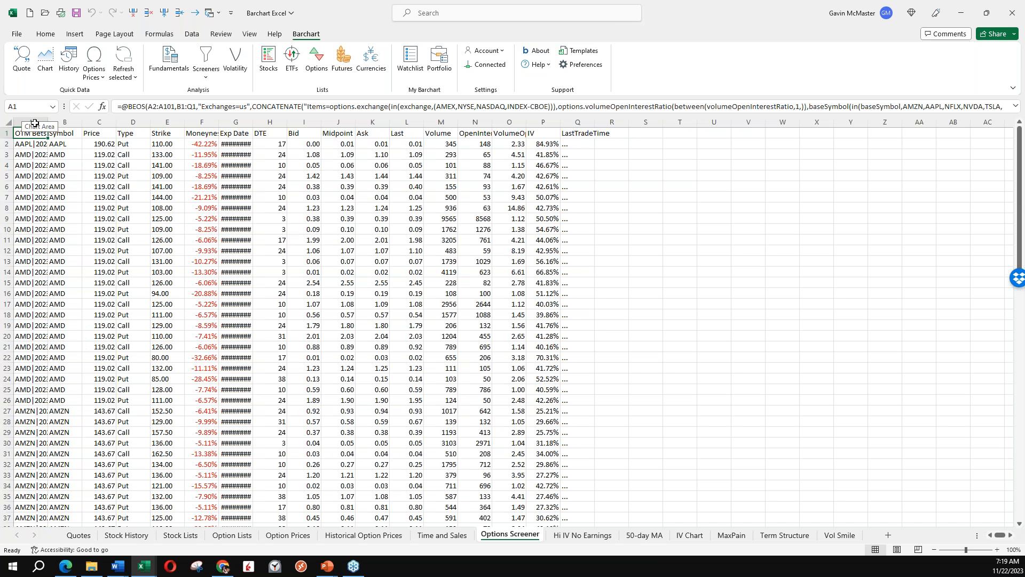
Step: Autofit all columns of the inserted options screener table and select its first option symbol in A2
{"action": "left_click", "coordinate": [8, 123]}
{"action": "double_click", "coordinate": [48, 122]}
{"action": "left_click", "coordinate": [123, 144]}
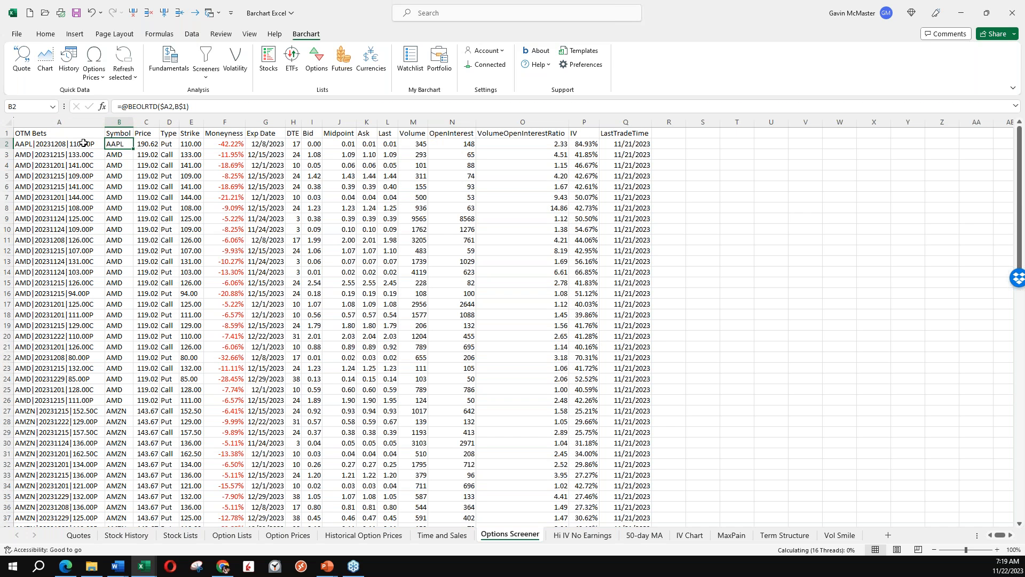
{"action": "left_click", "coordinate": [80, 145]}
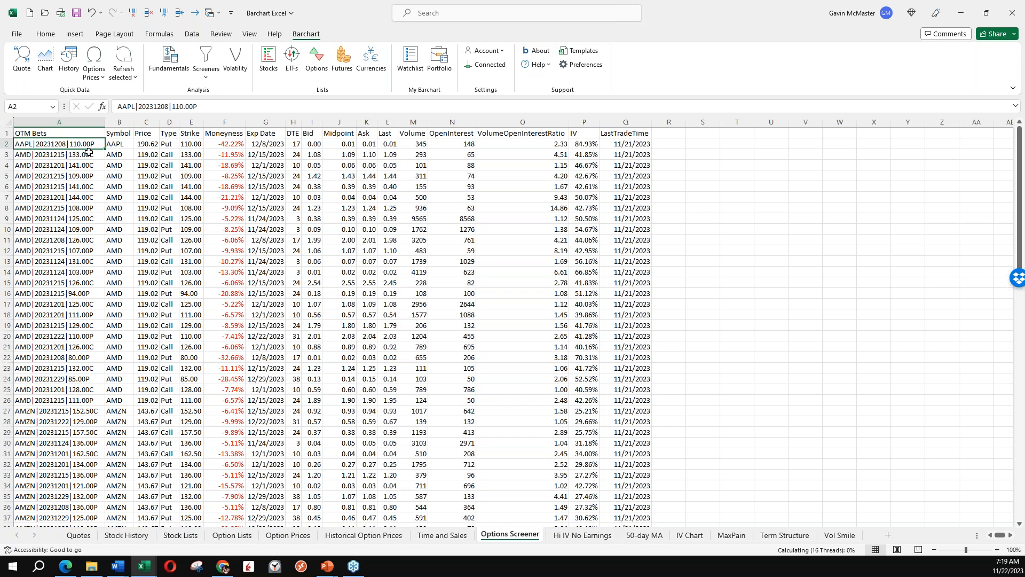
Step: Examine the OTM Bets screener results through the listed symbols, including the option volume values in column M
{"action": "left_click", "coordinate": [84, 165]}
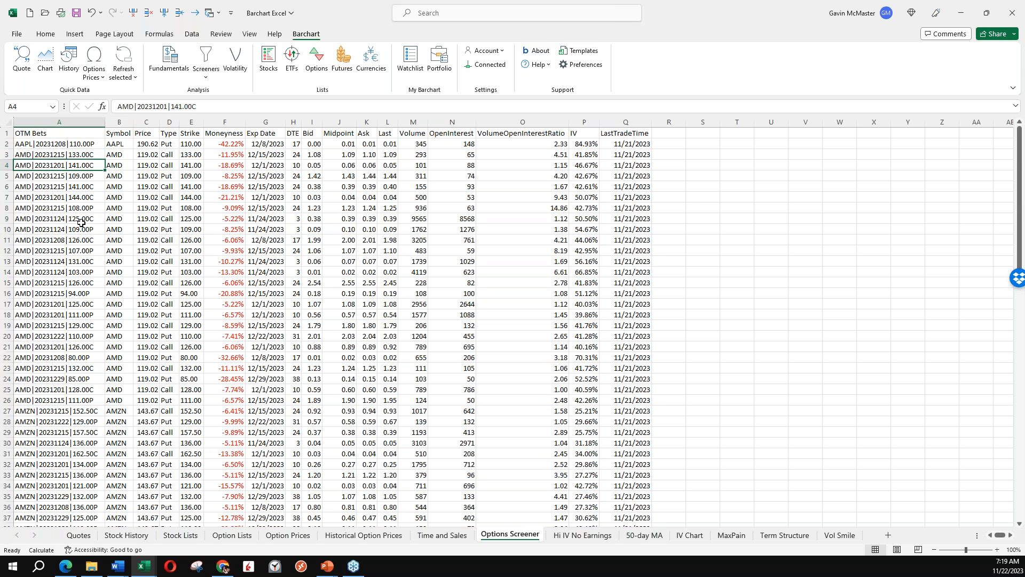
{"action": "scroll", "coordinate": [80, 355], "scroll_direction": "down", "scroll_amount": 3}
{"action": "scroll", "coordinate": [80, 354], "scroll_direction": "down", "scroll_amount": 2}
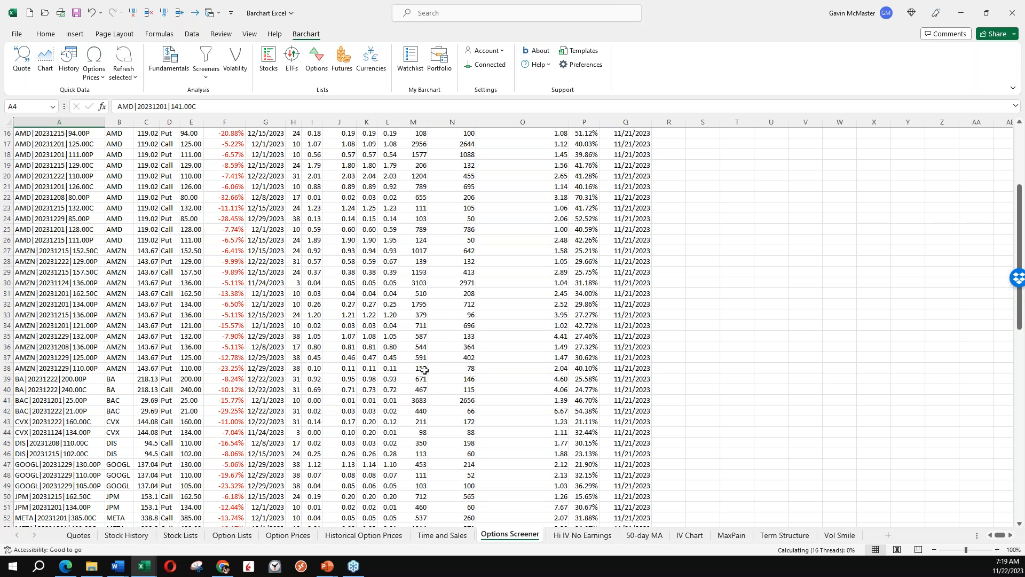
{"action": "scroll", "coordinate": [438, 320], "scroll_direction": "up", "scroll_amount": 5}
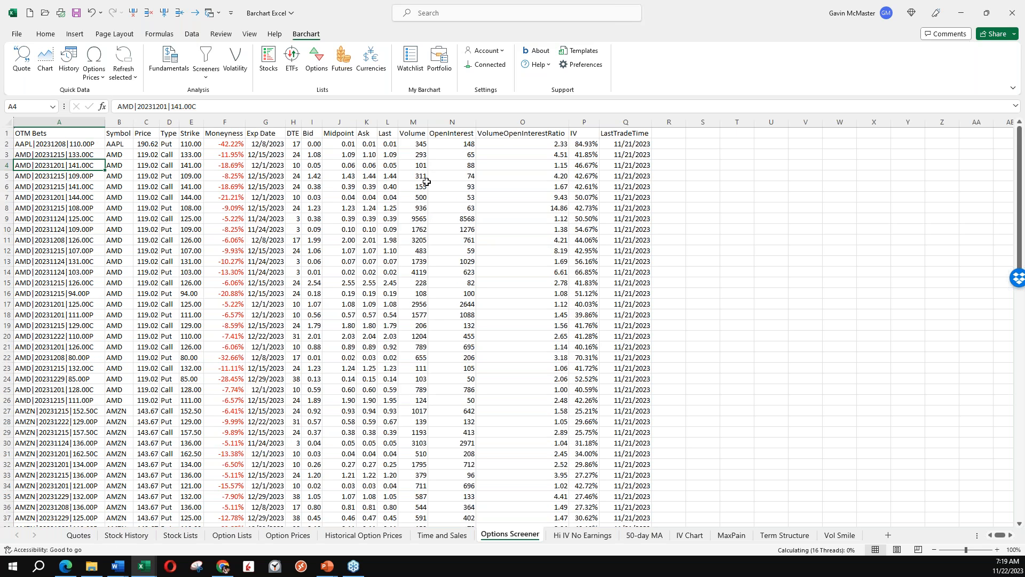
{"action": "left_click", "coordinate": [415, 272]}
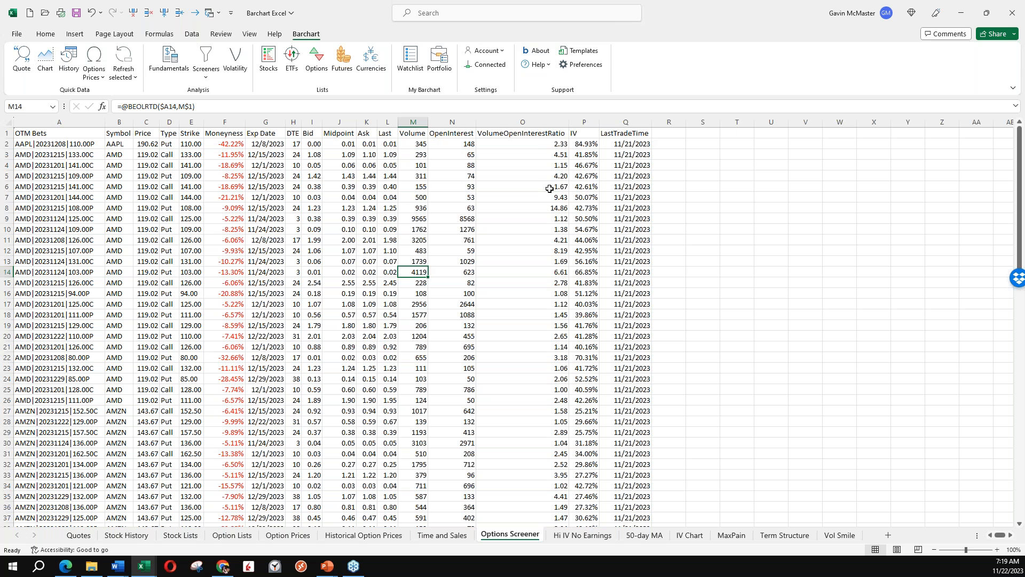
{"action": "left_click", "coordinate": [421, 209]}
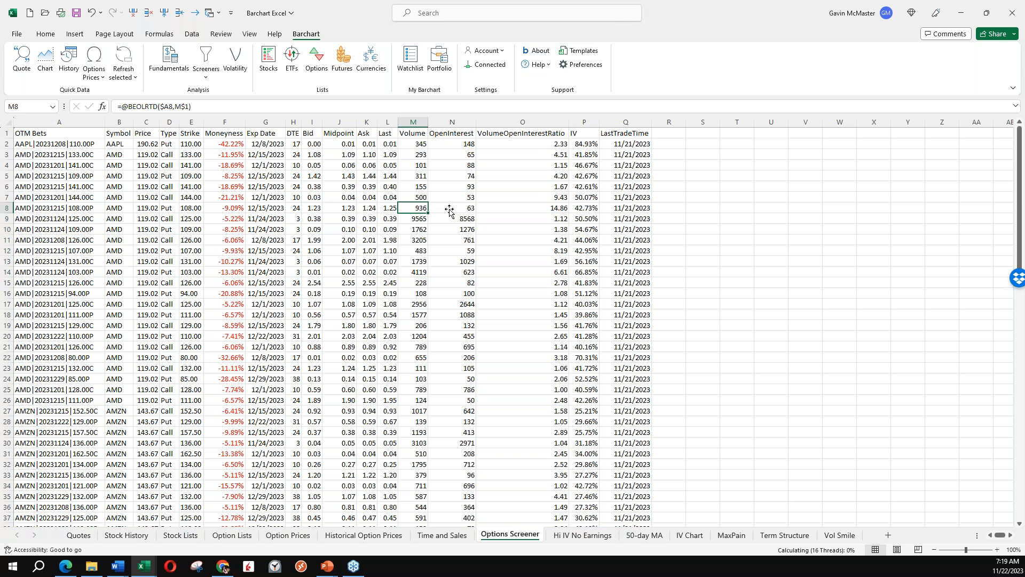
{"action": "scroll", "coordinate": [506, 212], "scroll_direction": "down", "scroll_amount": 3}
{"action": "scroll", "coordinate": [505, 212], "scroll_direction": "down", "scroll_amount": 7}
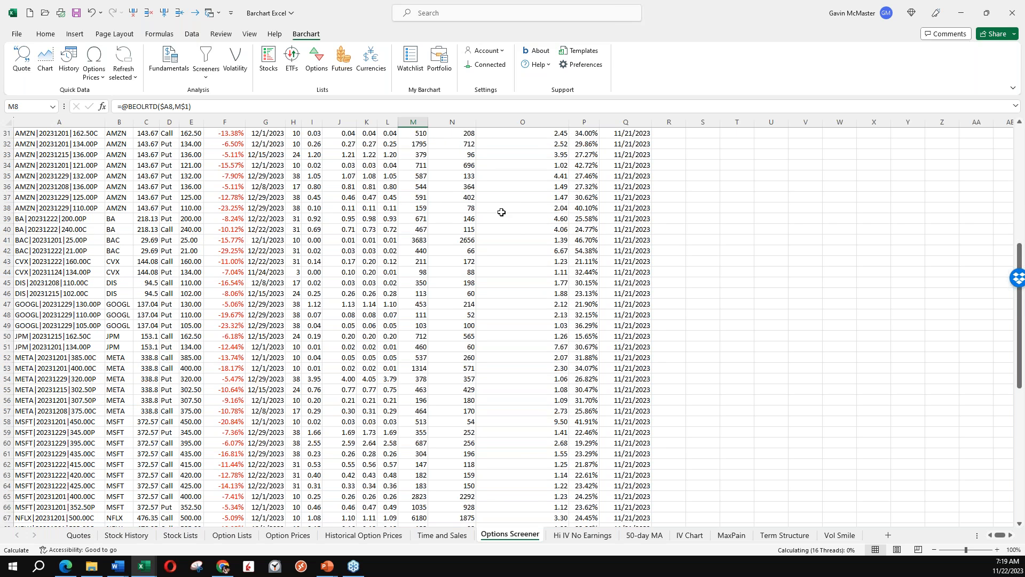
{"action": "scroll", "coordinate": [501, 212], "scroll_direction": "down", "scroll_amount": 5}
{"action": "scroll", "coordinate": [501, 212], "scroll_direction": "up", "scroll_amount": 1}
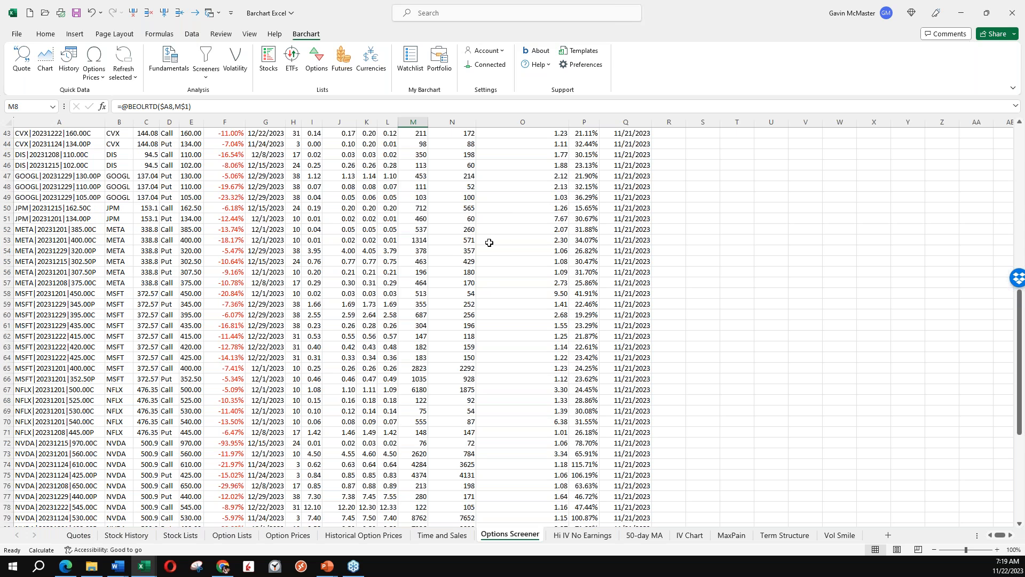
{"action": "scroll", "coordinate": [490, 242], "scroll_direction": "up", "scroll_amount": 11}
{"action": "scroll", "coordinate": [487, 232], "scroll_direction": "up", "scroll_amount": 3}
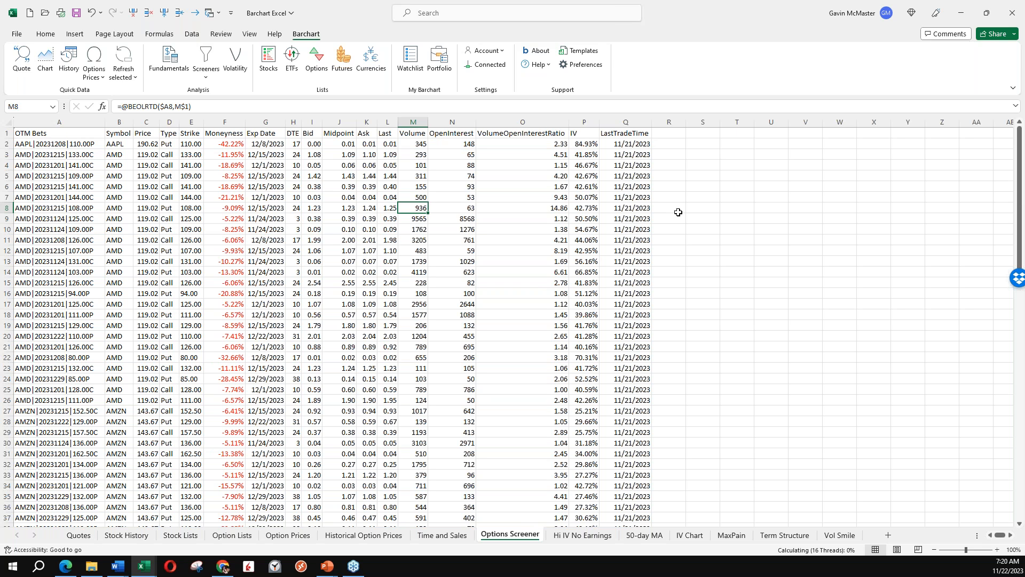
Step: Review the saved screeners and Barchart screeners that can be loaded into a stock screener, and close it without inserting
{"action": "left_click", "coordinate": [206, 67]}
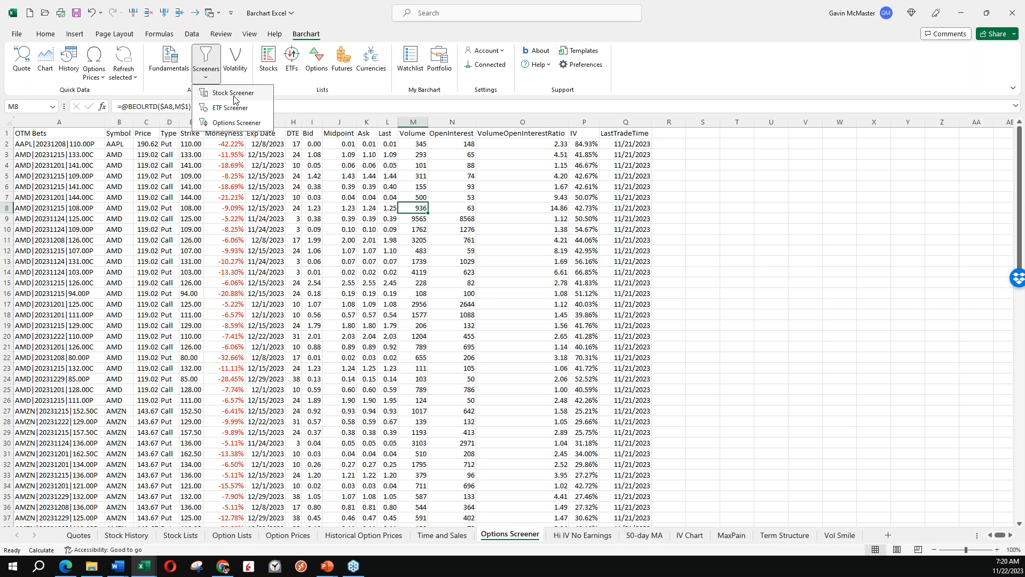
{"action": "left_click", "coordinate": [233, 94]}
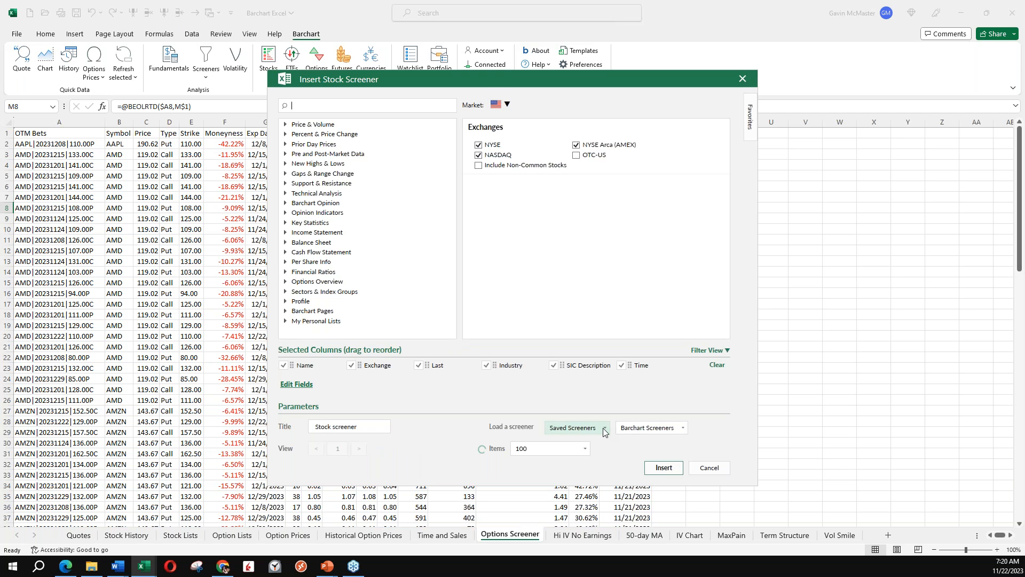
{"action": "left_click", "coordinate": [604, 429]}
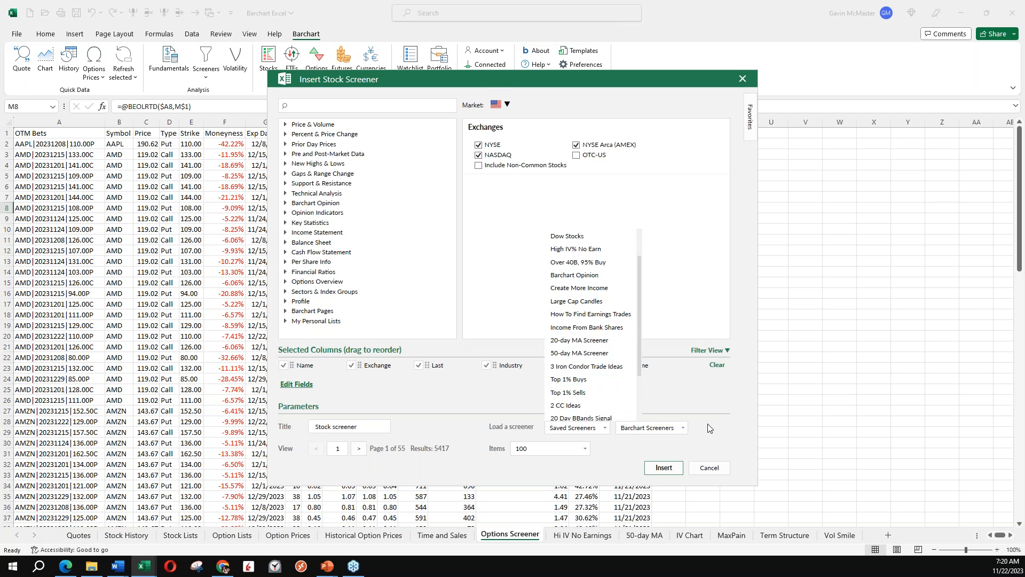
{"action": "left_click", "coordinate": [684, 429]}
{"action": "left_click", "coordinate": [684, 431]}
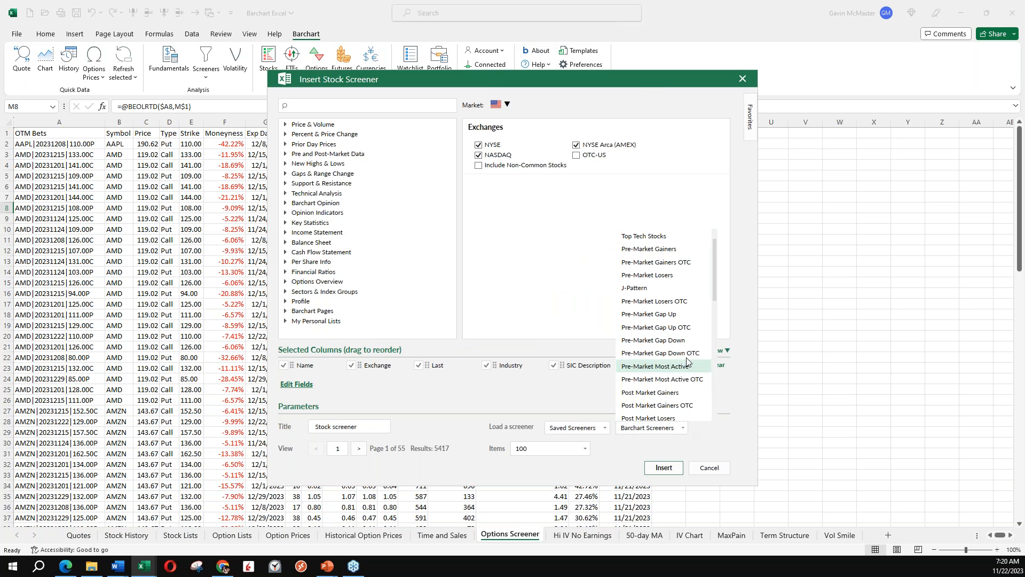
{"action": "scroll", "coordinate": [690, 320], "scroll_direction": "down", "scroll_amount": 5}
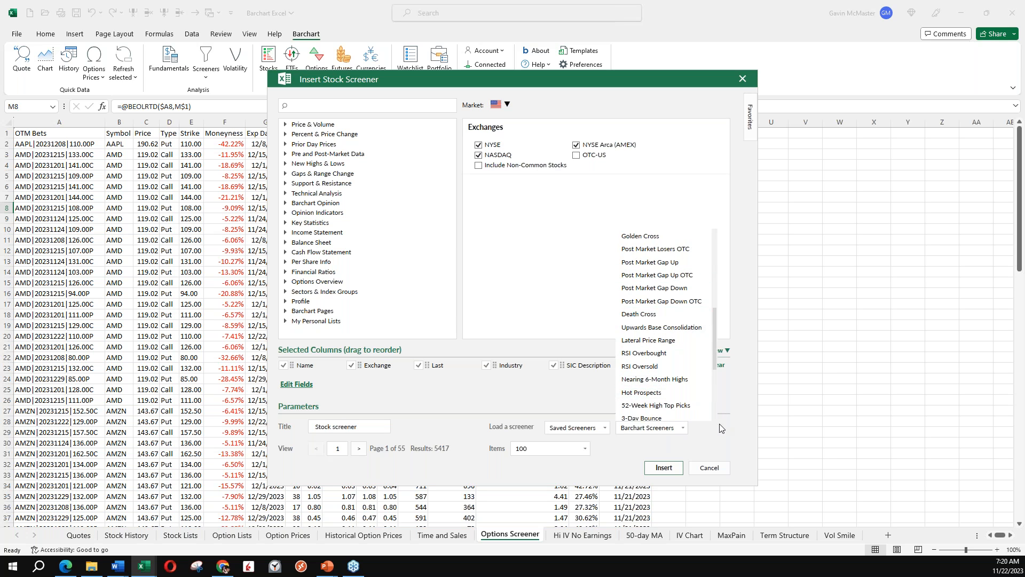
{"action": "left_click", "coordinate": [736, 432]}
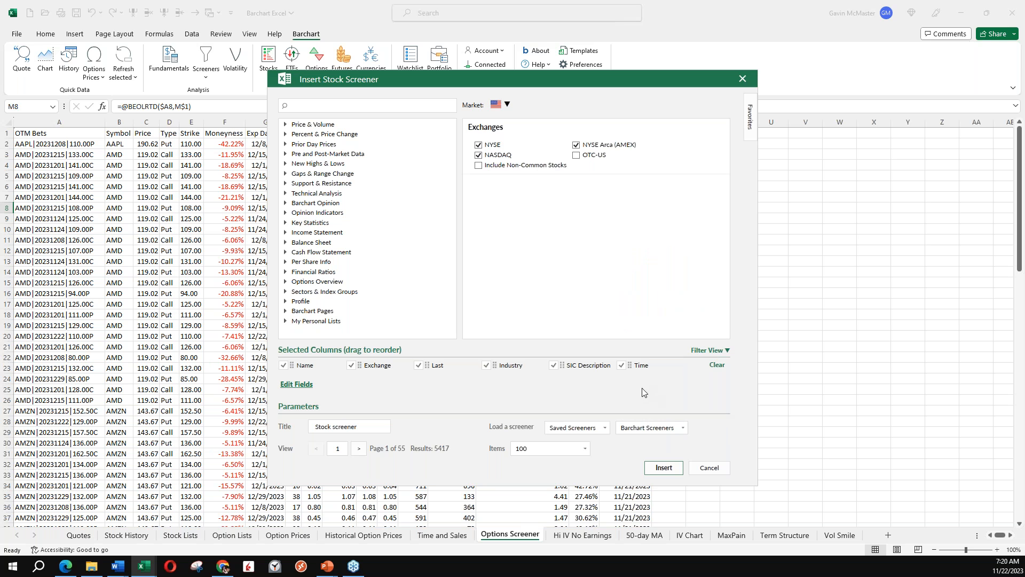
{"action": "left_click", "coordinate": [710, 474]}
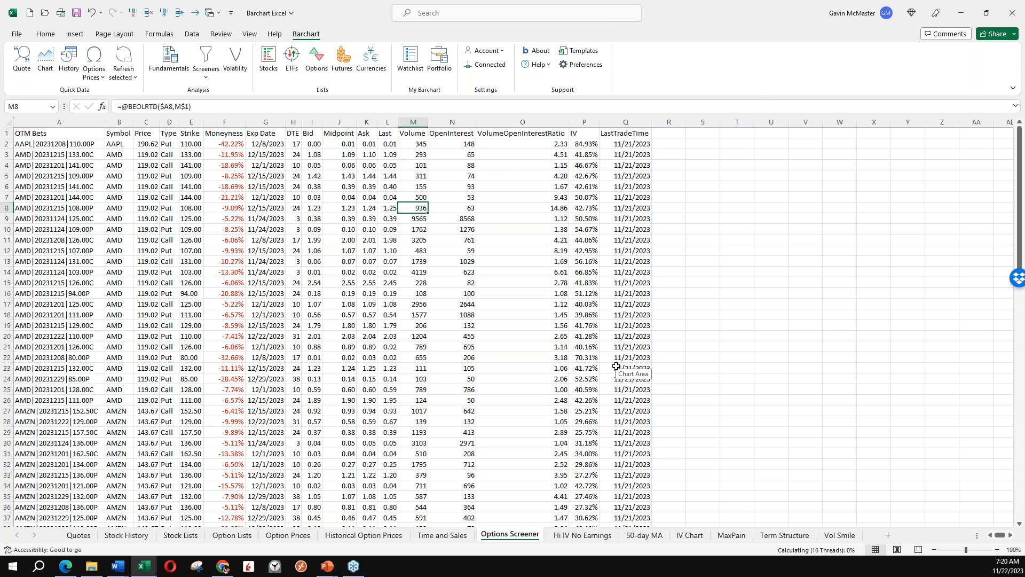
Step: View the screener results on the Hi IV No Earnings sheet and the 50-day MA sheet
{"action": "left_click", "coordinate": [585, 535]}
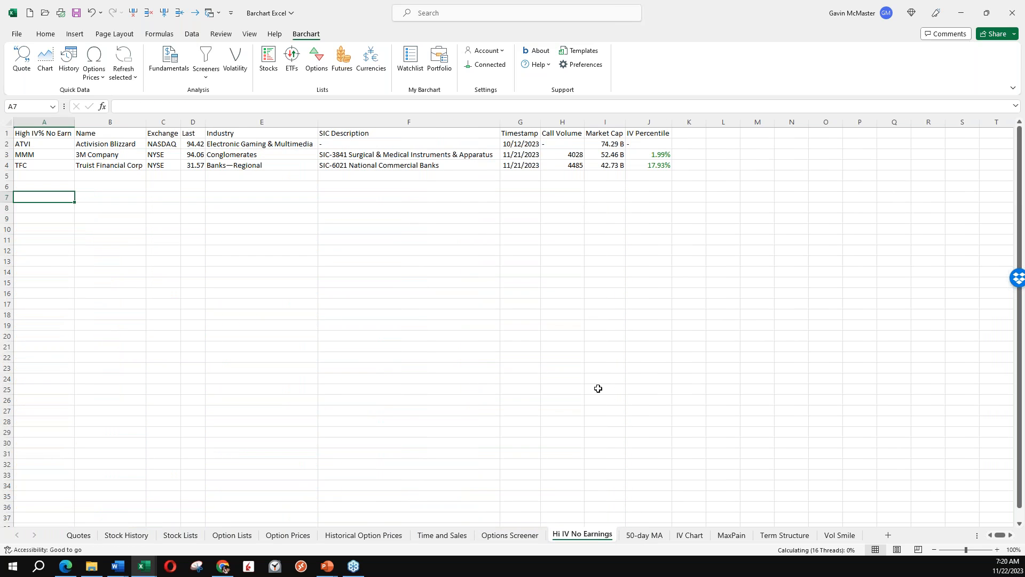
{"action": "left_click", "coordinate": [632, 534]}
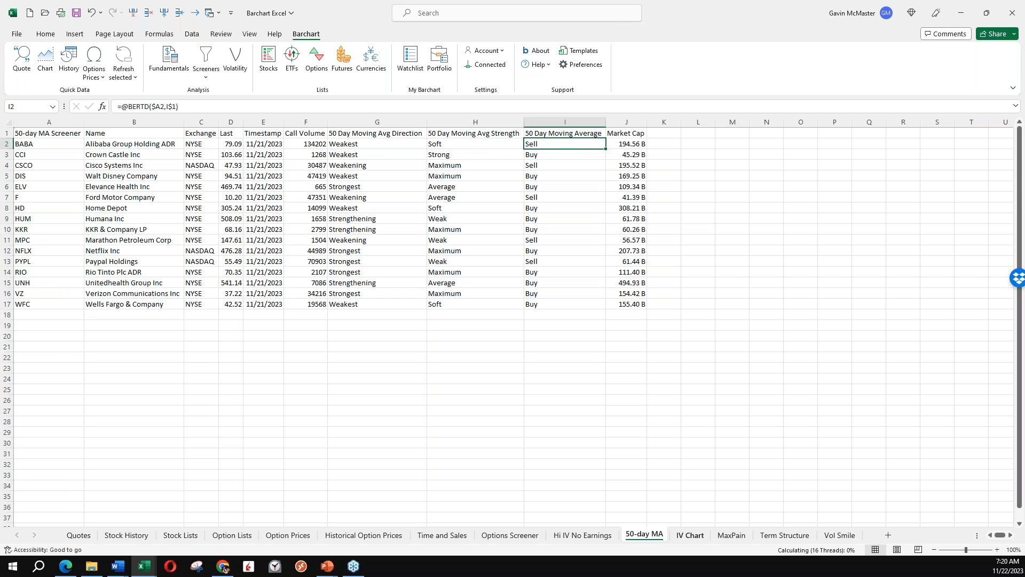
Step: Switch to the IV Chart sheet and examine the implied volatility index charts, including the one for Apple
{"action": "left_click", "coordinate": [690, 534]}
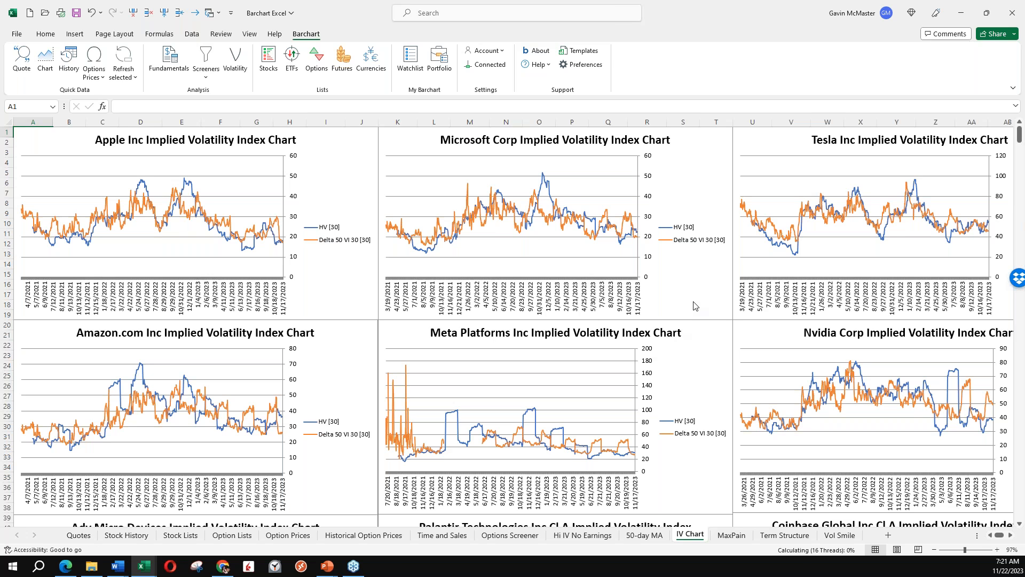
{"action": "scroll", "coordinate": [693, 305], "scroll_direction": "down", "scroll_amount": 1}
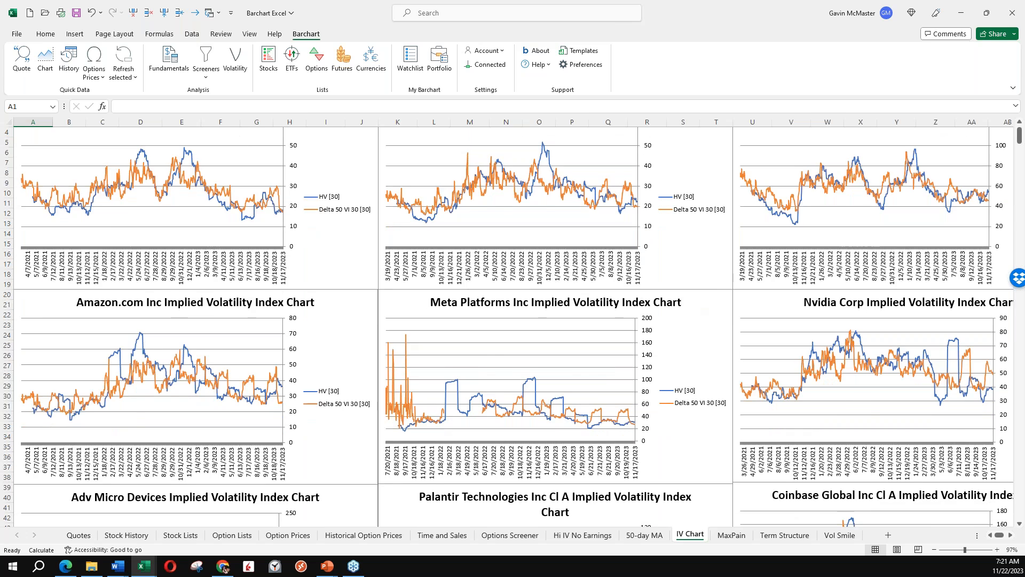
{"action": "scroll", "coordinate": [693, 306], "scroll_direction": "down", "scroll_amount": 4}
{"action": "scroll", "coordinate": [693, 306], "scroll_direction": "down", "scroll_amount": 2}
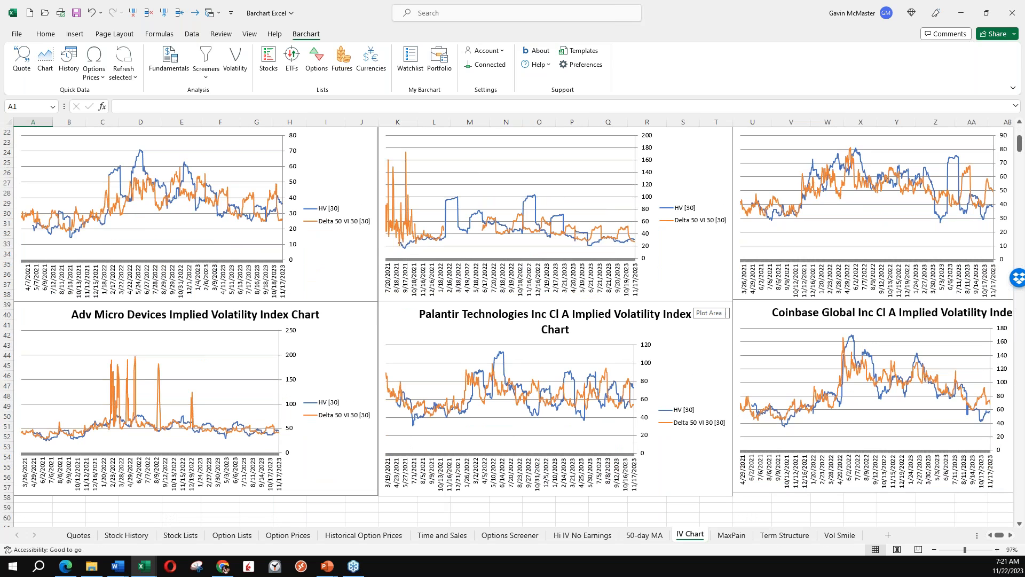
{"action": "scroll", "coordinate": [688, 274], "scroll_direction": "up", "scroll_amount": 7}
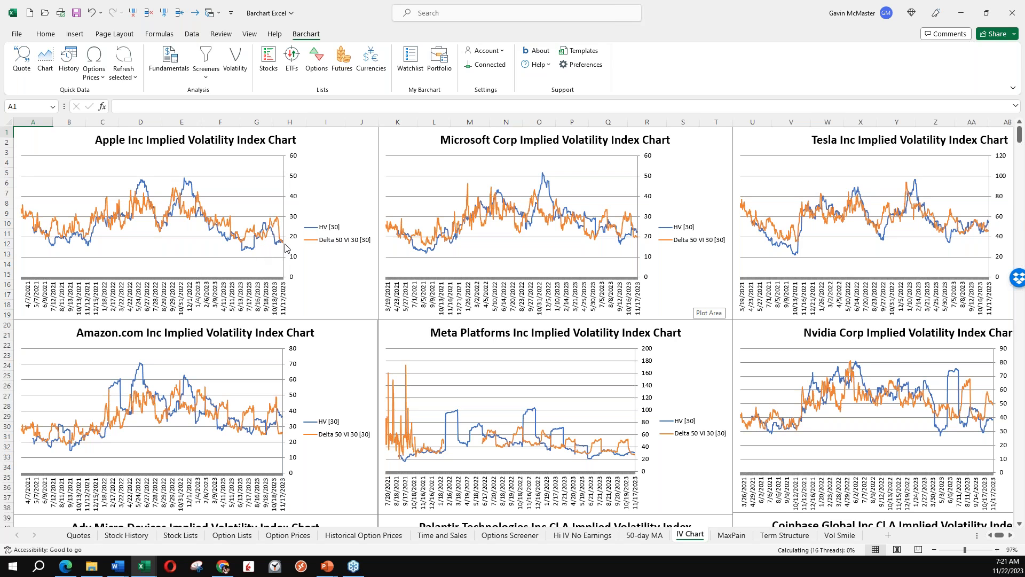
{"action": "mouse_move", "coordinate": [285, 246]}
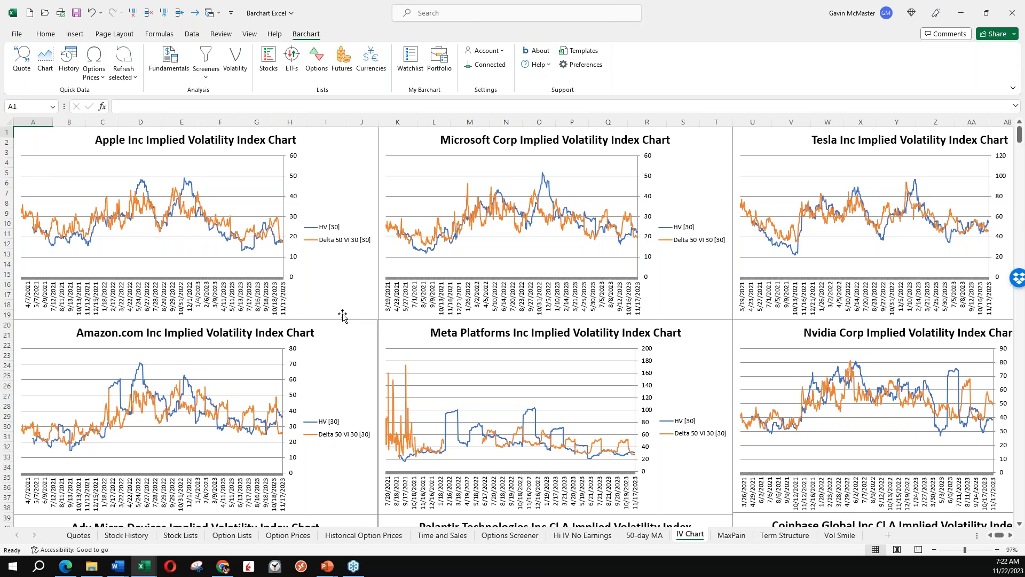
Step: Start a volatility analysis at cell A59 below the existing charts and select the NASDAQ stock AAPL
{"action": "scroll", "coordinate": [343, 316], "scroll_direction": "down", "scroll_amount": 2}
{"action": "scroll", "coordinate": [342, 315], "scroll_direction": "down", "scroll_amount": 5}
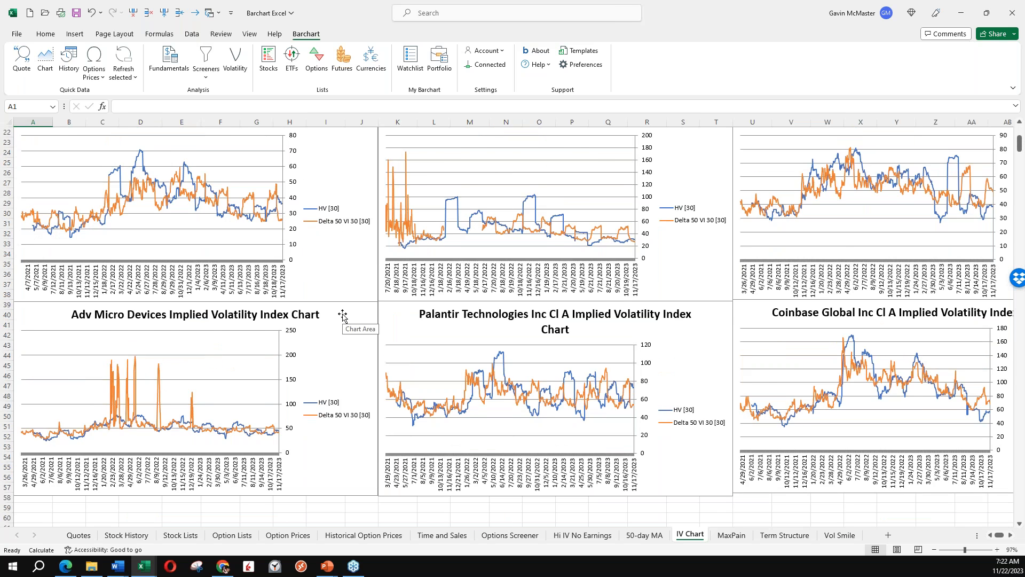
{"action": "scroll", "coordinate": [342, 316], "scroll_direction": "down", "scroll_amount": 3}
{"action": "left_click", "coordinate": [32, 416]}
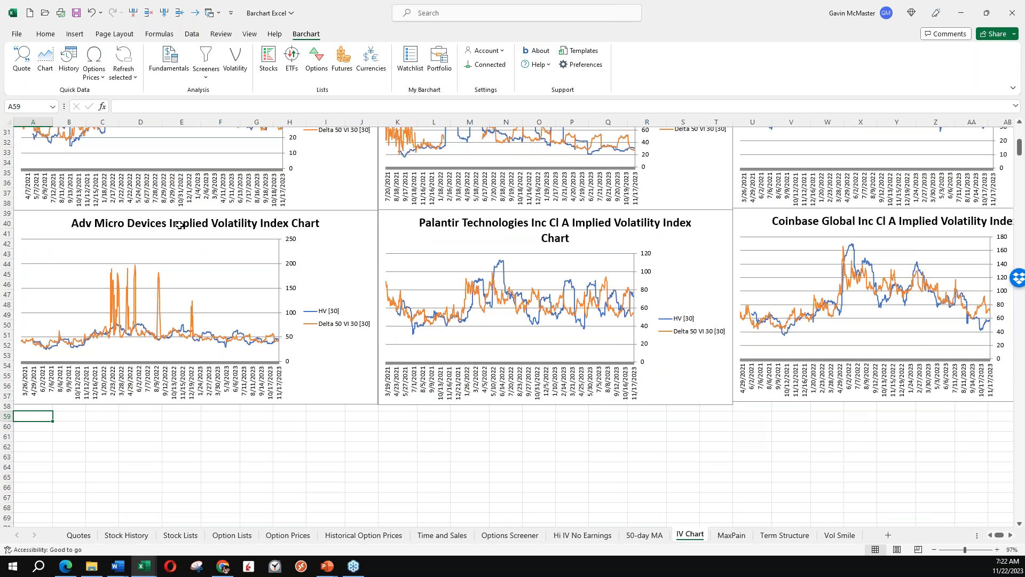
{"action": "left_click", "coordinate": [235, 59]}
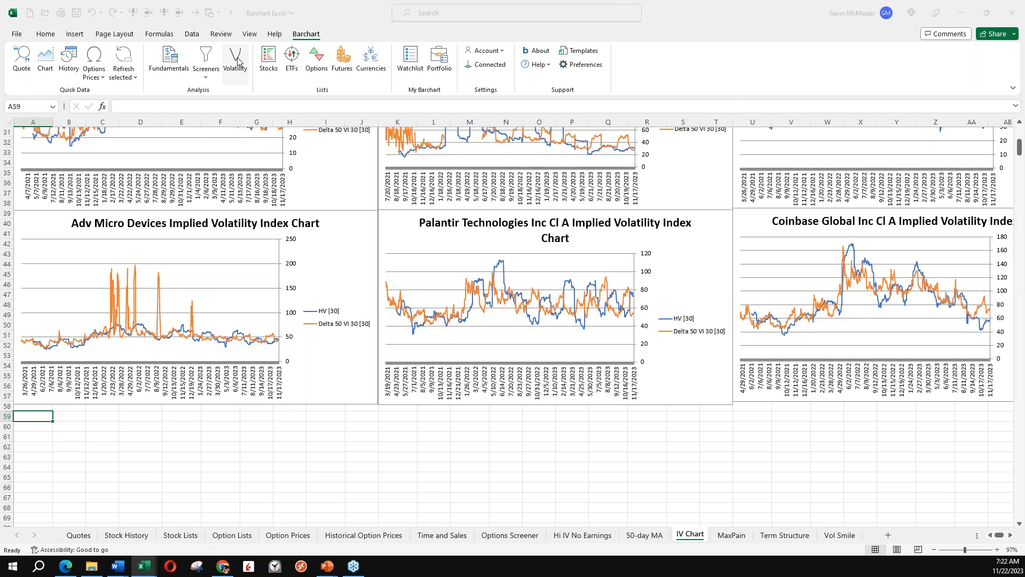
{"action": "left_click", "coordinate": [325, 130]}
{"action": "type", "text": "aapl"}
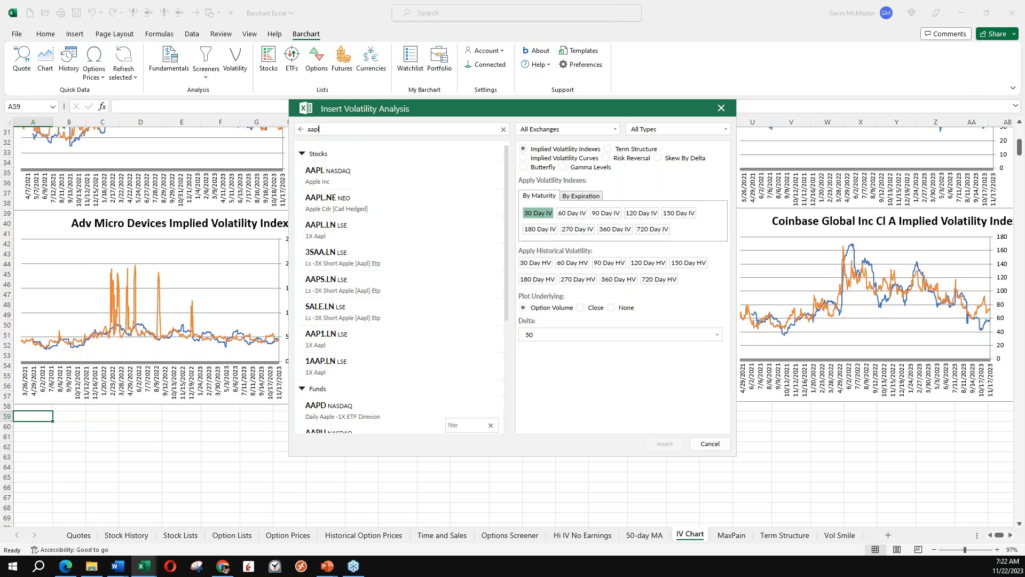
{"action": "left_click", "coordinate": [356, 172]}
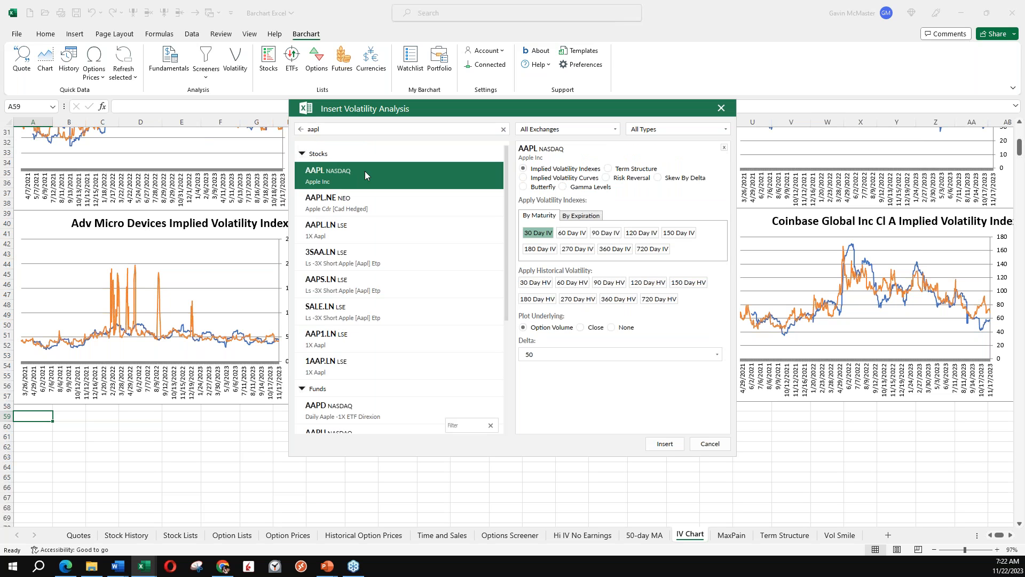
Step: Add 30 Day HV alongside 30 Day IV, set Plot Underlying to None, and insert the Apple volatility chart and data
{"action": "left_click", "coordinate": [546, 283]}
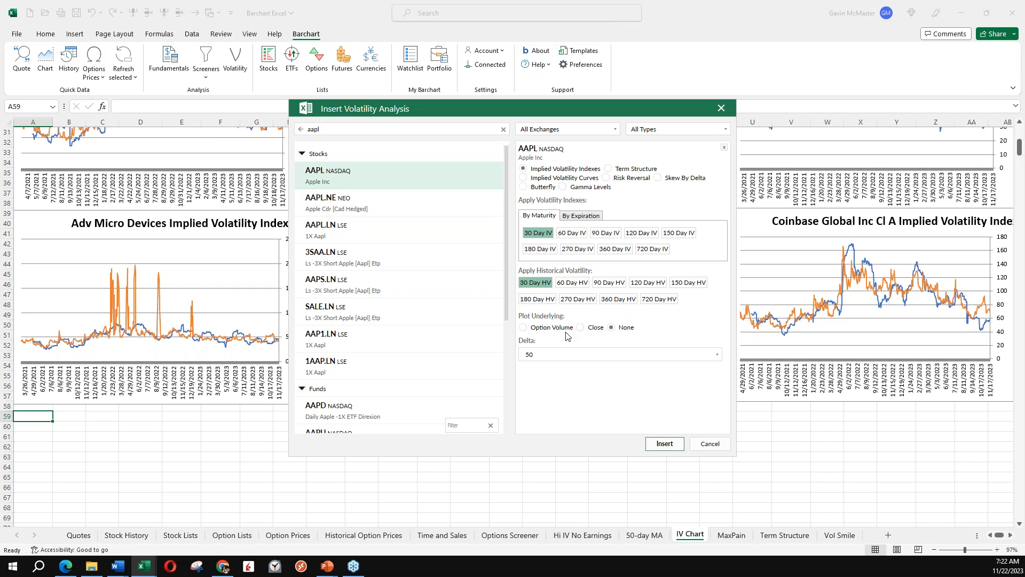
{"action": "left_click", "coordinate": [659, 438]}
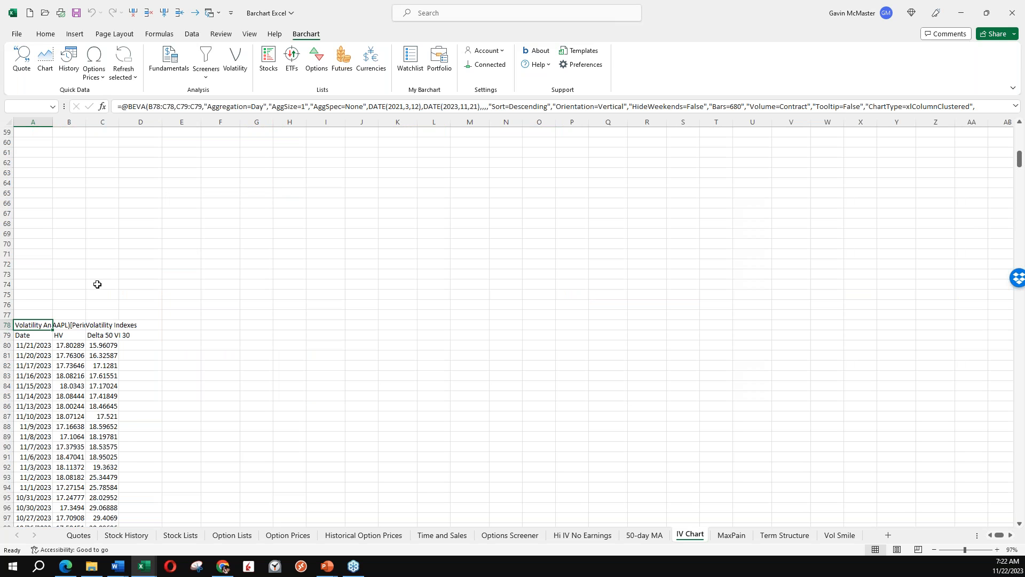
{"action": "scroll", "coordinate": [97, 285], "scroll_direction": "up", "scroll_amount": 6}
{"action": "scroll", "coordinate": [314, 249], "scroll_direction": "down", "scroll_amount": 4}
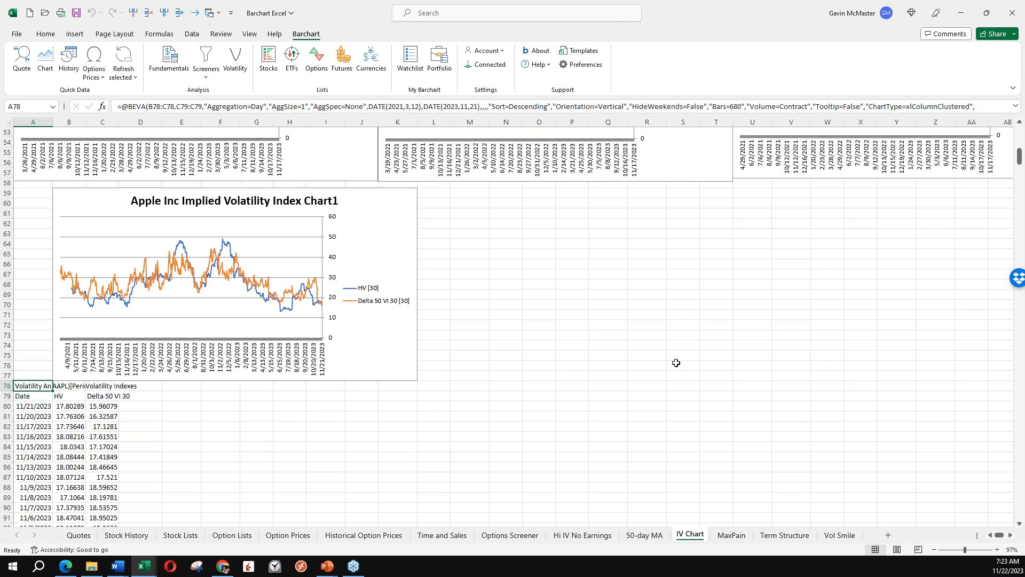
Step: Switch to the MaxPain sheet and examine its symbol input in B5 and expiration date input in D5
{"action": "left_click", "coordinate": [724, 535]}
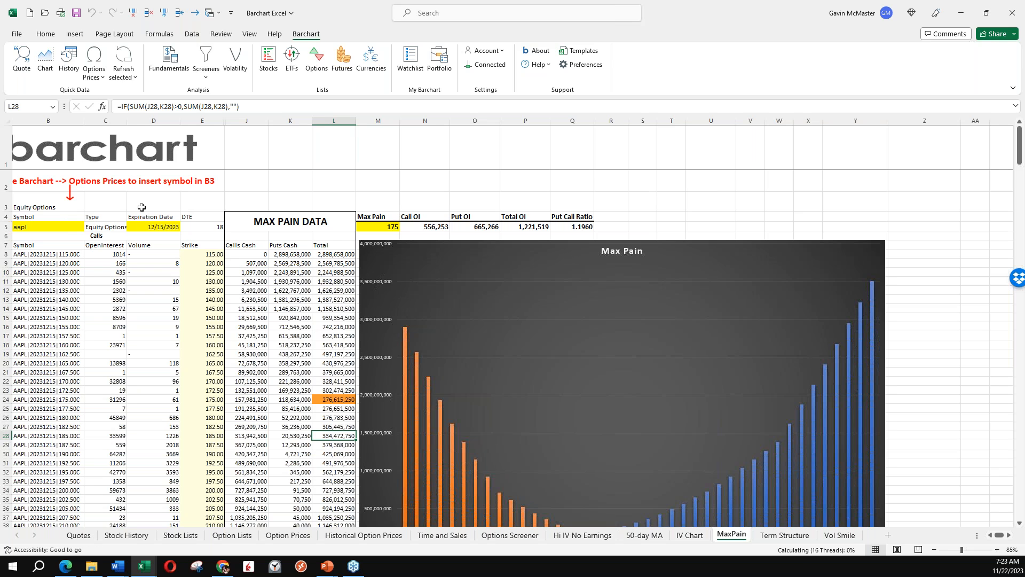
{"action": "left_click", "coordinate": [70, 224]}
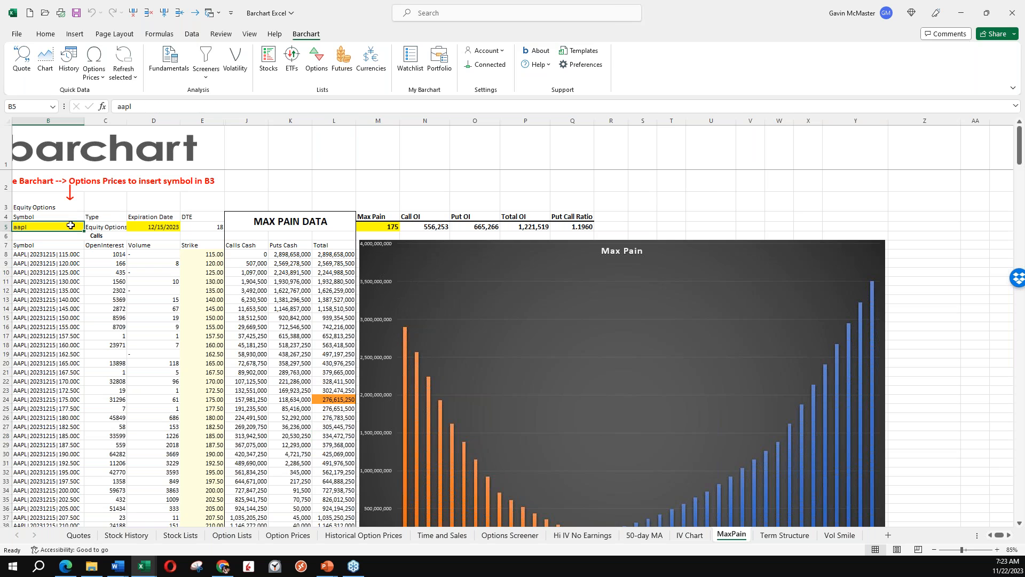
{"action": "left_click", "coordinate": [144, 223]}
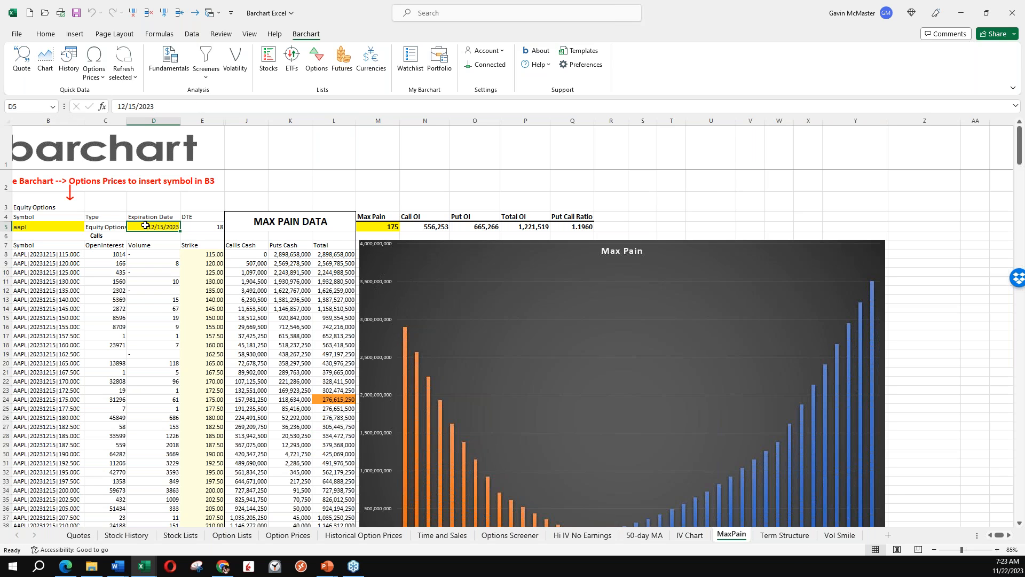
{"action": "left_click", "coordinate": [59, 228]}
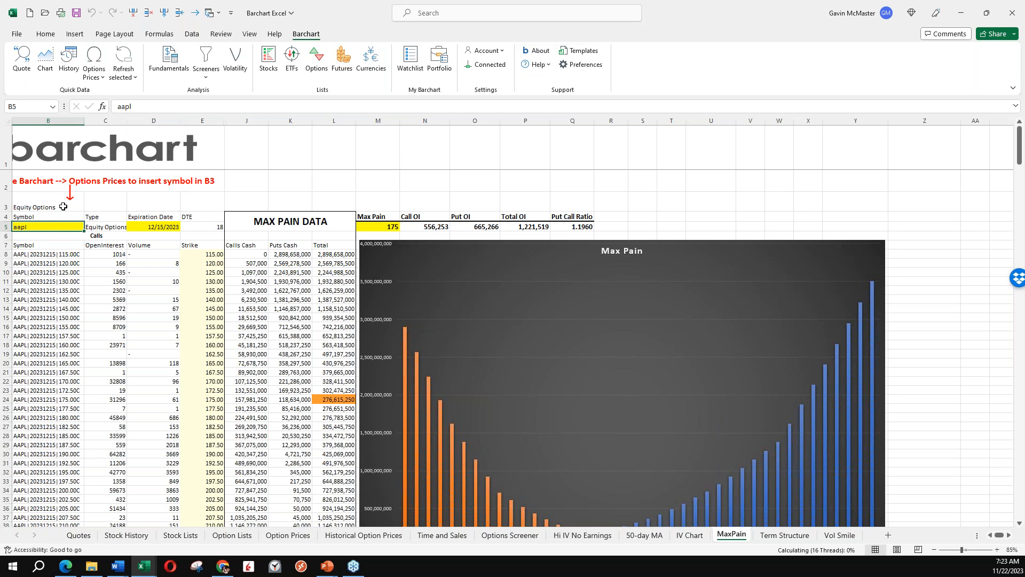
{"action": "left_click", "coordinate": [147, 229]}
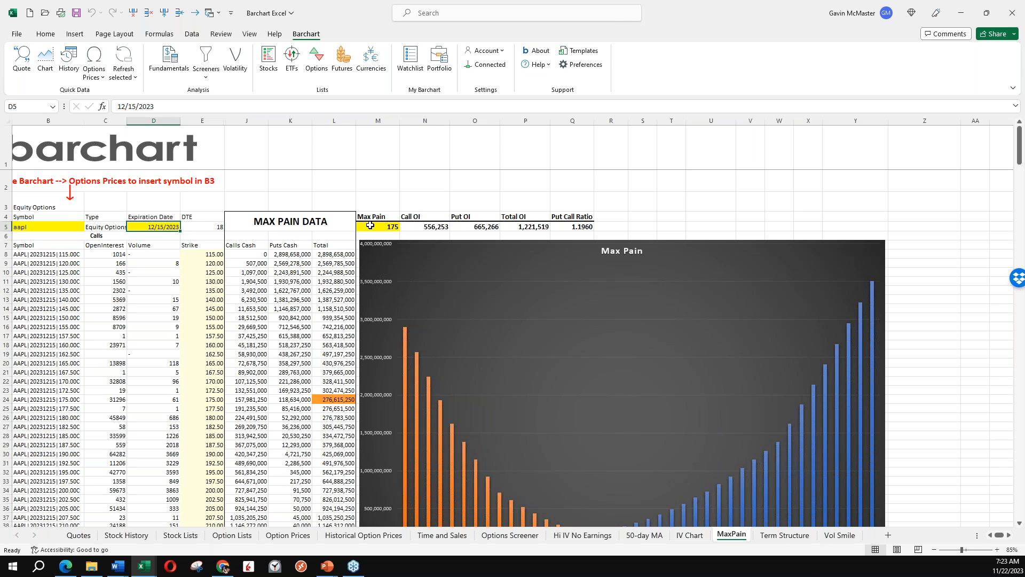
Step: Review the Apple max pain data and chart, and set the symbol in B5 to tsla
{"action": "scroll", "coordinate": [592, 421], "scroll_direction": "down", "scroll_amount": 3}
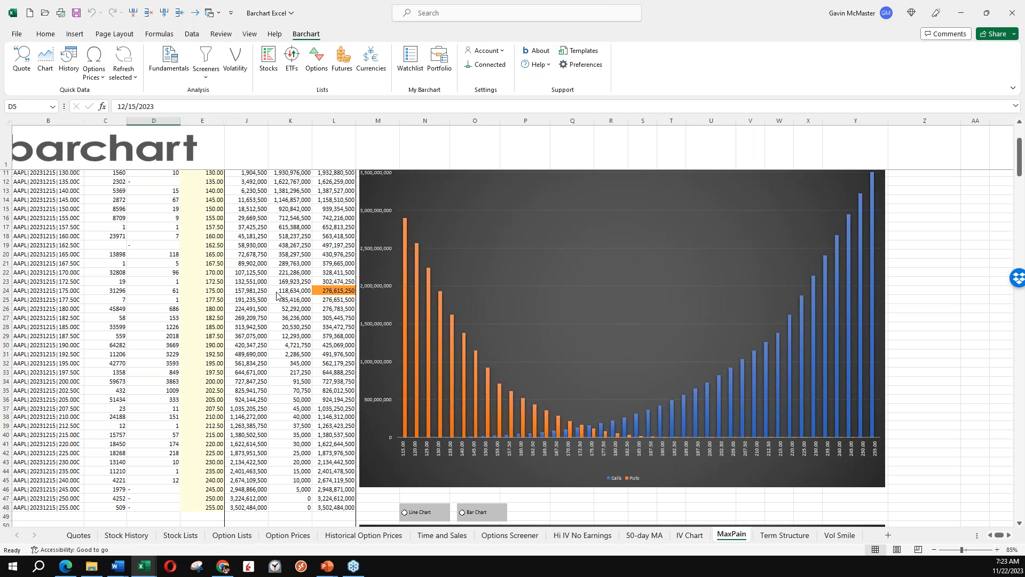
{"action": "scroll", "coordinate": [277, 295], "scroll_direction": "up", "scroll_amount": 3}
{"action": "left_click", "coordinate": [44, 223]}
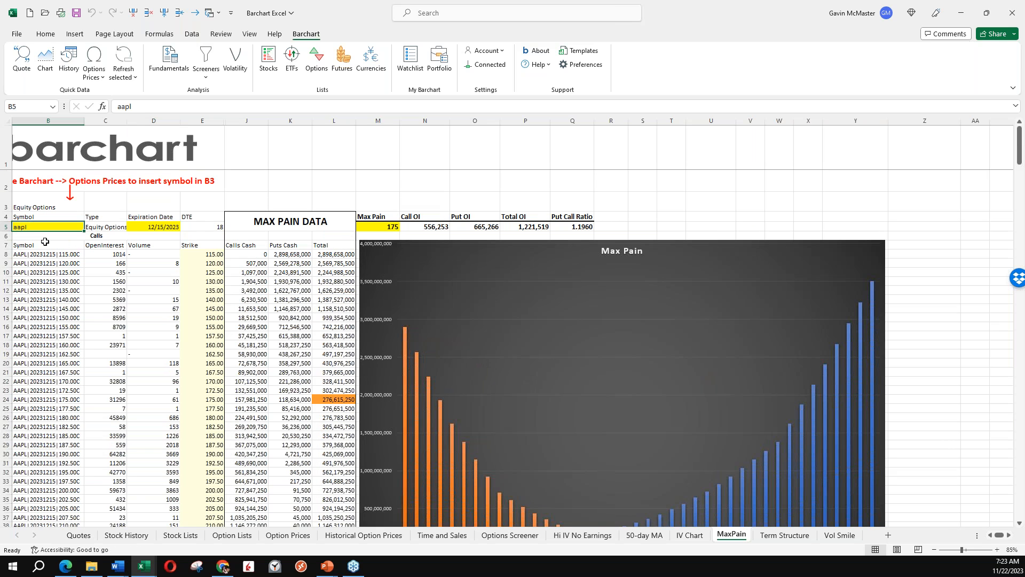
{"action": "type", "text": "tsla"}
{"action": "key", "text": "Return"}
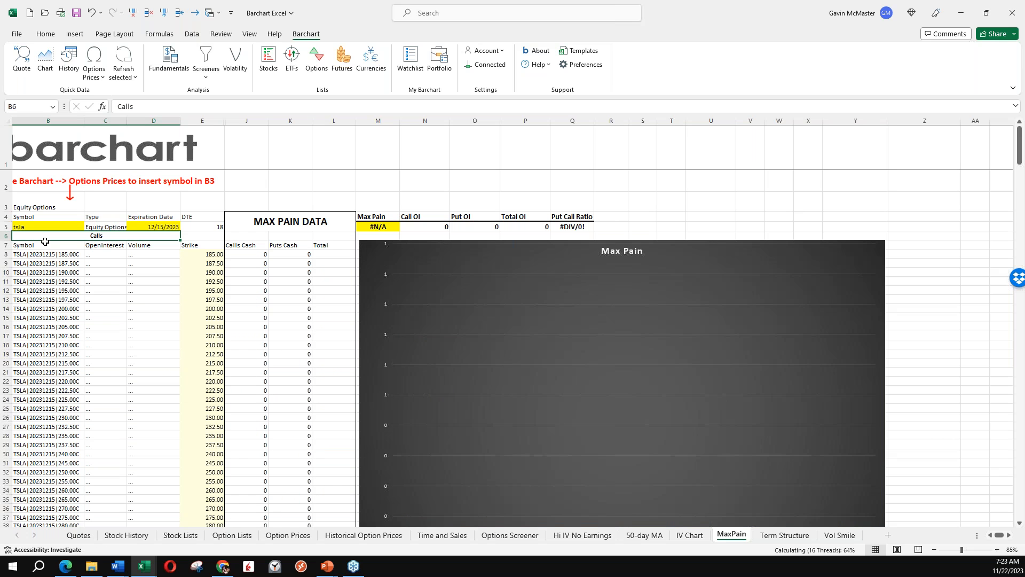
Step: Examine Tesla's max pain table and its calls and puts chart for the expiration date in D5
{"action": "left_click", "coordinate": [133, 230]}
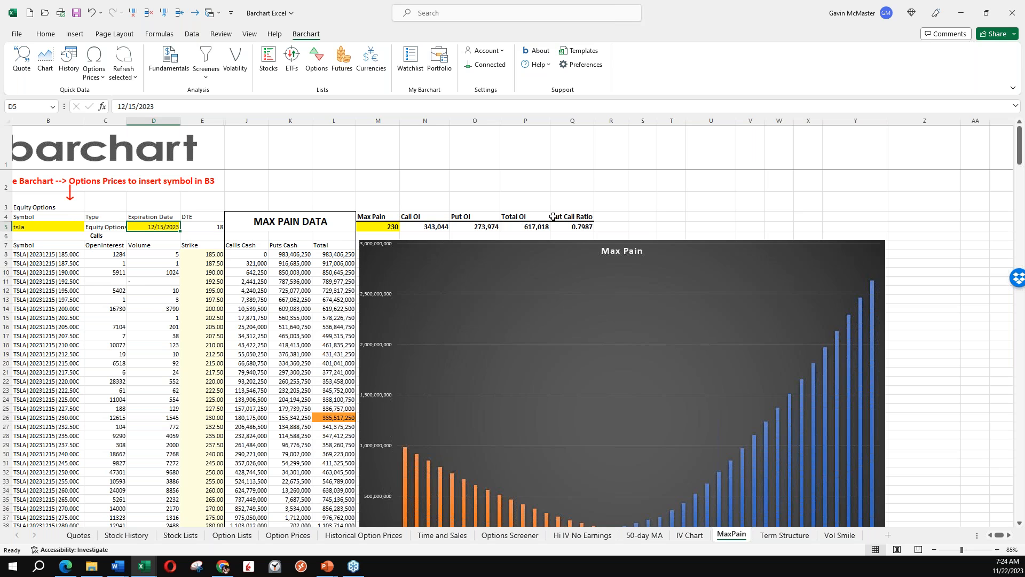
{"action": "scroll", "coordinate": [618, 321], "scroll_direction": "down", "scroll_amount": 2}
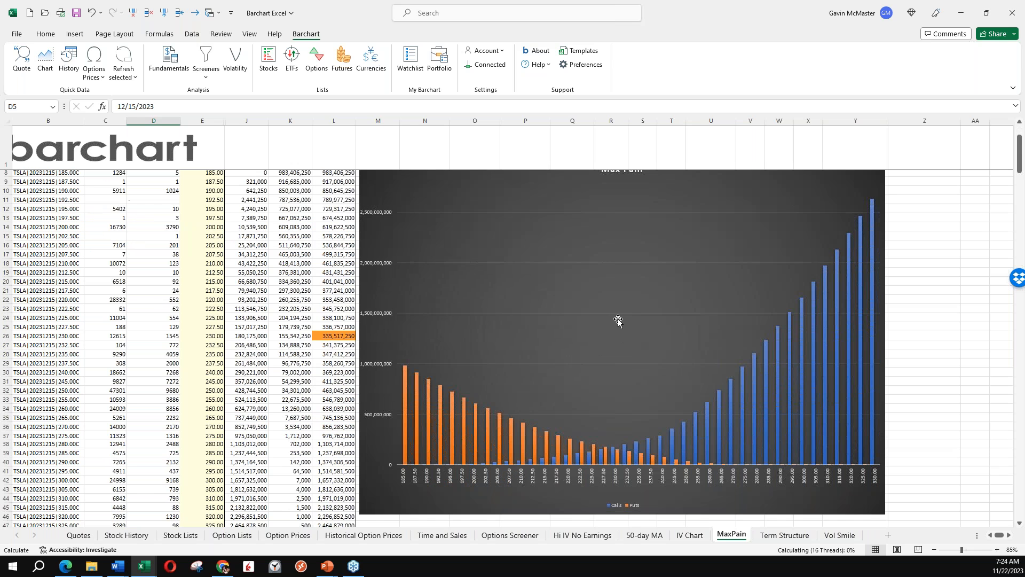
{"action": "scroll", "coordinate": [618, 320], "scroll_direction": "down", "scroll_amount": 1}
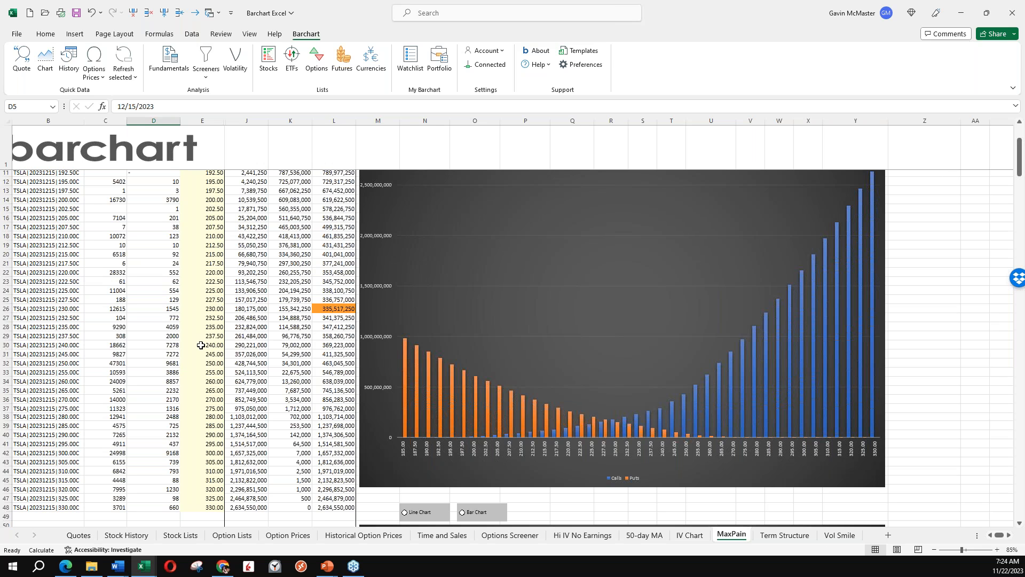
{"action": "scroll", "coordinate": [200, 345], "scroll_direction": "up", "scroll_amount": 4}
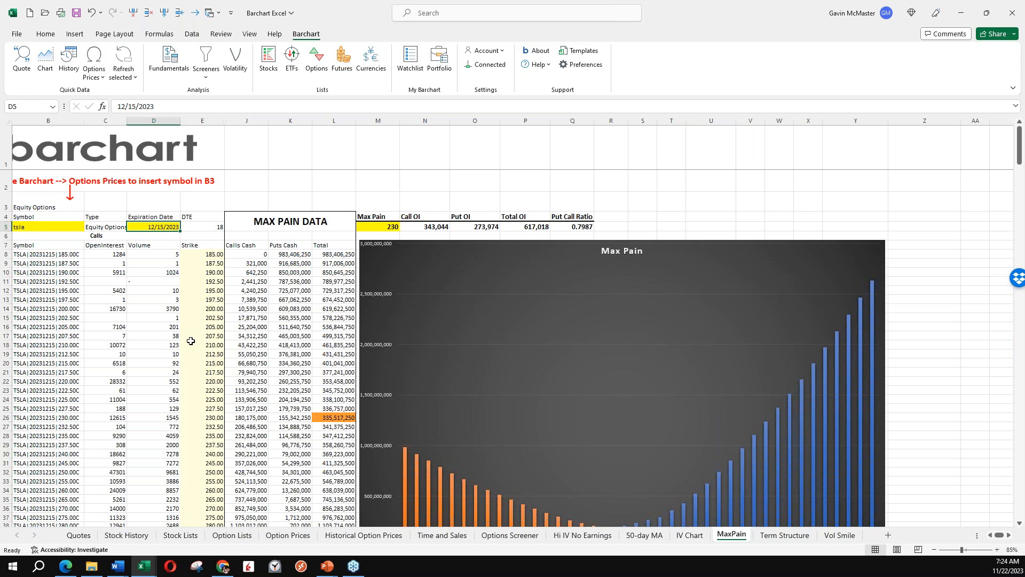
Step: Switch to the Term Structure sheet, start a volatility analysis at cell A1, and select the NASDAQ stock AAPL
{"action": "left_click", "coordinate": [785, 534]}
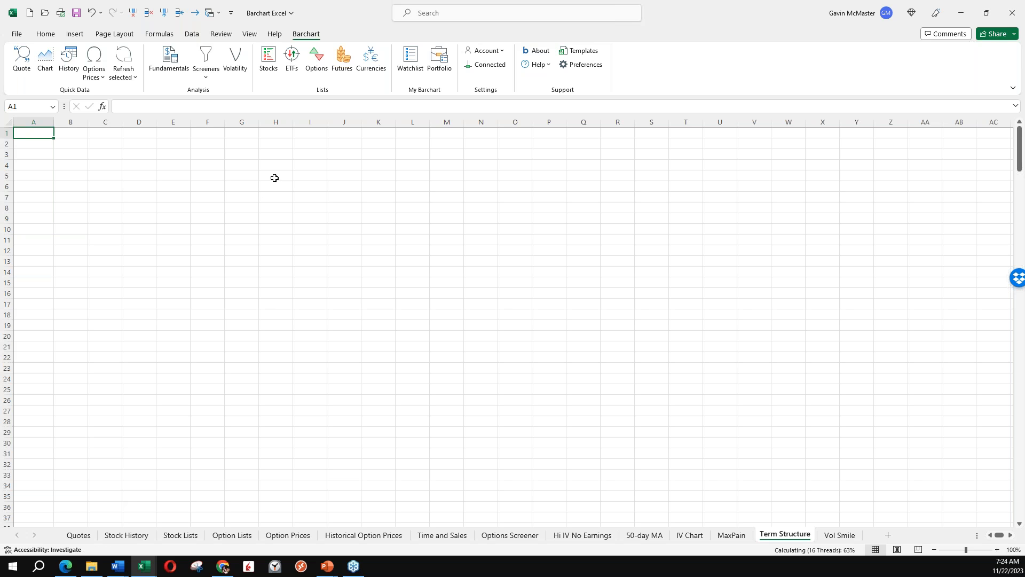
{"action": "left_click", "coordinate": [235, 59]}
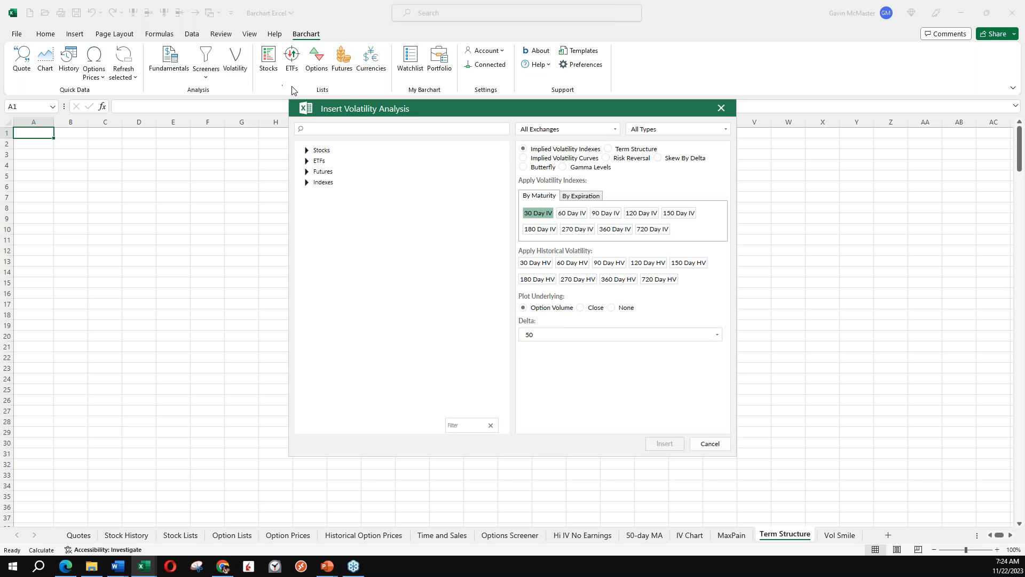
{"action": "left_click", "coordinate": [347, 129]}
{"action": "type", "text": "aapl"}
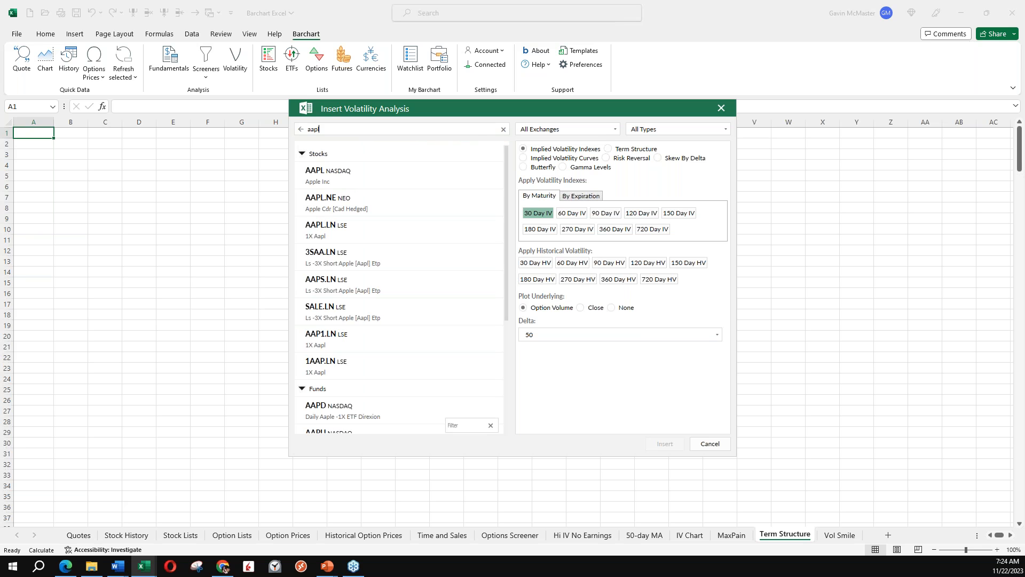
{"action": "left_click", "coordinate": [394, 174]}
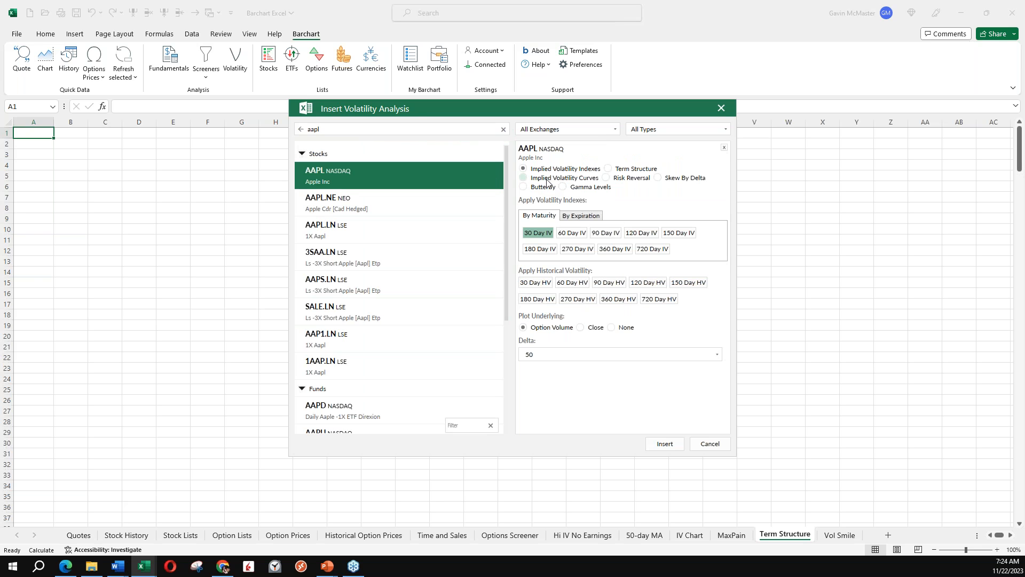
Step: Set the analysis to Term Structure By Expiration with all expirations, and insert the Apple chart and data
{"action": "left_click", "coordinate": [609, 168]}
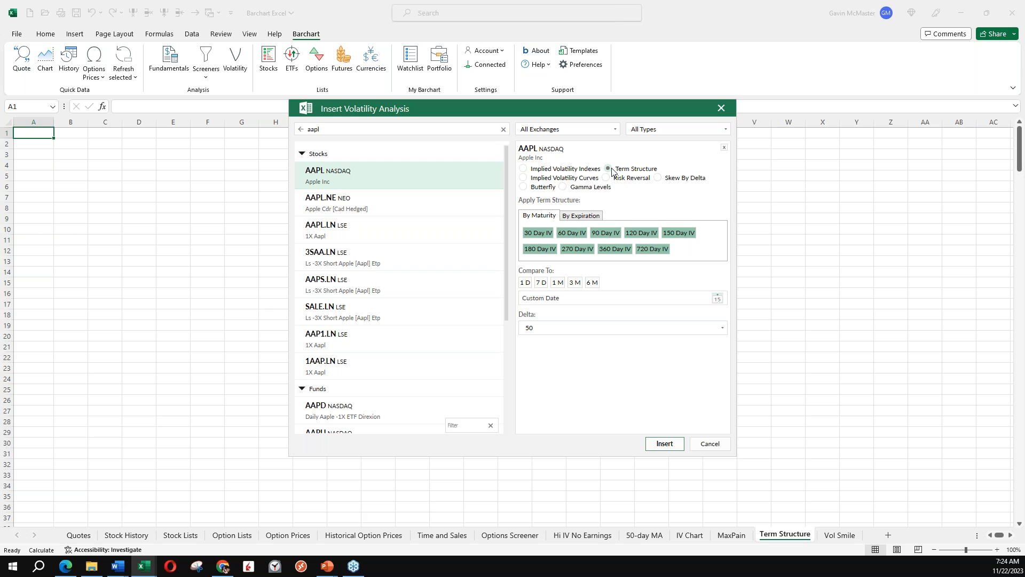
{"action": "left_click", "coordinate": [579, 216]}
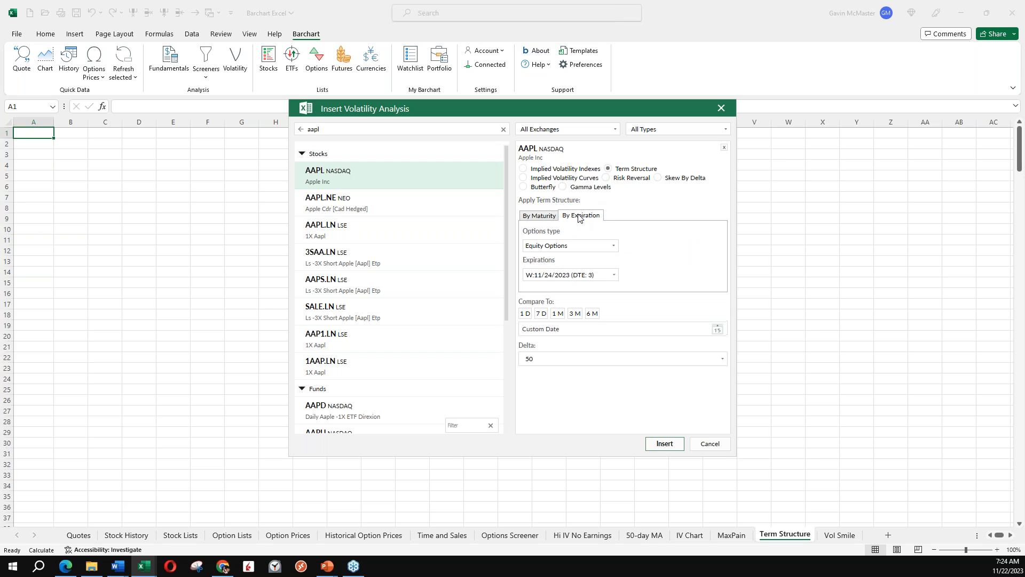
{"action": "left_click", "coordinate": [612, 274]}
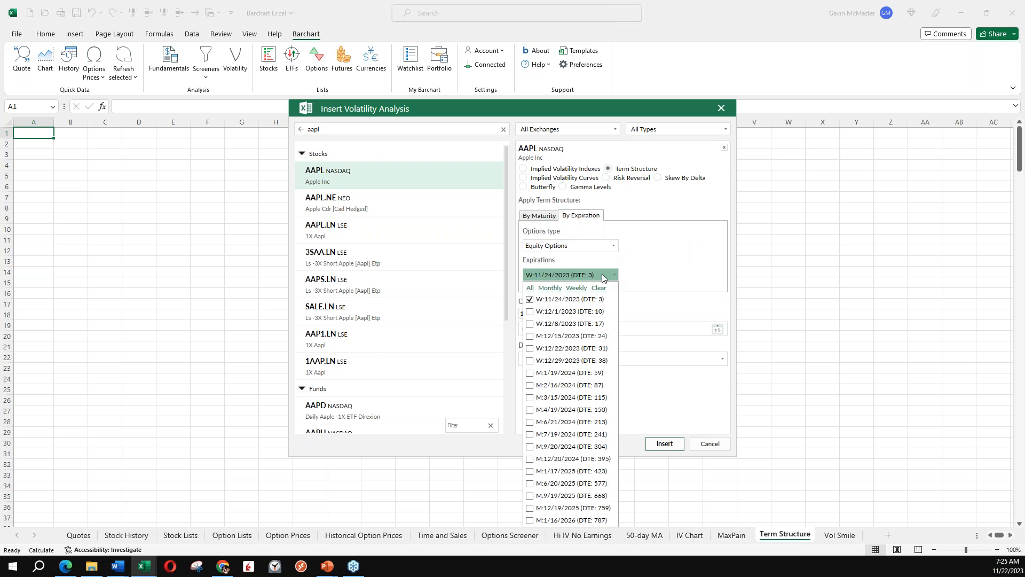
{"action": "left_click", "coordinate": [530, 289]}
{"action": "left_click", "coordinate": [648, 379]}
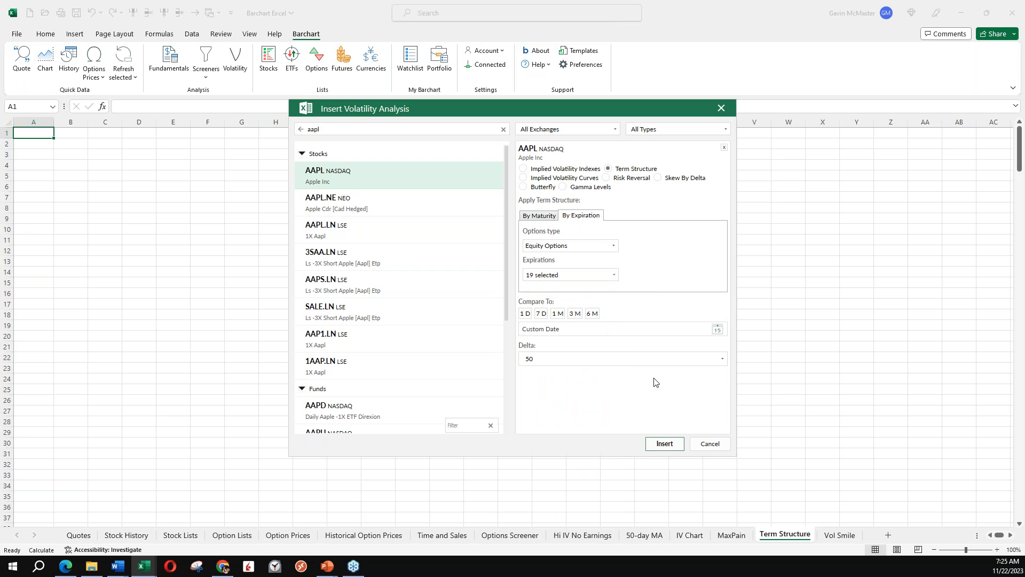
{"action": "left_click", "coordinate": [669, 439]}
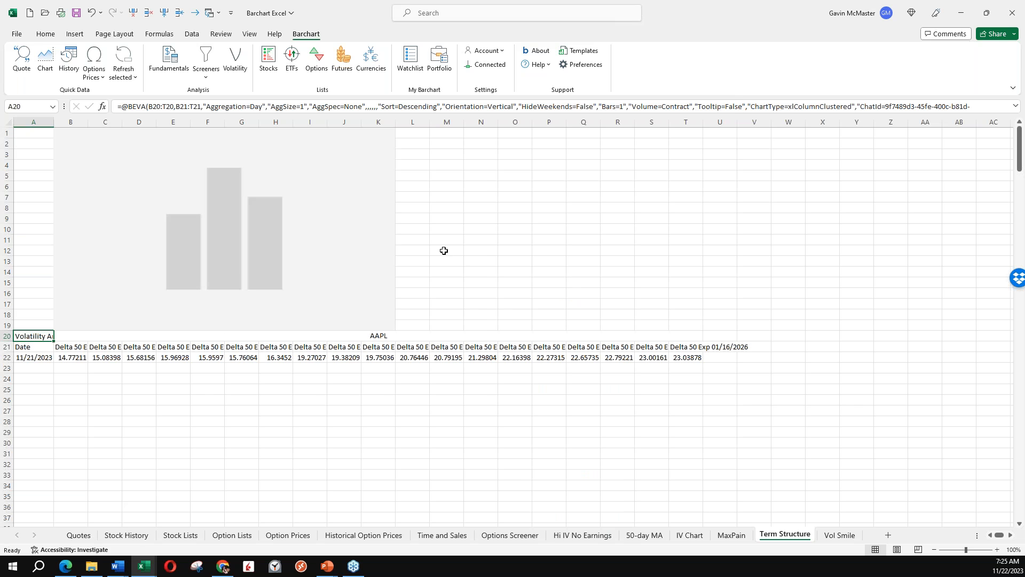
Step: Resize the Apple term structure chart to span about columns B to E and rows 1 to 18
{"action": "left_click", "coordinate": [395, 330]}
{"action": "mouse_move", "coordinate": [394, 331]}
{"action": "left_mouse_down"}
{"action": "mouse_move", "coordinate": [459, 418]}
{"action": "mouse_move", "coordinate": [428, 395]}
{"action": "mouse_move", "coordinate": [395, 327]}
{"action": "left_mouse_up"}
{"action": "left_click_drag", "start_coordinate": [304, 246], "coordinate": [496, 420]}
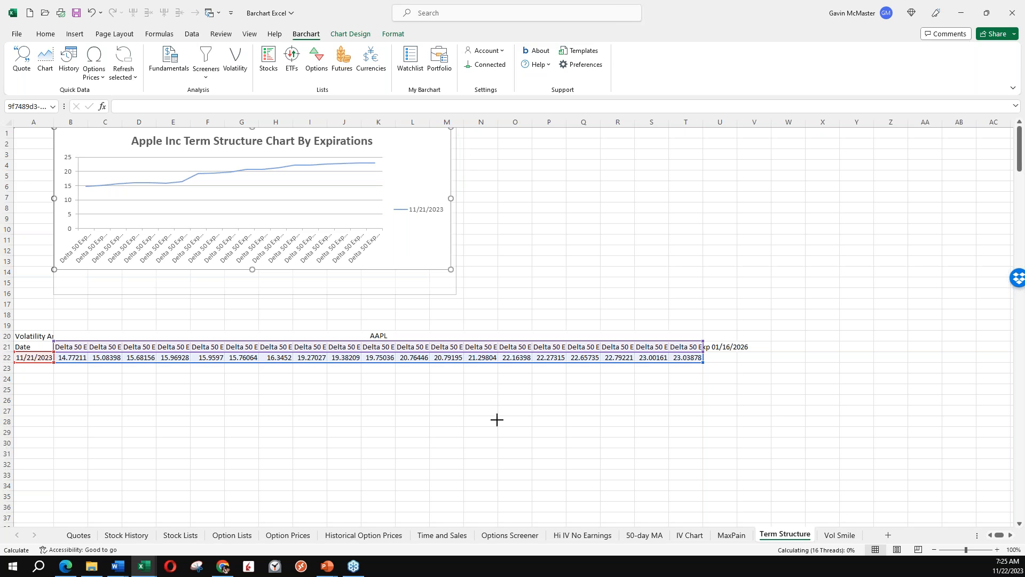
{"action": "left_click_drag", "start_coordinate": [415, 321], "coordinate": [371, 241]}
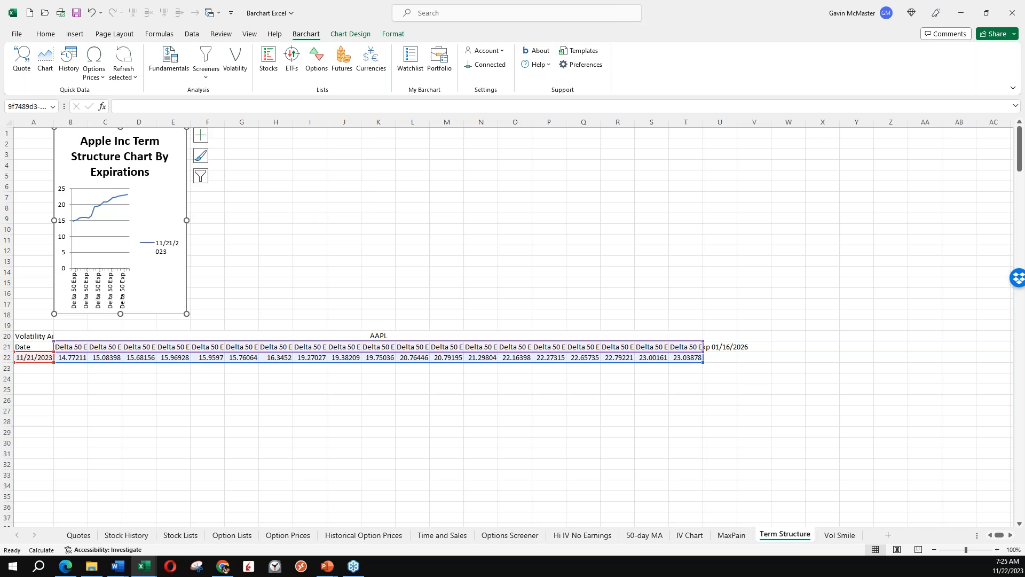
Step: Start a volatility analysis at cell A25, choosing Term Structure By Expiration for the NASDAQ stock TSLA
{"action": "left_click", "coordinate": [48, 389]}
{"action": "scroll", "coordinate": [172, 359], "scroll_direction": "down", "scroll_amount": 3}
{"action": "scroll", "coordinate": [171, 360], "scroll_direction": "down", "scroll_amount": 2}
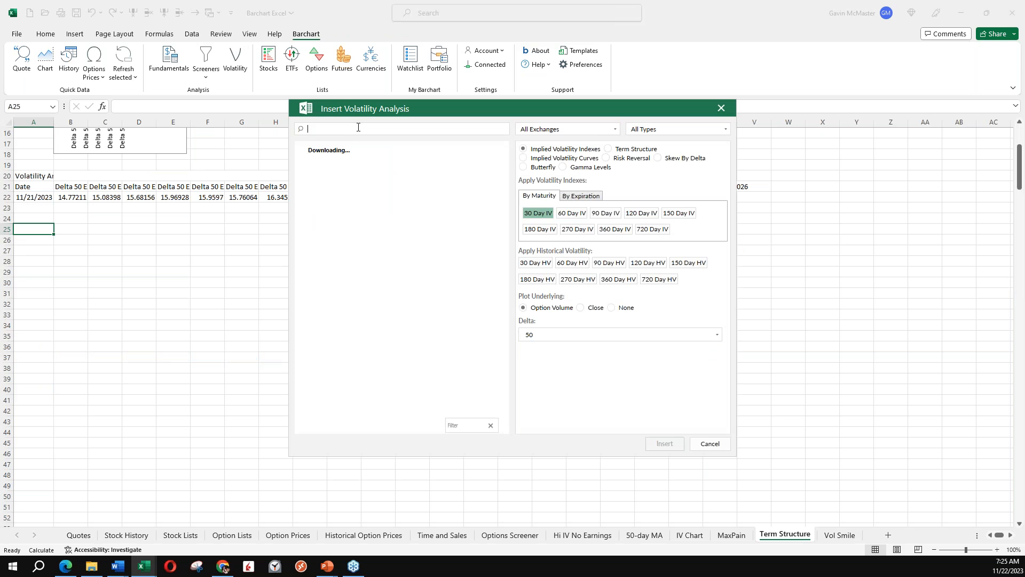
{"action": "type", "text": "tsla"}
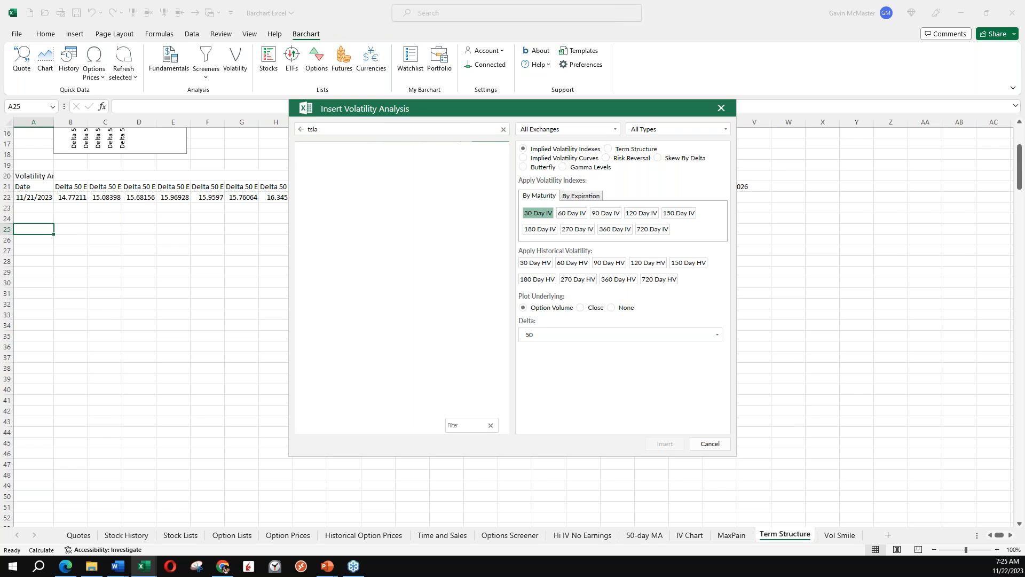
{"action": "left_click", "coordinate": [636, 152]}
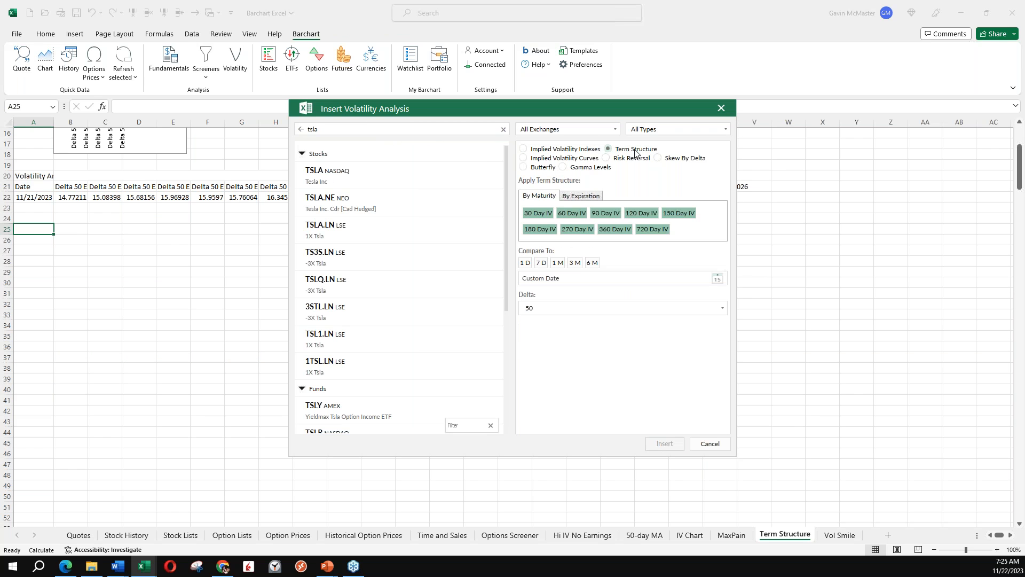
{"action": "left_click", "coordinate": [587, 194]}
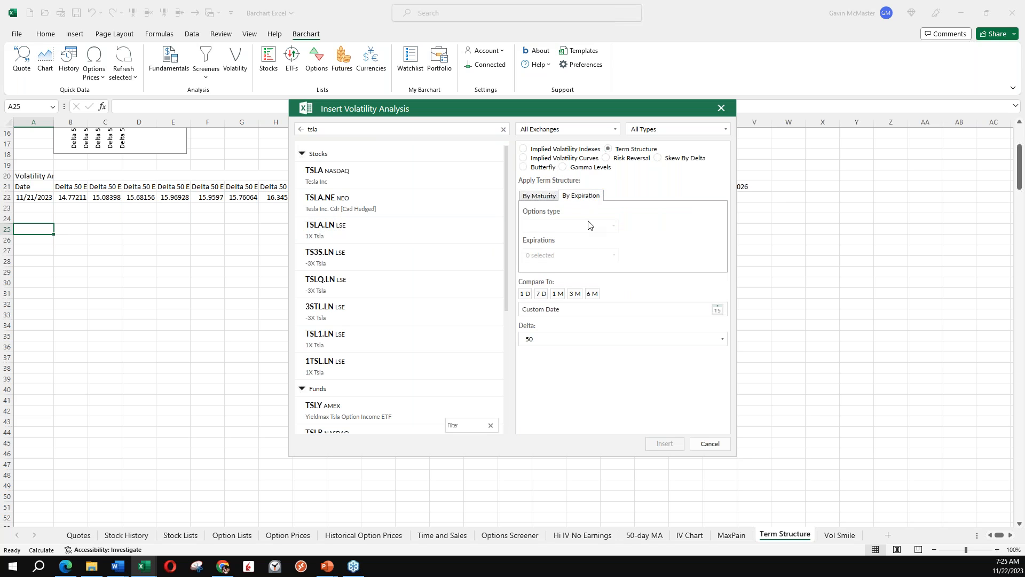
{"action": "left_click", "coordinate": [370, 175]}
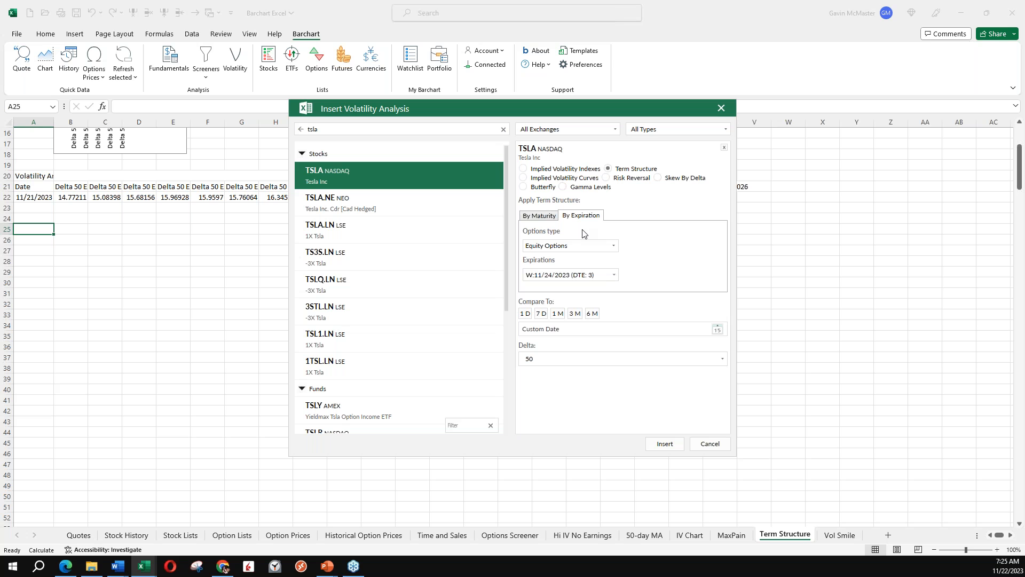
Step: Include all Tesla expirations and insert the term structure chart and data below the Apple data
{"action": "left_click", "coordinate": [614, 274]}
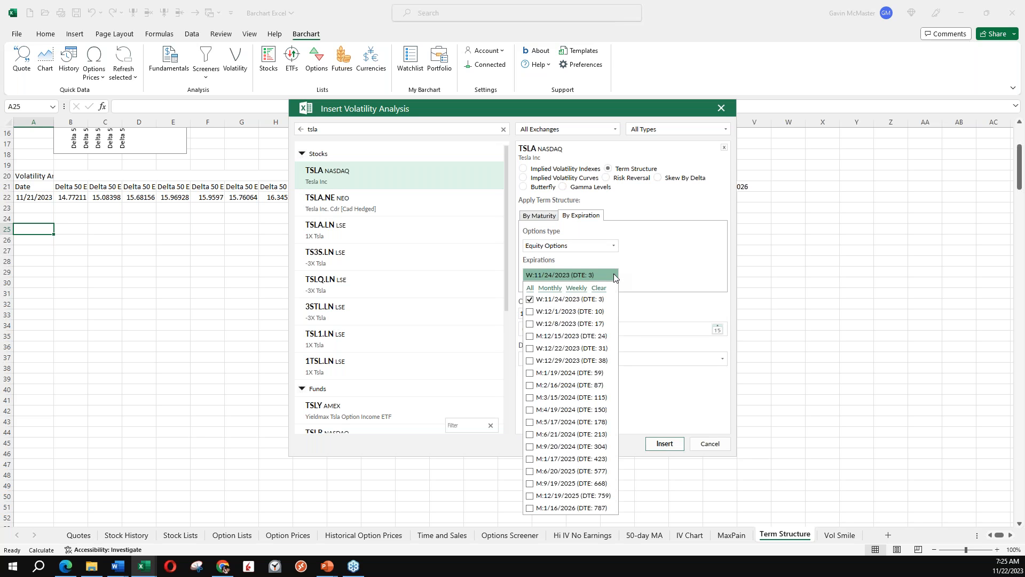
{"action": "left_click", "coordinate": [530, 289]}
{"action": "left_click", "coordinate": [632, 445]}
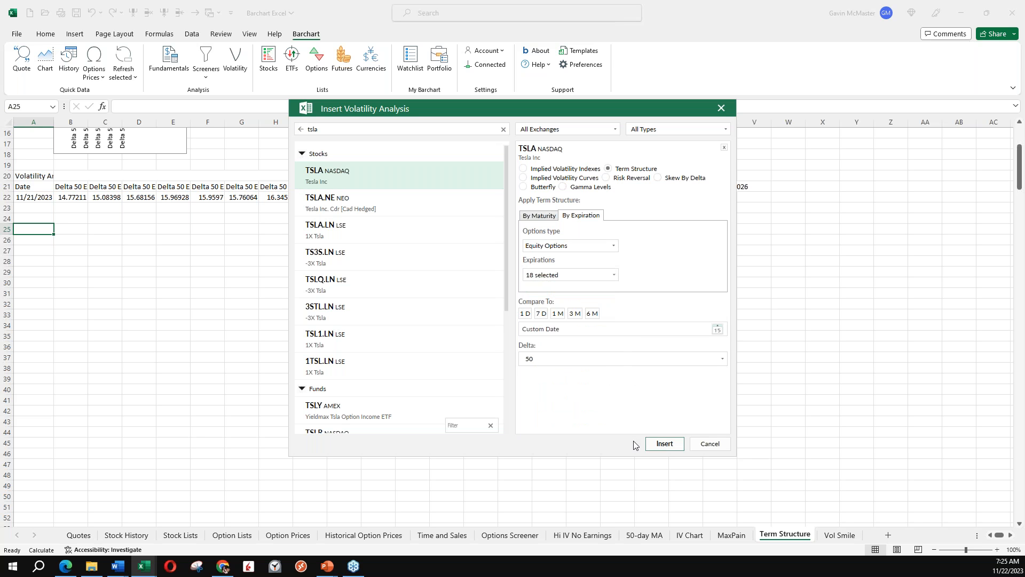
{"action": "left_click", "coordinate": [664, 444]}
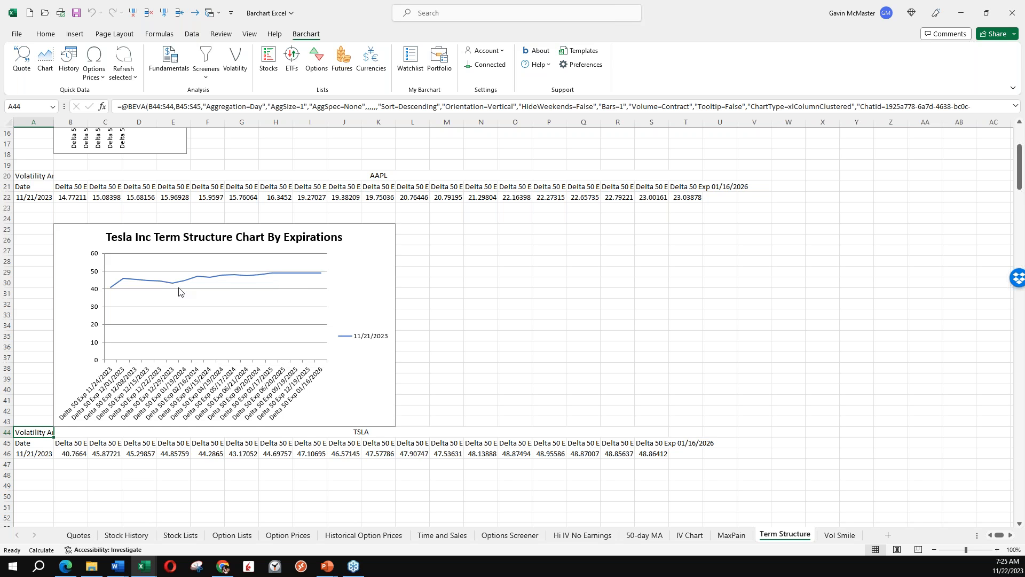
Step: Start a volatility analysis at cell A48, choosing Term Structure By Expiration for the NASDAQ stock ADBE
{"action": "scroll", "coordinate": [232, 320], "scroll_direction": "down", "scroll_amount": 2}
{"action": "left_click", "coordinate": [22, 414]}
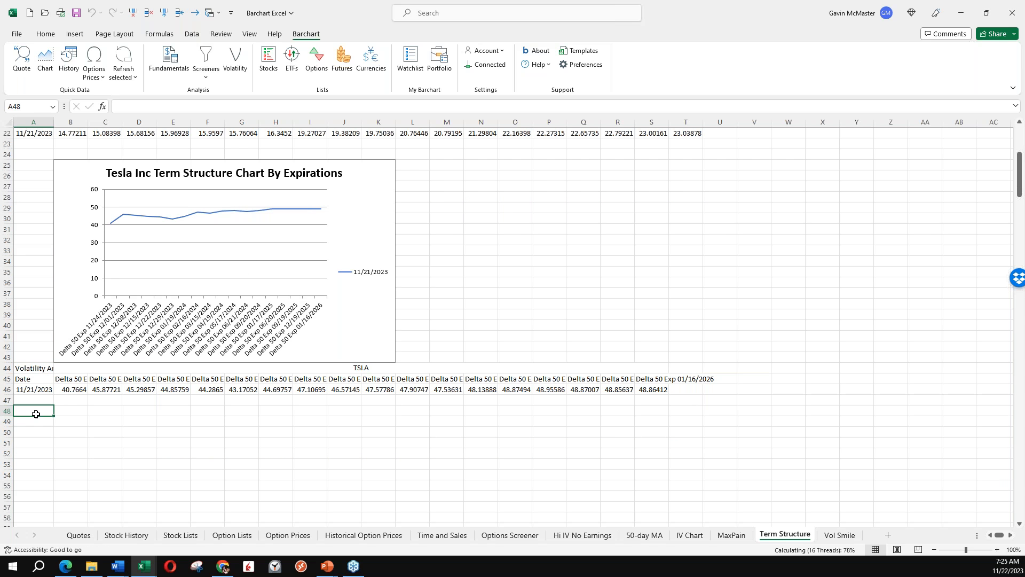
{"action": "left_click", "coordinate": [235, 60]}
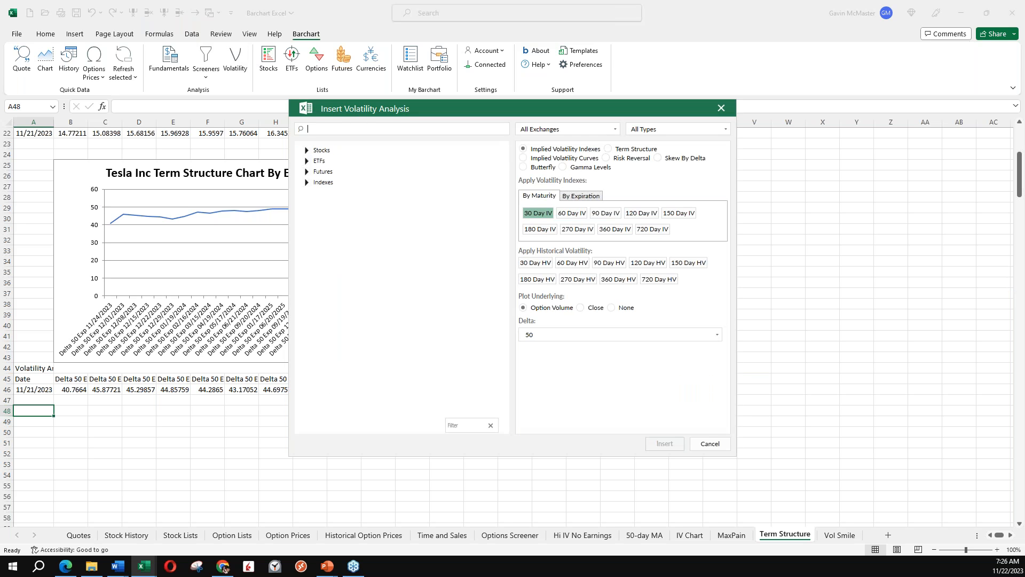
{"action": "type", "text": "adbe"}
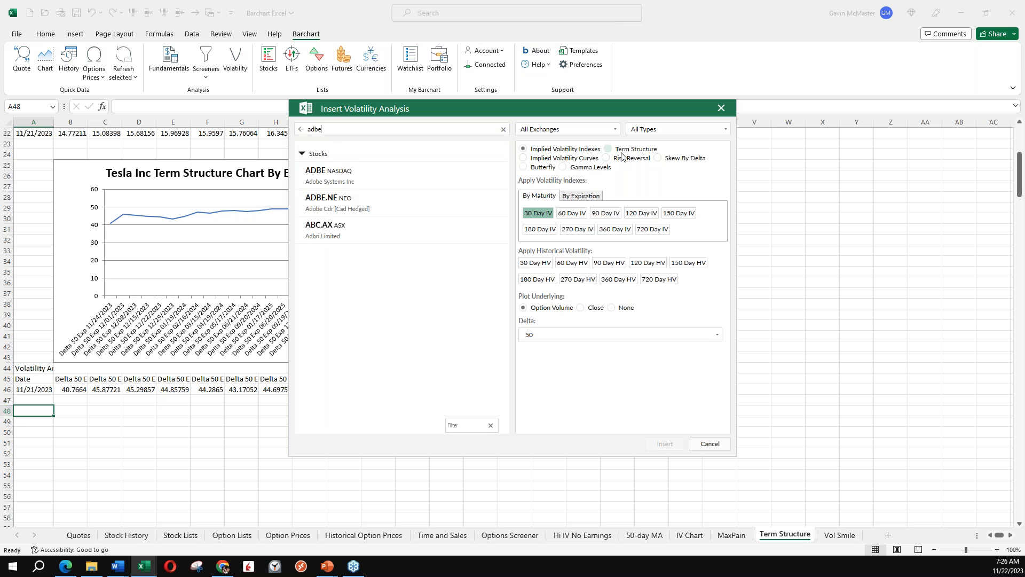
{"action": "left_click", "coordinate": [623, 152]}
{"action": "left_click", "coordinate": [584, 198]}
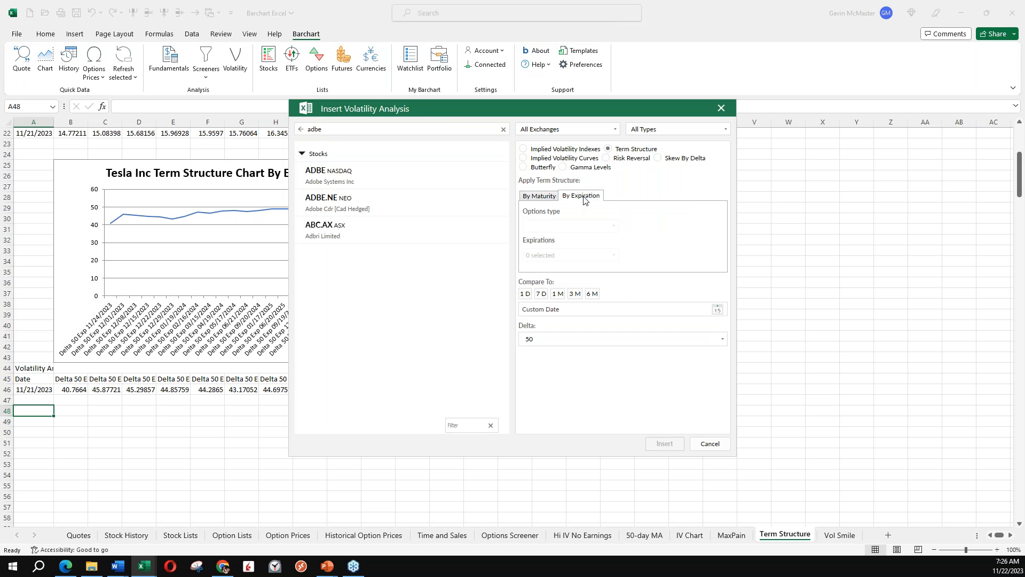
{"action": "left_click", "coordinate": [370, 174]}
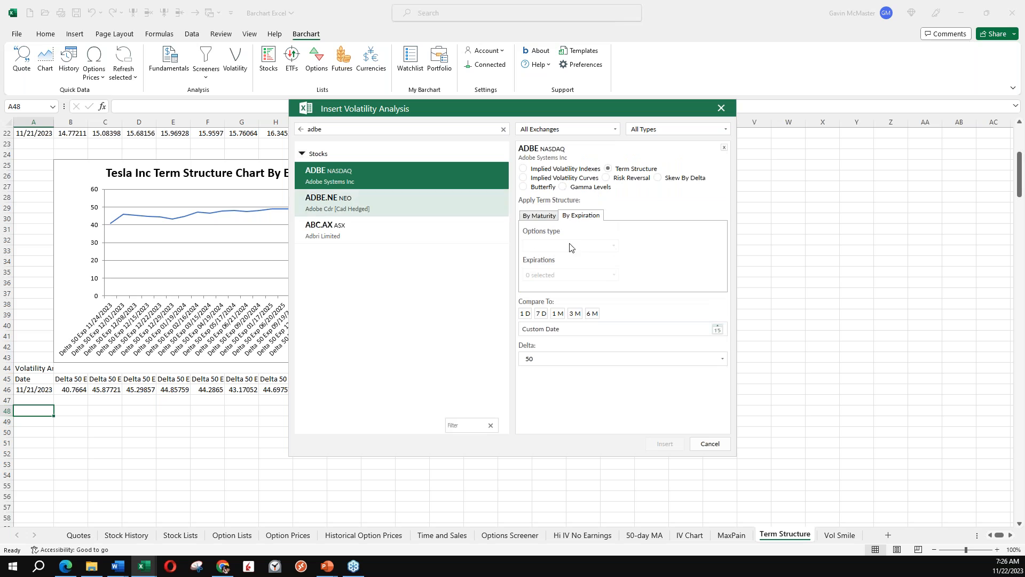
{"action": "left_click", "coordinate": [540, 217]}
{"action": "left_click", "coordinate": [581, 215]}
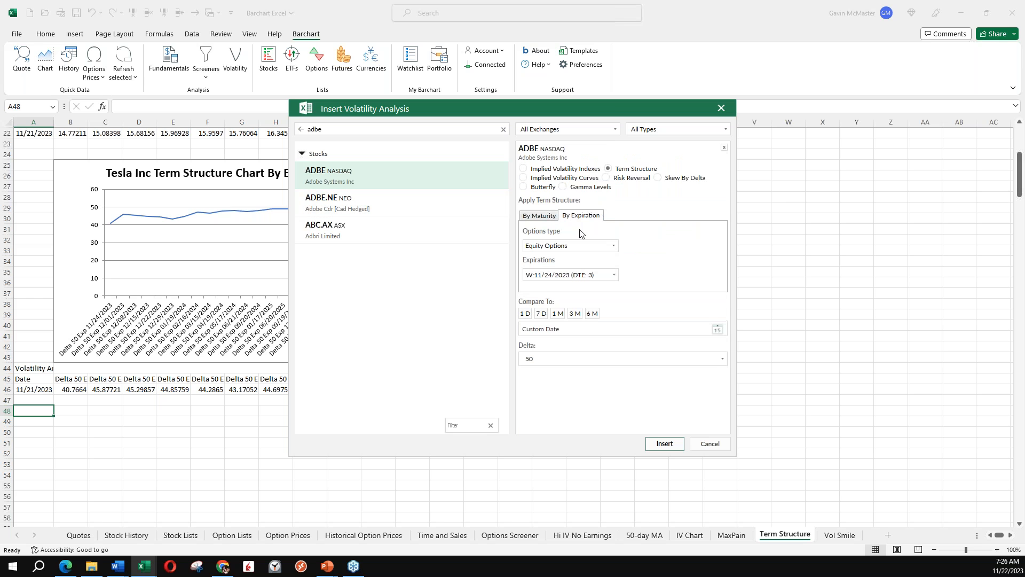
Step: Include all Adobe expirations, insert the term structure chart and data, and review the resulting curve
{"action": "left_click", "coordinate": [615, 274]}
{"action": "left_click", "coordinate": [530, 288]}
{"action": "left_click", "coordinate": [664, 443]}
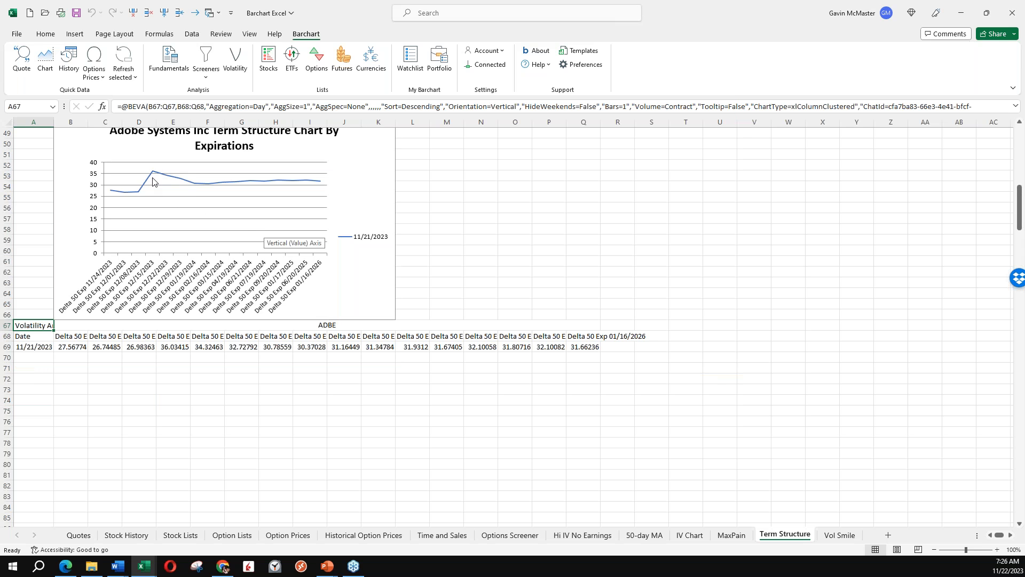
{"action": "scroll", "coordinate": [152, 181], "scroll_direction": "up", "scroll_amount": 1}
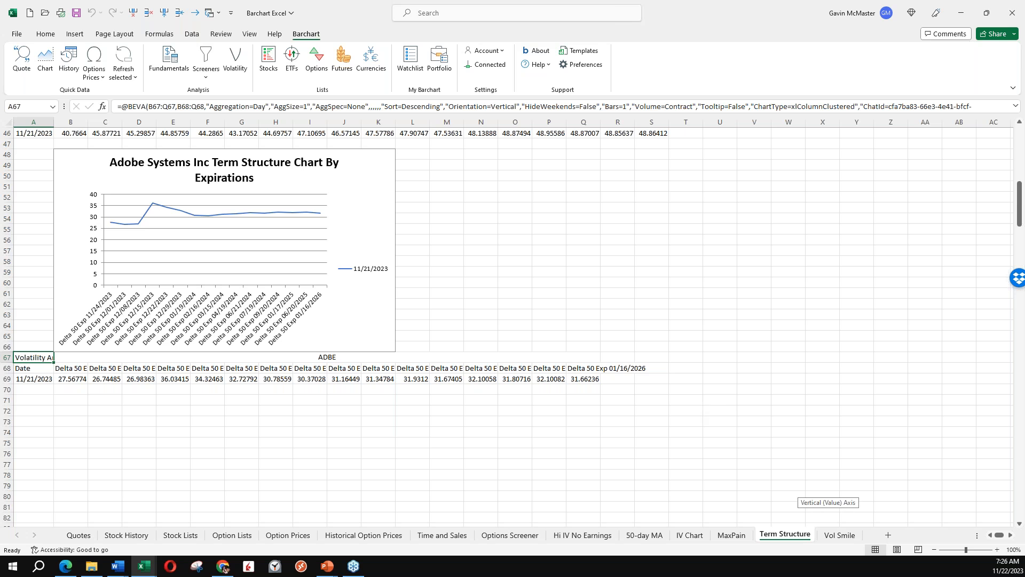
Step: Switch to the Vol Smile sheet and examine the implied volatility curve for Tesla
{"action": "left_click", "coordinate": [839, 535]}
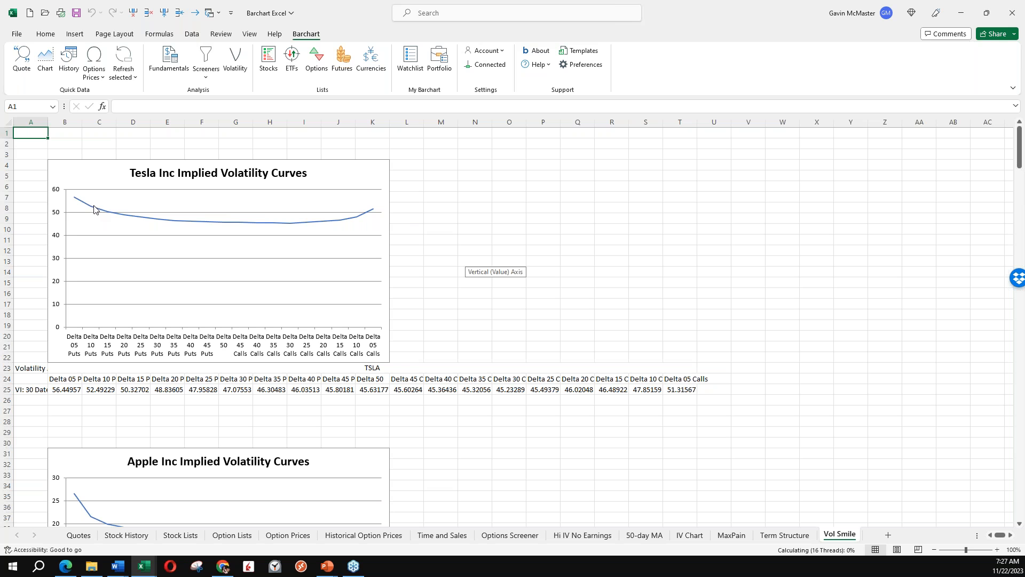
Step: Examine the Apple, Amazon and Nvidia implied volatility curves below the Tesla chart on the Vol Smile sheet
{"action": "scroll", "coordinate": [203, 245], "scroll_direction": "down", "scroll_amount": 2}
{"action": "scroll", "coordinate": [203, 245], "scroll_direction": "down", "scroll_amount": 6}
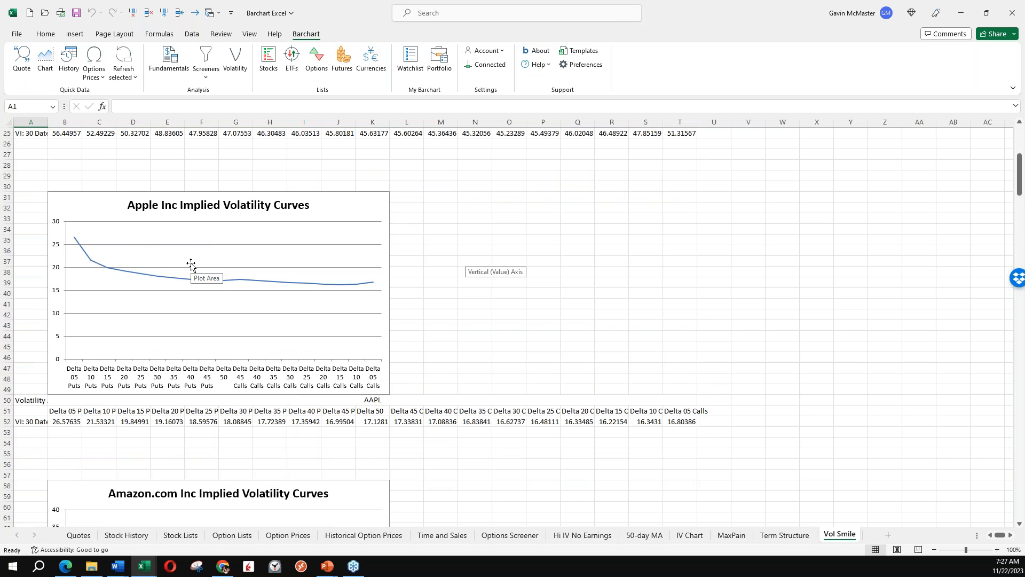
{"action": "scroll", "coordinate": [168, 261], "scroll_direction": "down", "scroll_amount": 1}
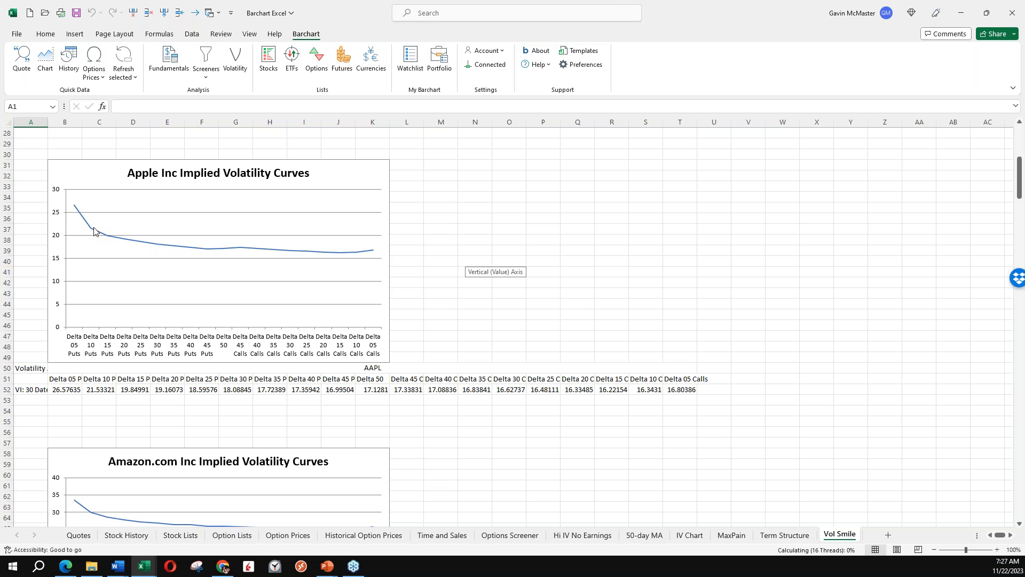
{"action": "scroll", "coordinate": [162, 247], "scroll_direction": "down", "scroll_amount": 5}
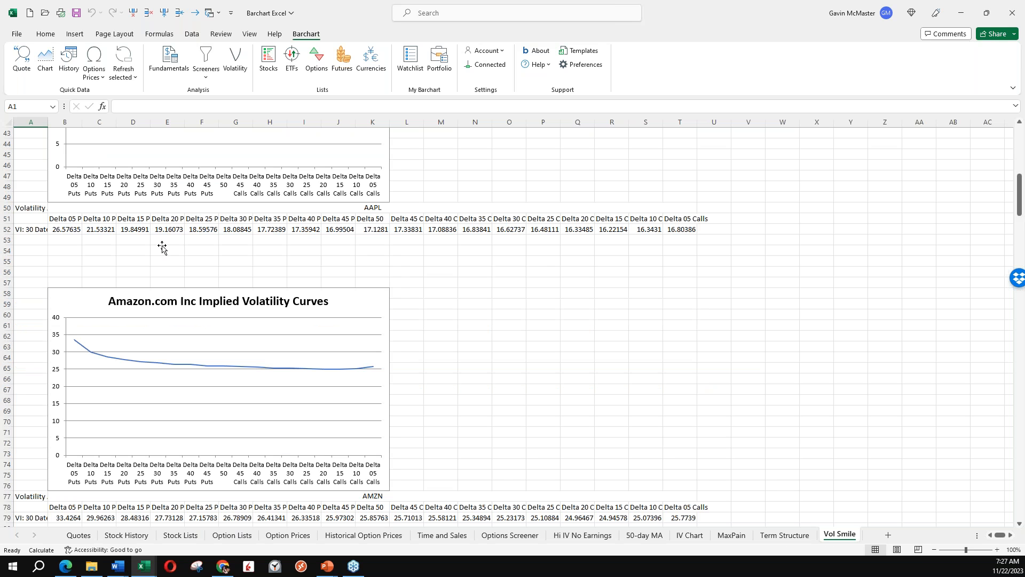
{"action": "scroll", "coordinate": [162, 247], "scroll_direction": "down", "scroll_amount": 6}
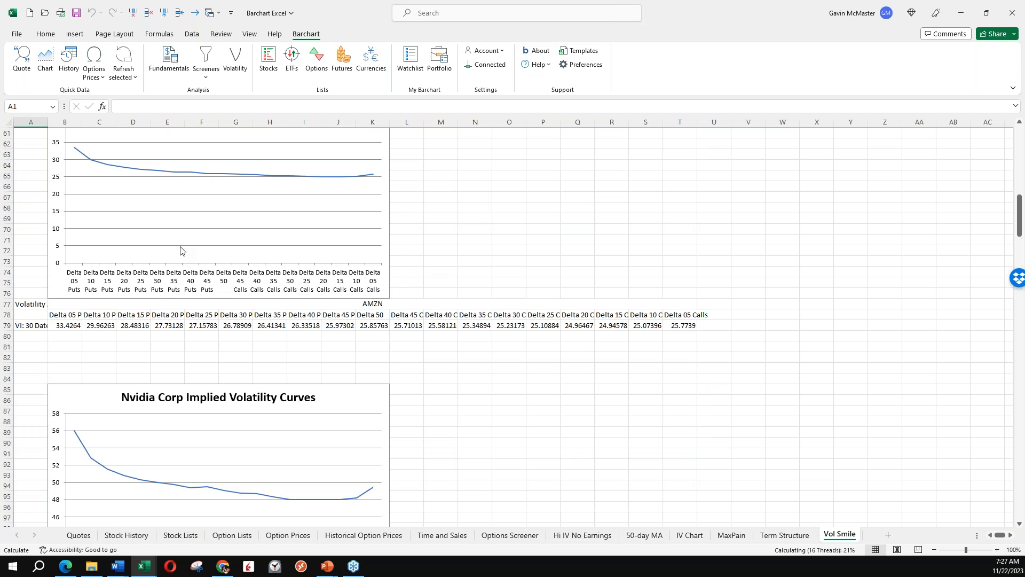
{"action": "scroll", "coordinate": [640, 246], "scroll_direction": "up", "scroll_amount": 20}
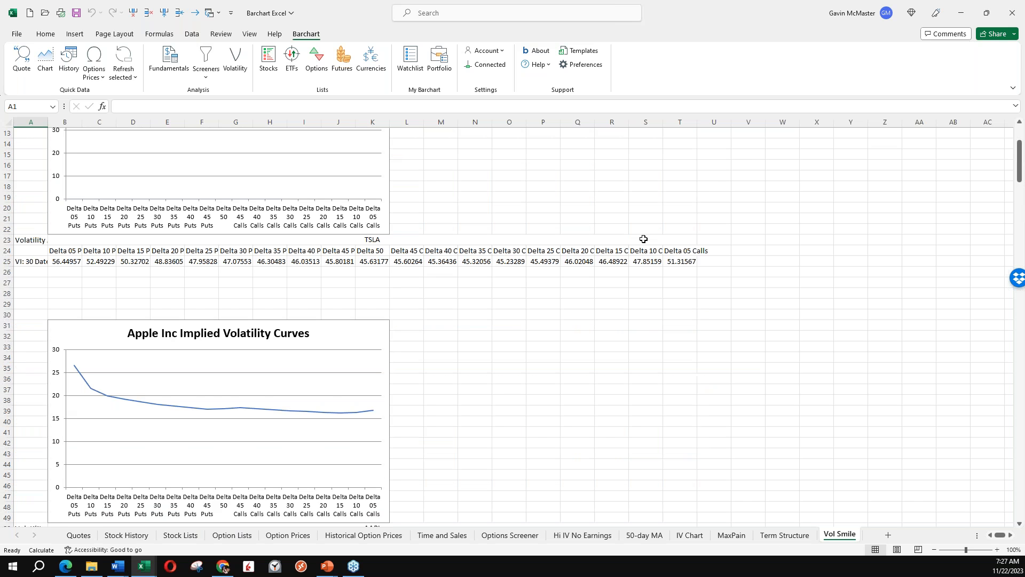
Step: Start a new volatility analysis at the empty cell W1, beside the Tesla implied volatility curve
{"action": "left_click", "coordinate": [752, 134]}
{"action": "key", "text": "Right"}
{"action": "key", "text": "Right"}
{"action": "key", "text": "Right"}
{"action": "key", "text": "Right"}
{"action": "key", "text": "Right"}
{"action": "key", "text": "Right"}
{"action": "key", "text": "Right"}
{"action": "key", "text": "Right"}
{"action": "key", "text": "Right"}
{"action": "key", "text": "Right"}
{"action": "key", "text": "Right"}
{"action": "key", "text": "Right"}
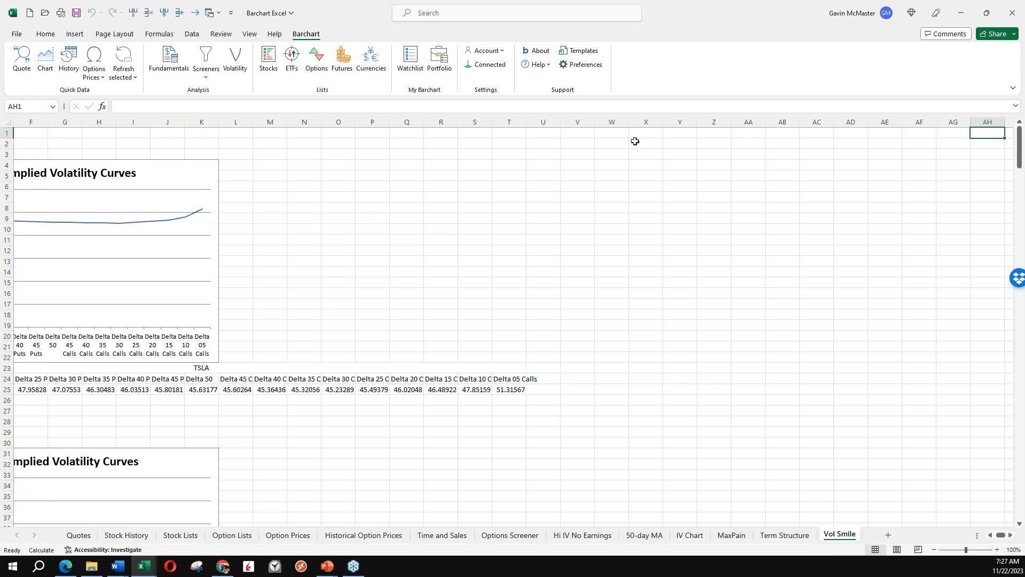
{"action": "left_click", "coordinate": [597, 136]}
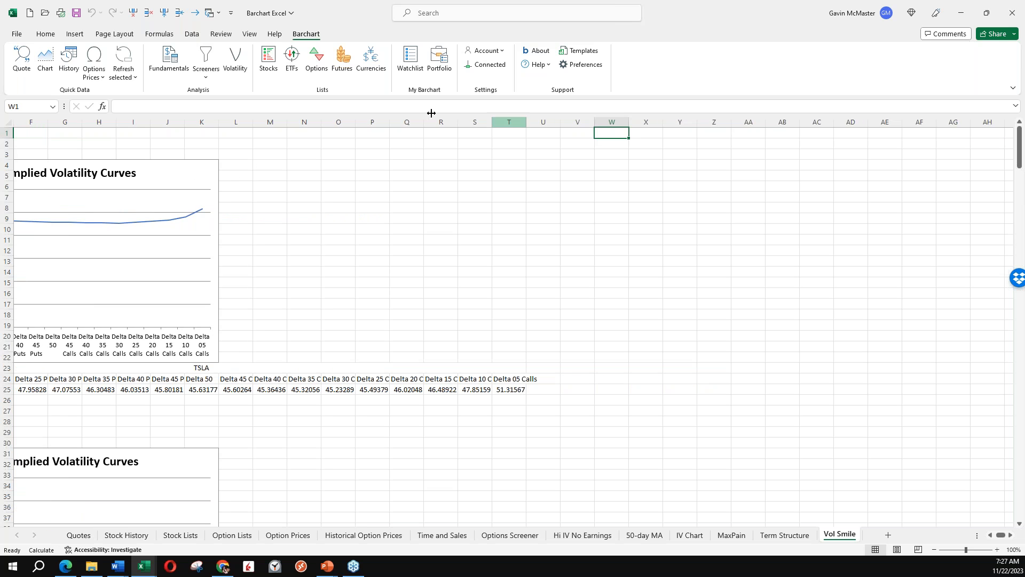
{"action": "left_click", "coordinate": [235, 60]}
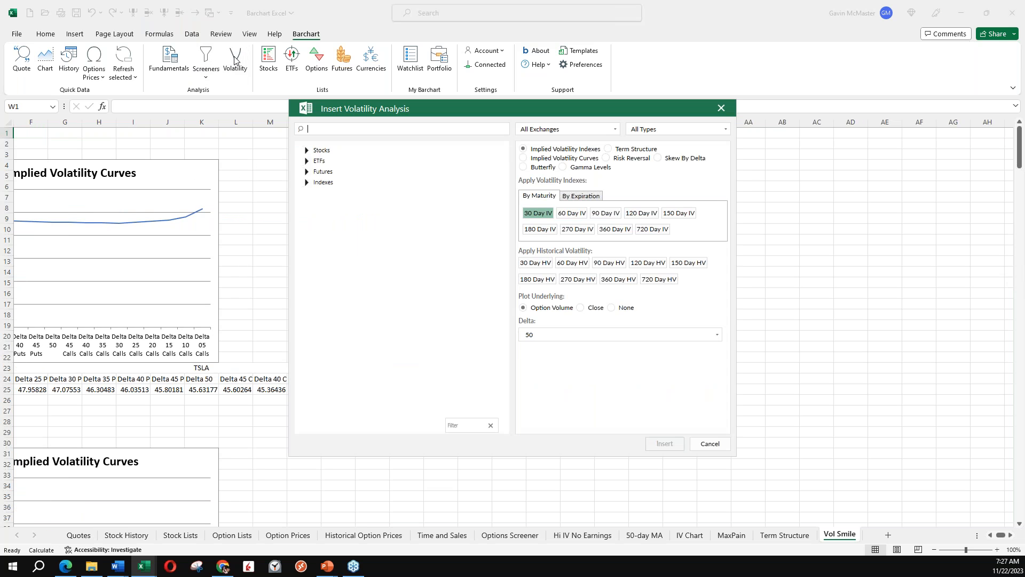
Step: Choose the NASDAQ stock AAPL with Implied Volatility Curves at 30 Day IV and insert the chart and data
{"action": "type", "text": "aapl"}
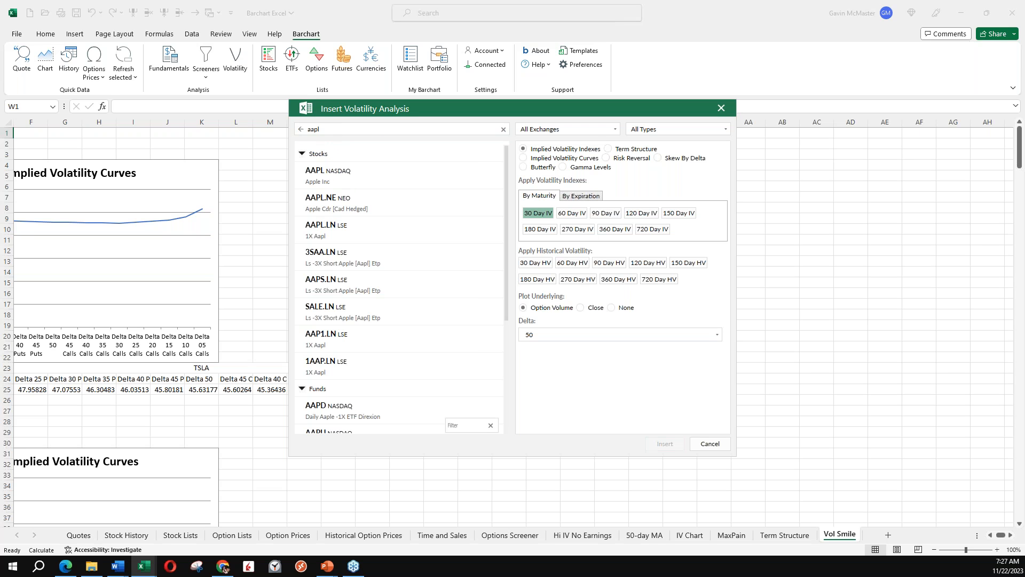
{"action": "left_click", "coordinate": [361, 168]}
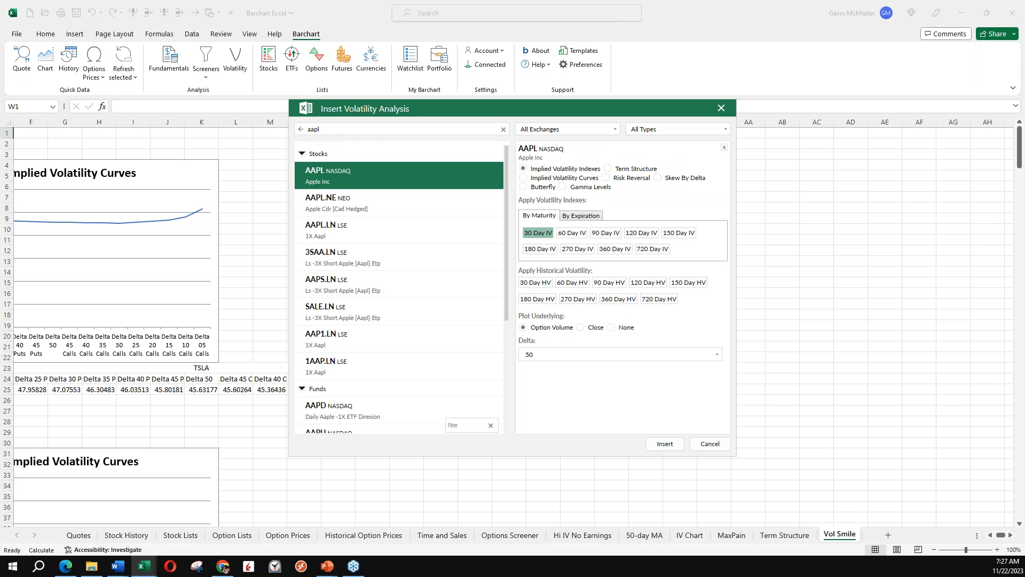
{"action": "left_click", "coordinate": [537, 181]}
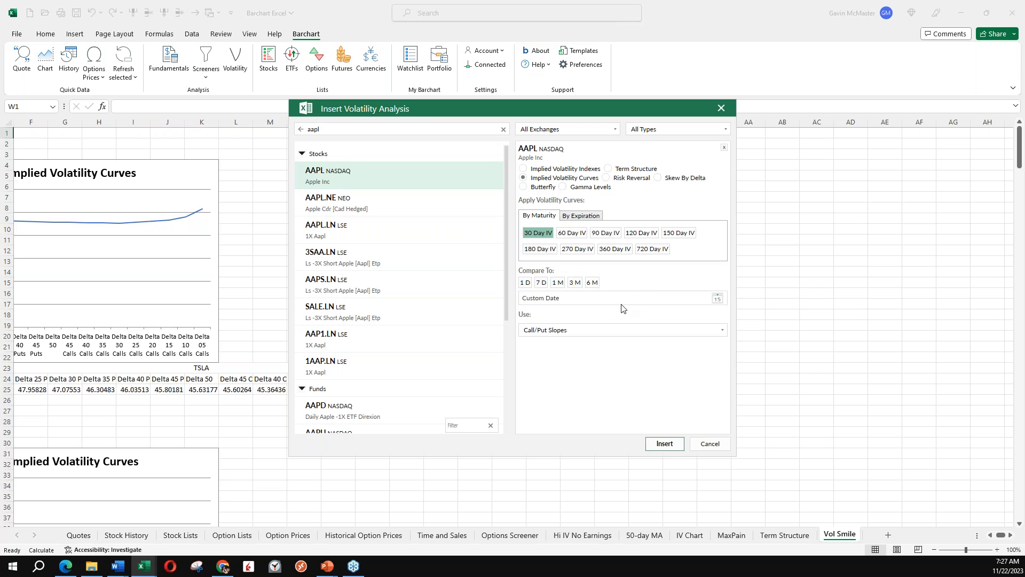
{"action": "left_click", "coordinate": [665, 444]}
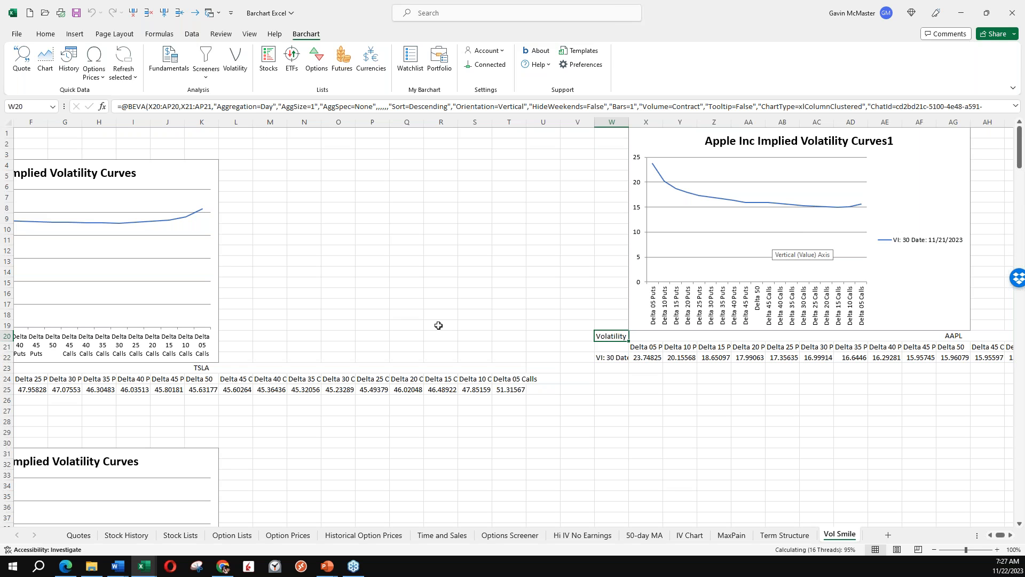
Step: Switch to the Option Prices sheet and review the position deltas of the NVDA, NFLX and AAPL options
{"action": "left_click", "coordinate": [288, 534]}
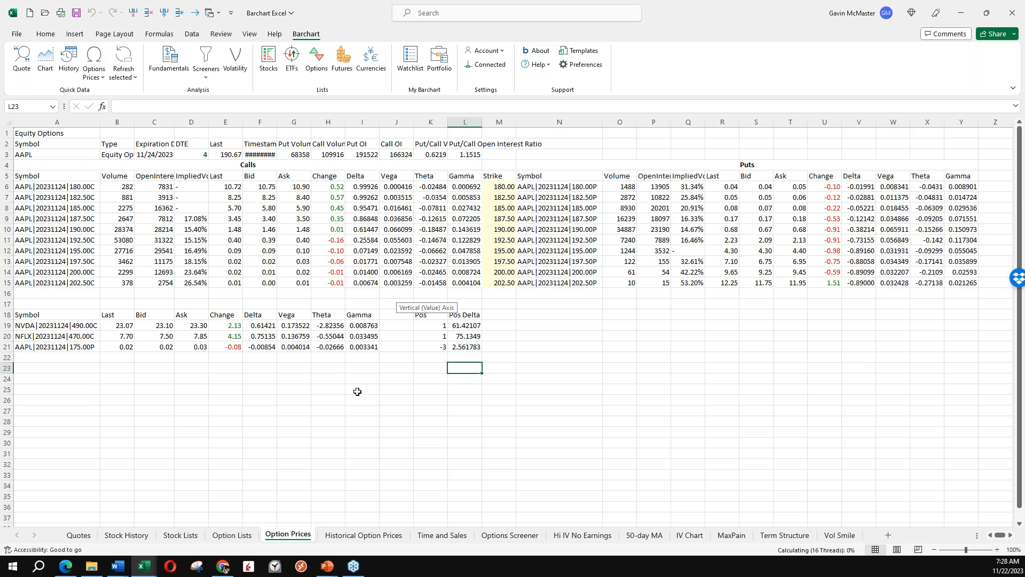
{"action": "left_click", "coordinate": [499, 326]}
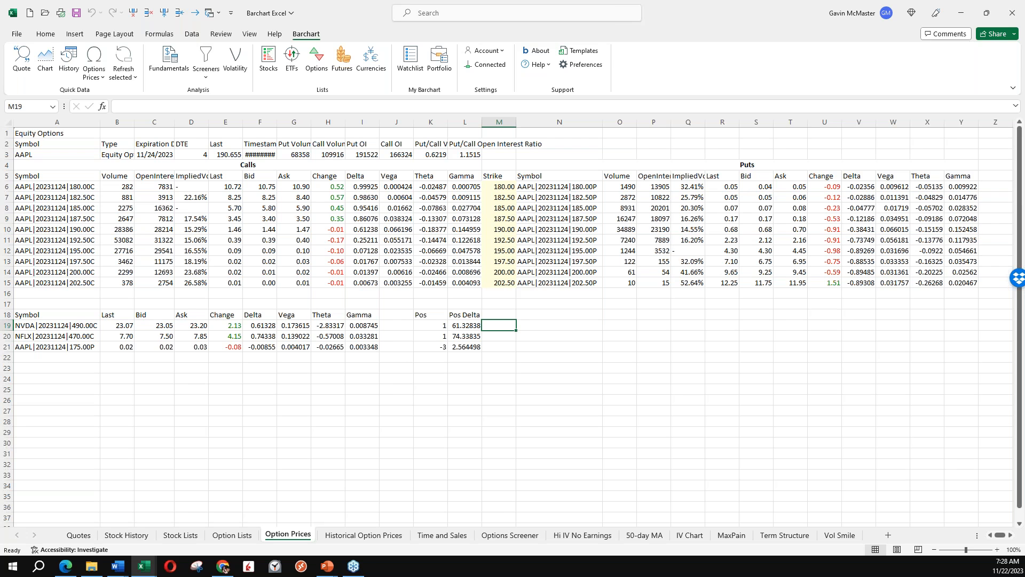
{"action": "key", "text": "alt+Tab"}
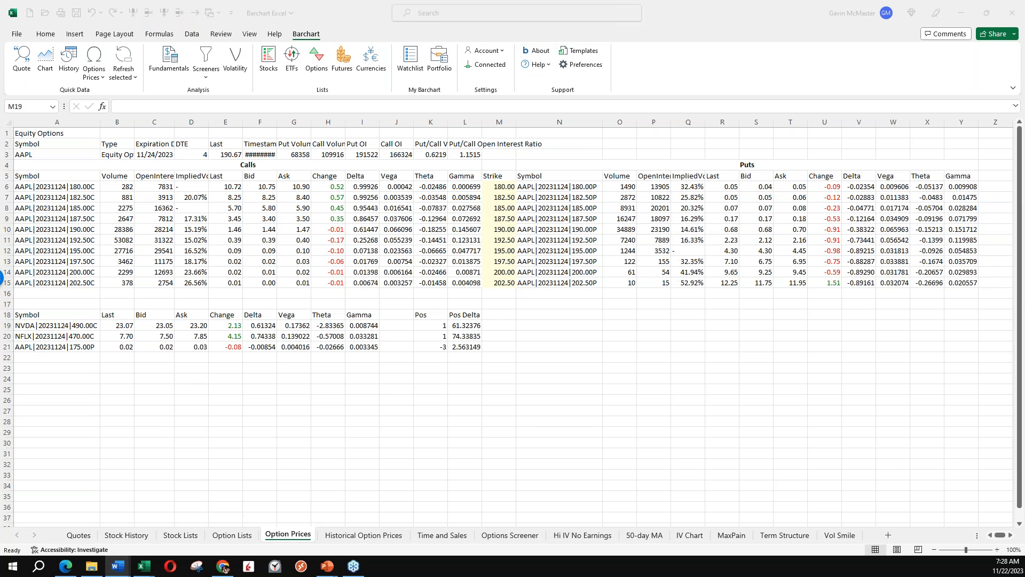